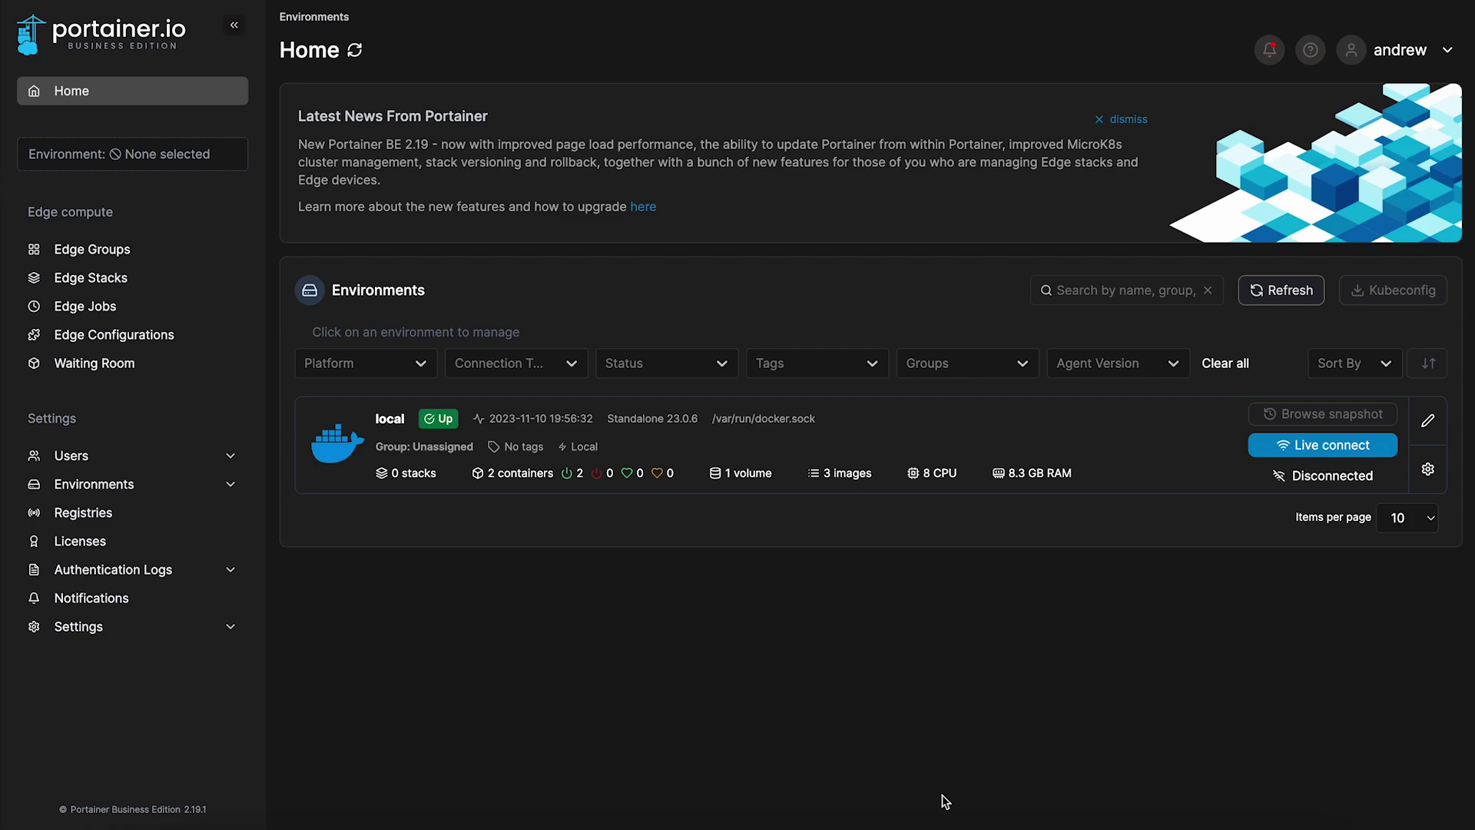
Start the environment wizard to add a new Docker Standalone environment.
left_click(125, 484)
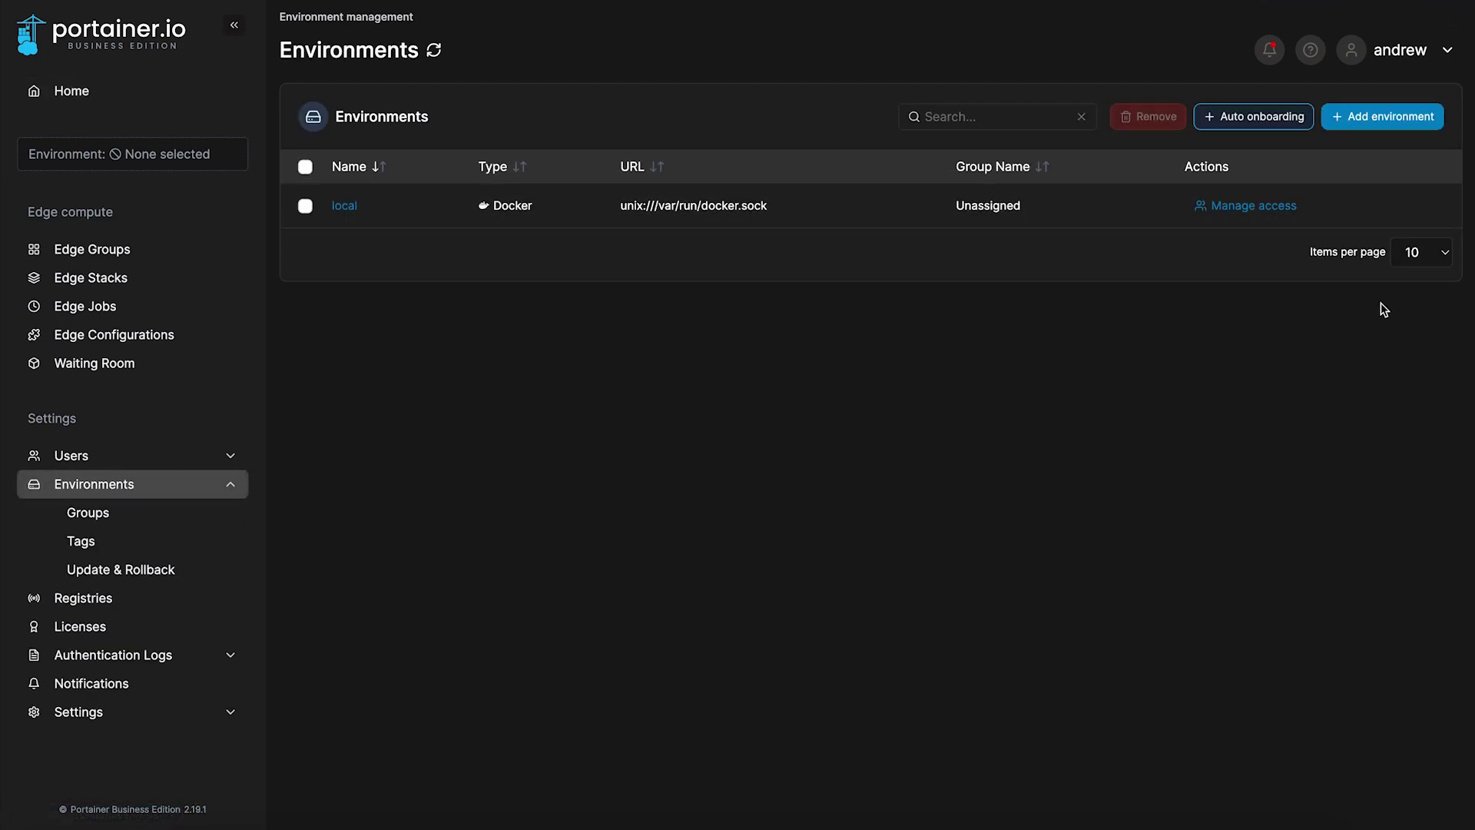
left_click(1392, 119)
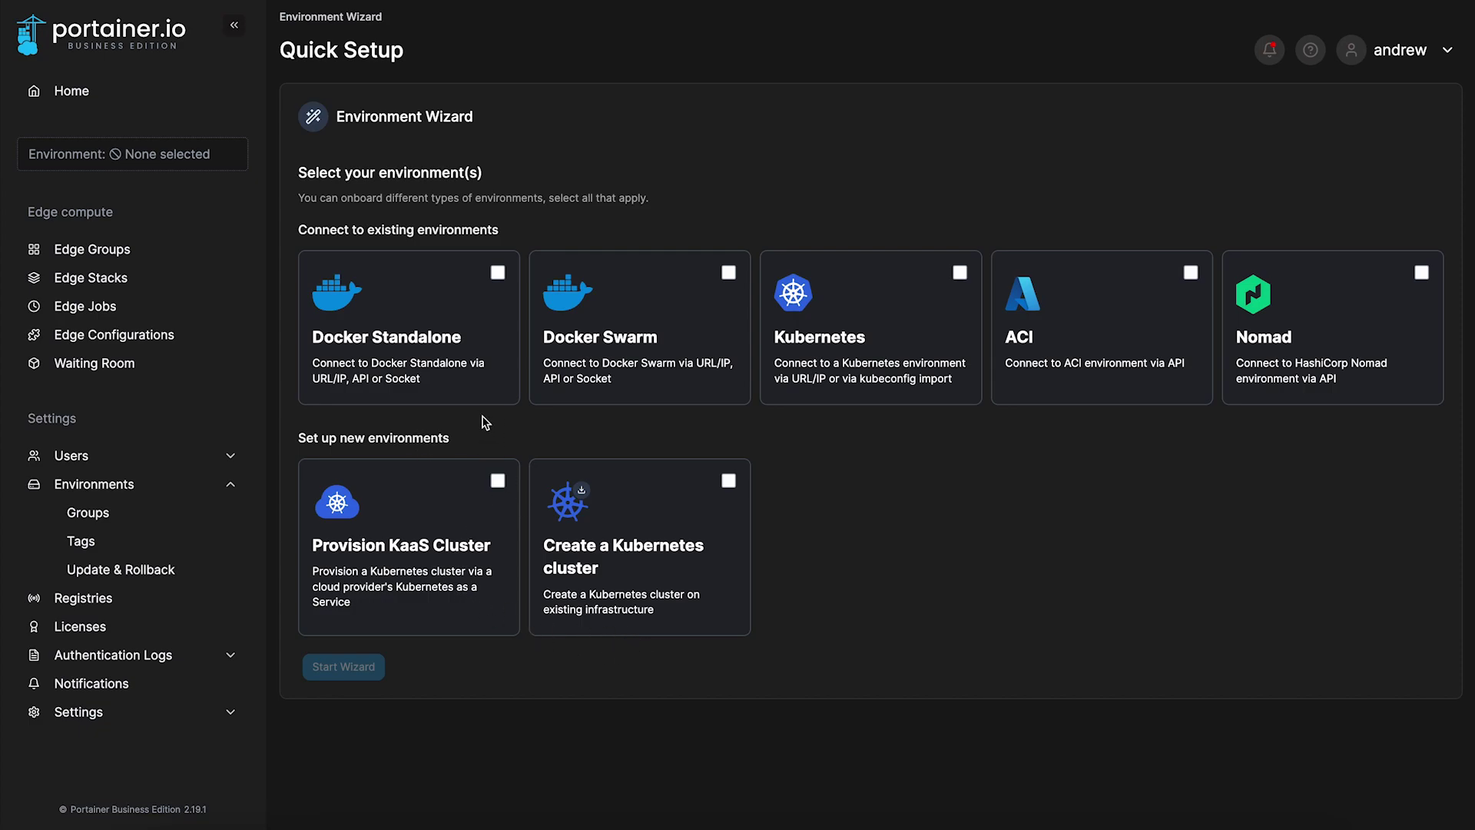
left_click(495, 350)
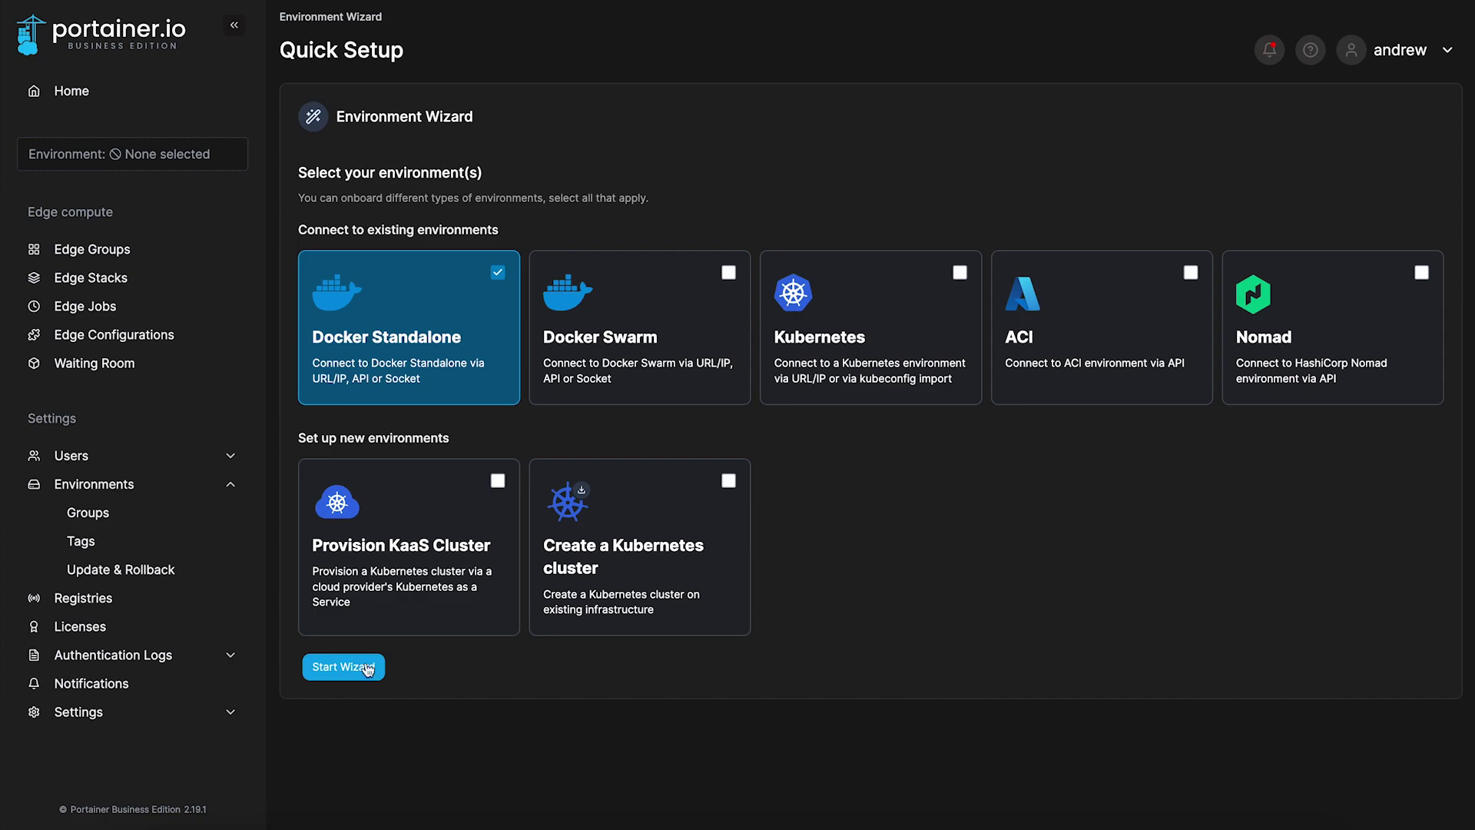
left_click(343, 667)
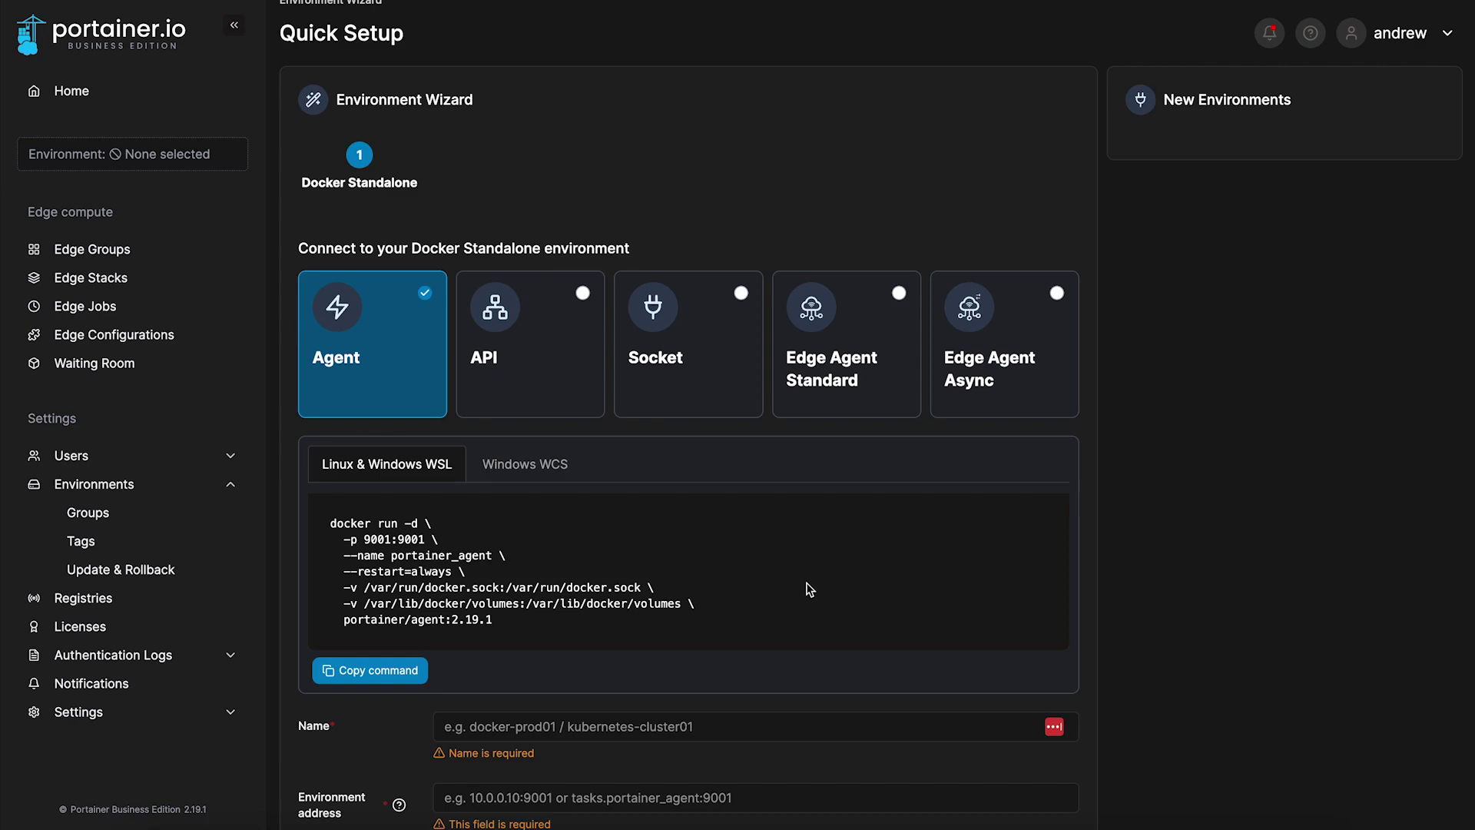
Create an Edge Agent Standard environment named edge-device, keeping the prefilled API server URL and tunnel server address.
scroll(792, 612, "down", 1)
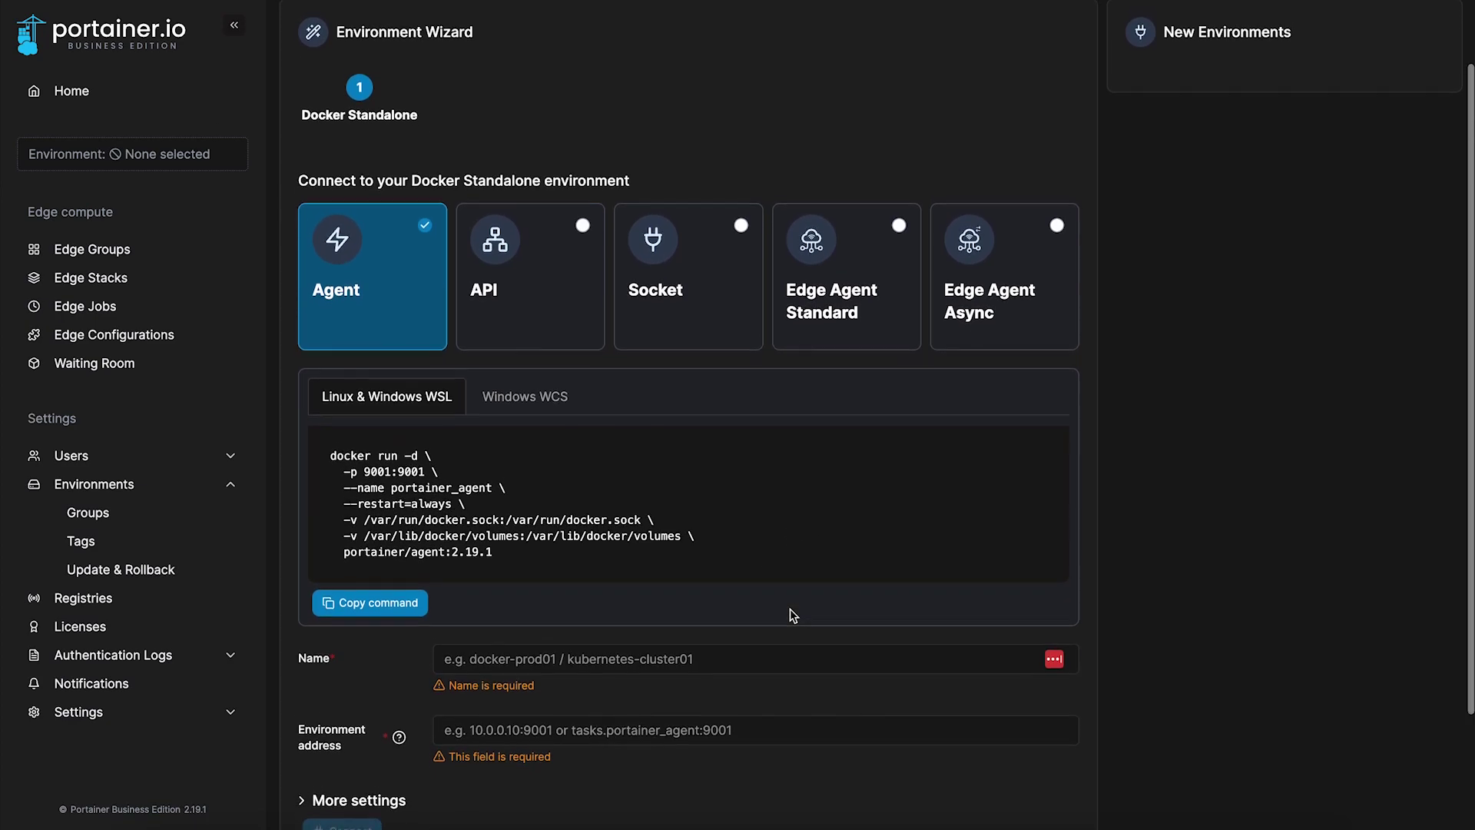
scroll(814, 595, "down", 1)
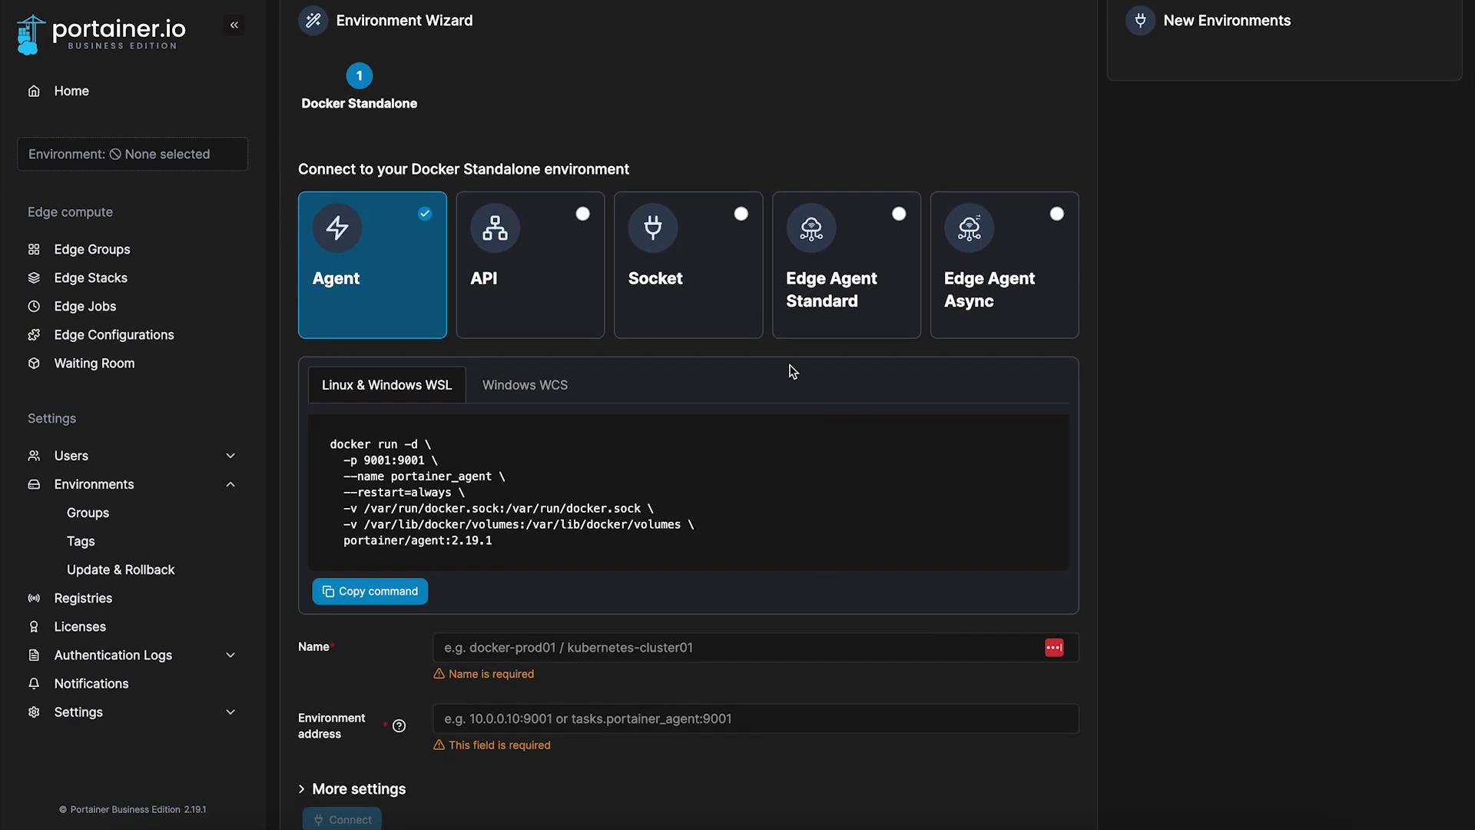
left_click(852, 319)
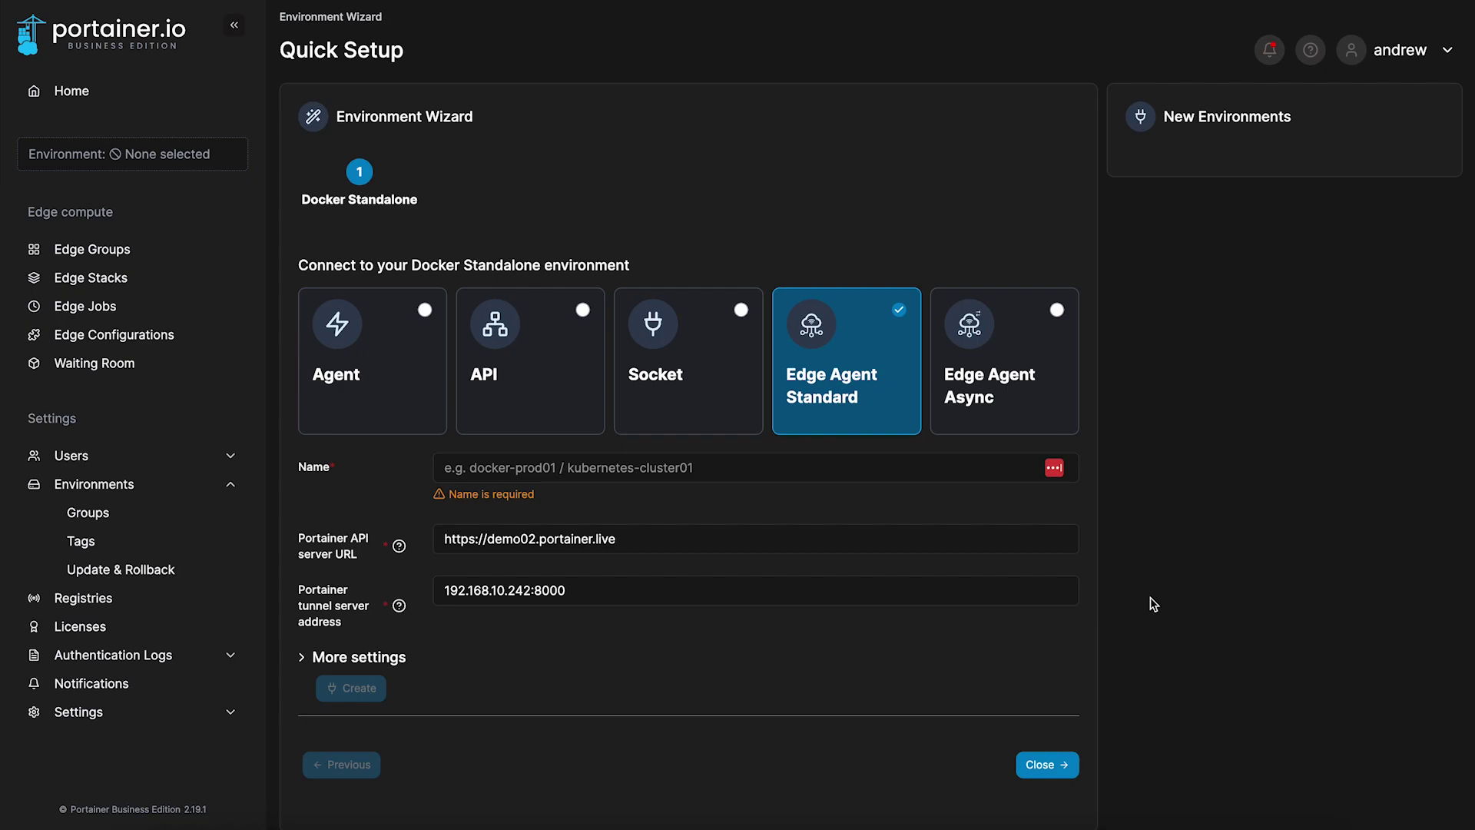
left_click(730, 470)
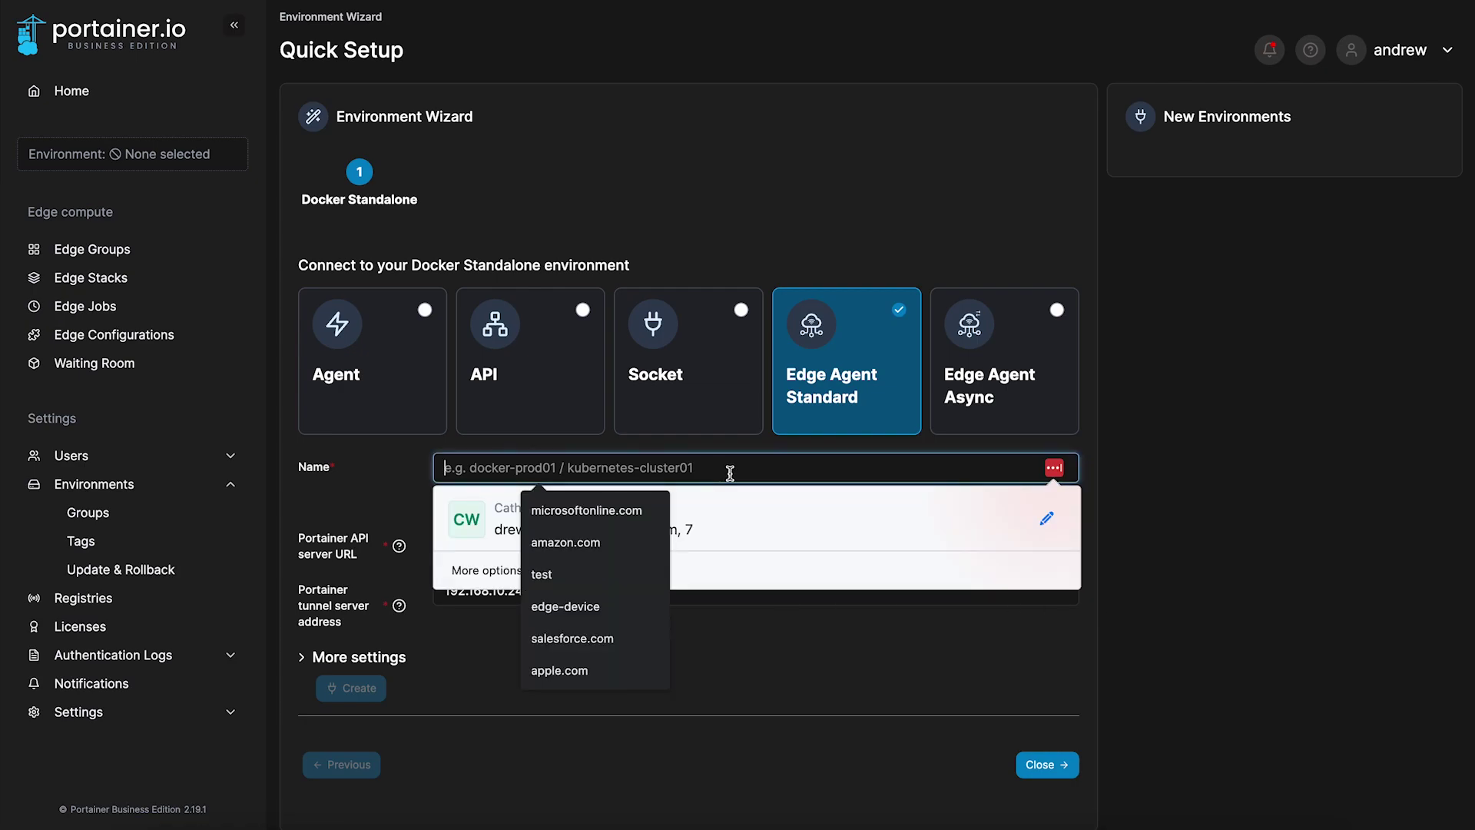
type("edge")
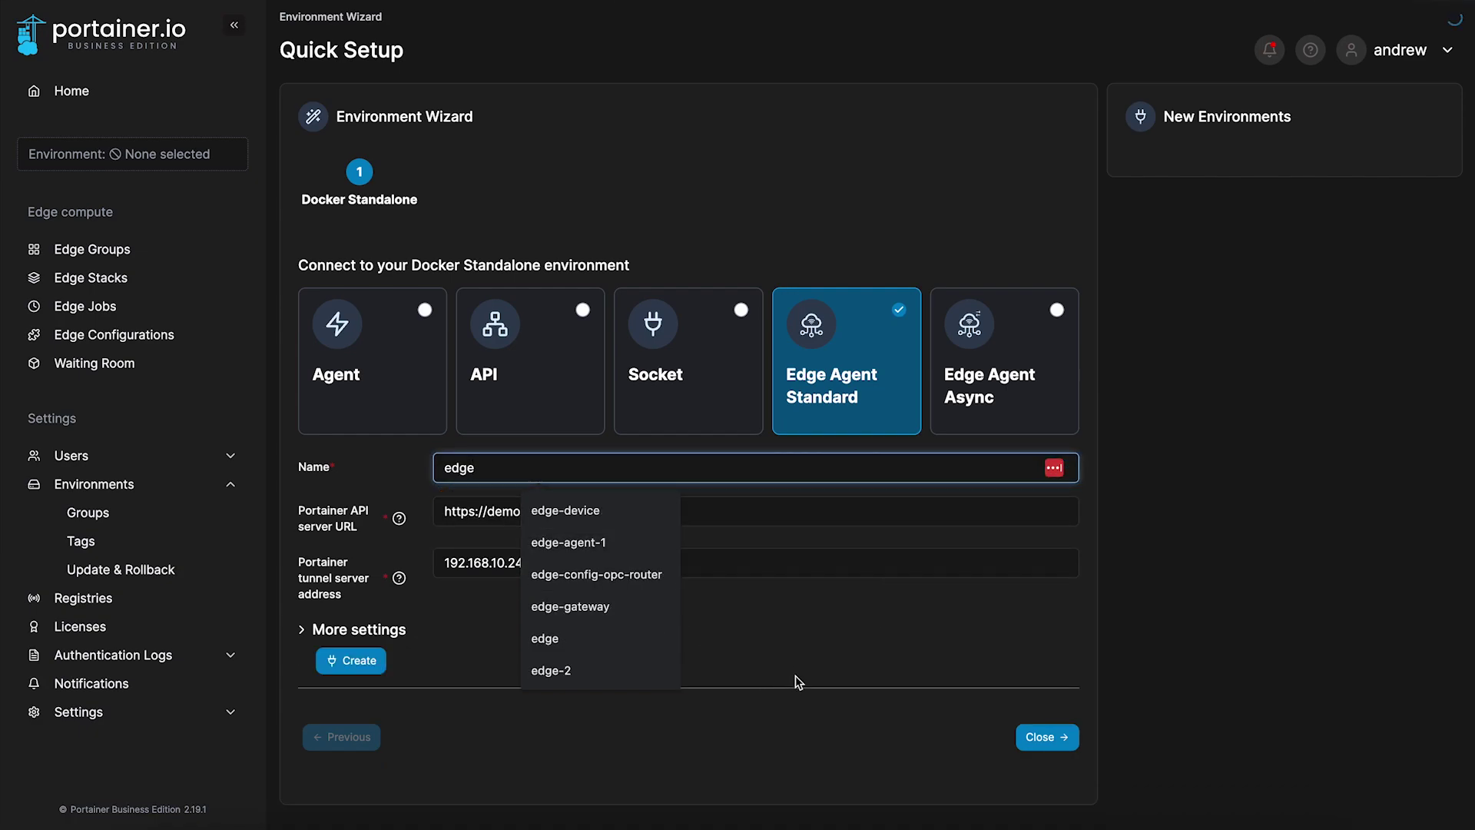
type("-device")
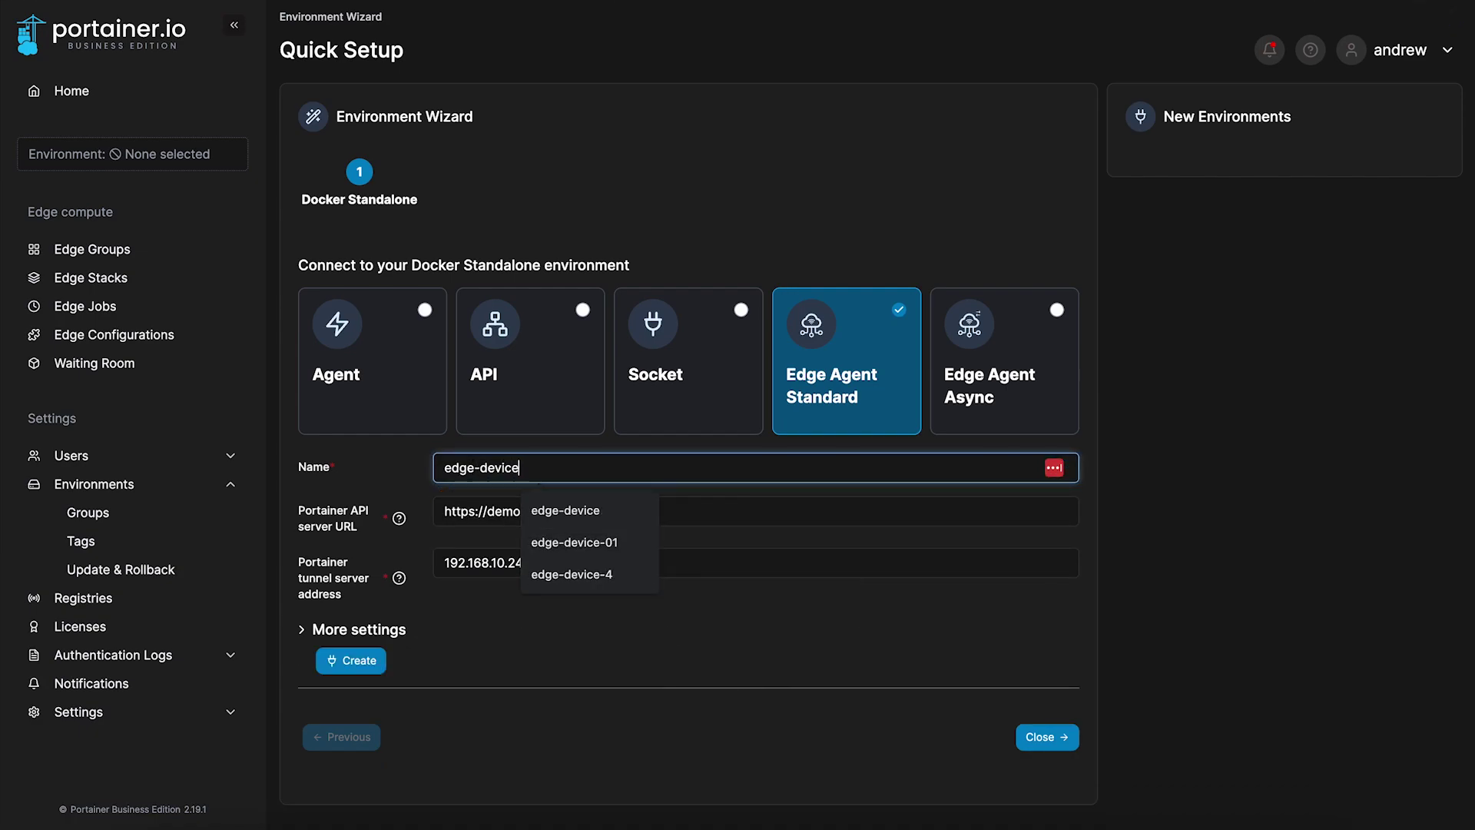
left_click(782, 732)
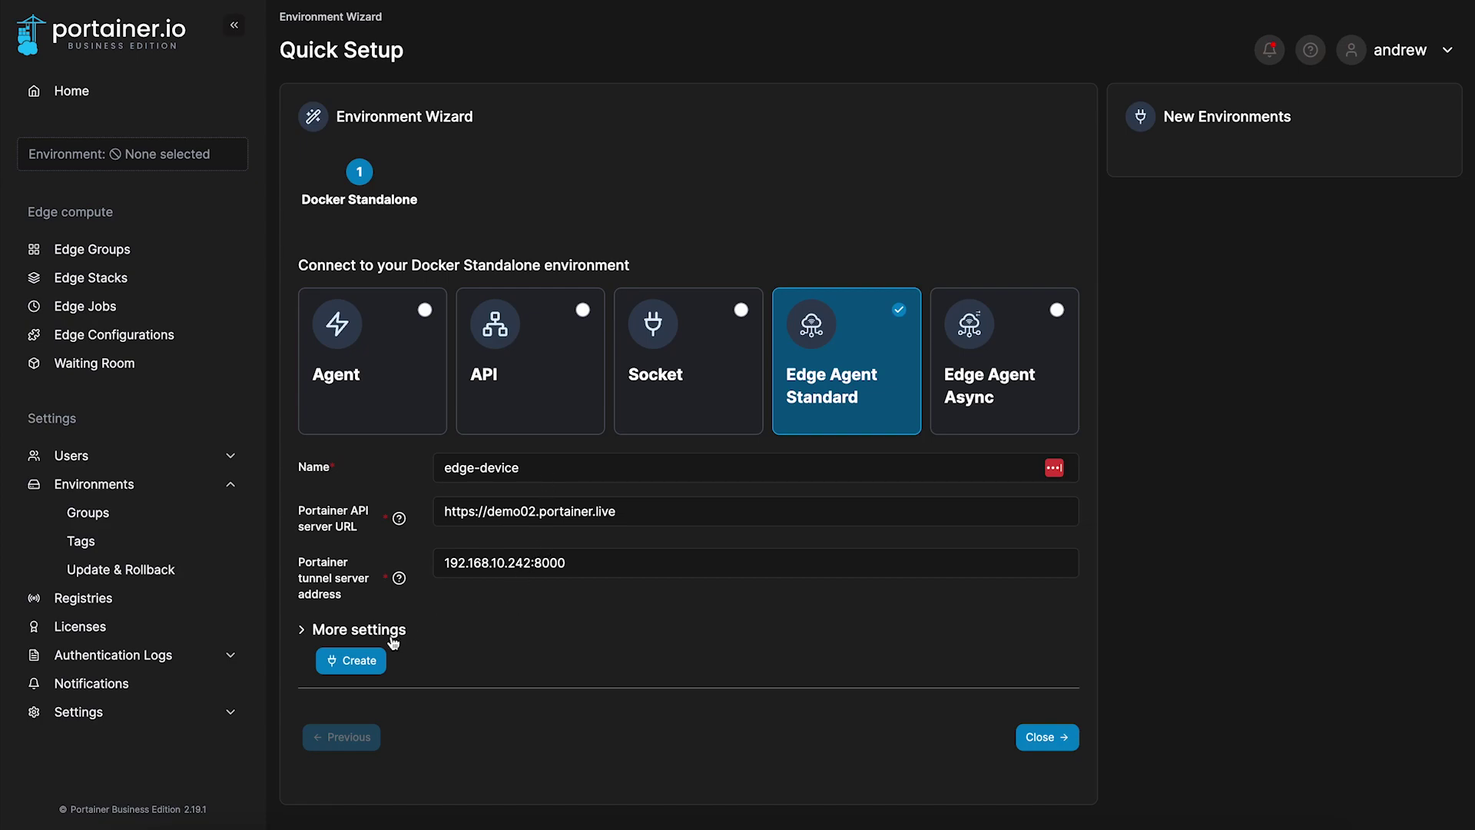
left_click(374, 661)
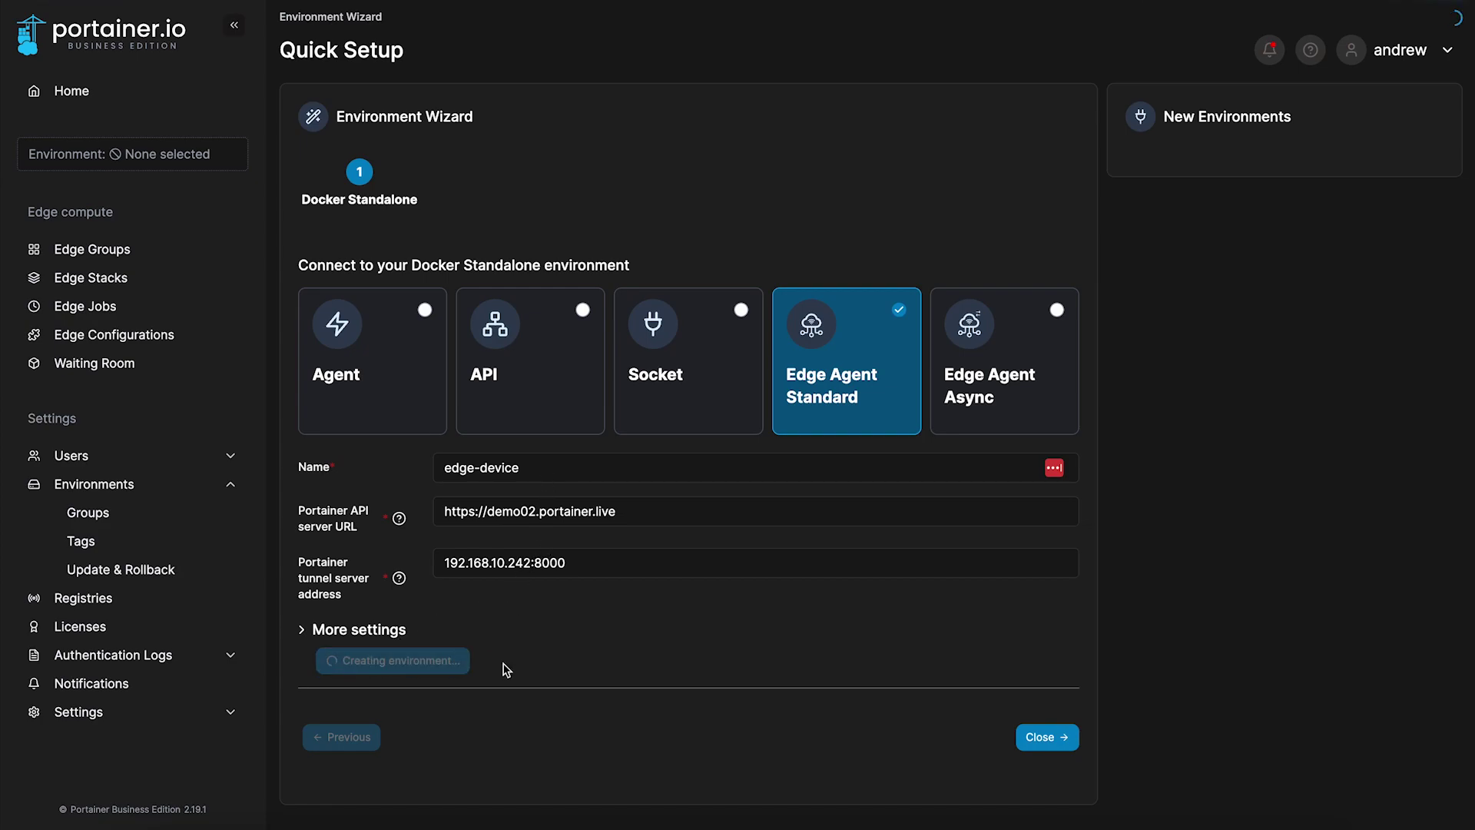
Review the generated Linux deployment command for the edge agent, and view the environments list on the home page.
scroll(505, 668, "down", 9)
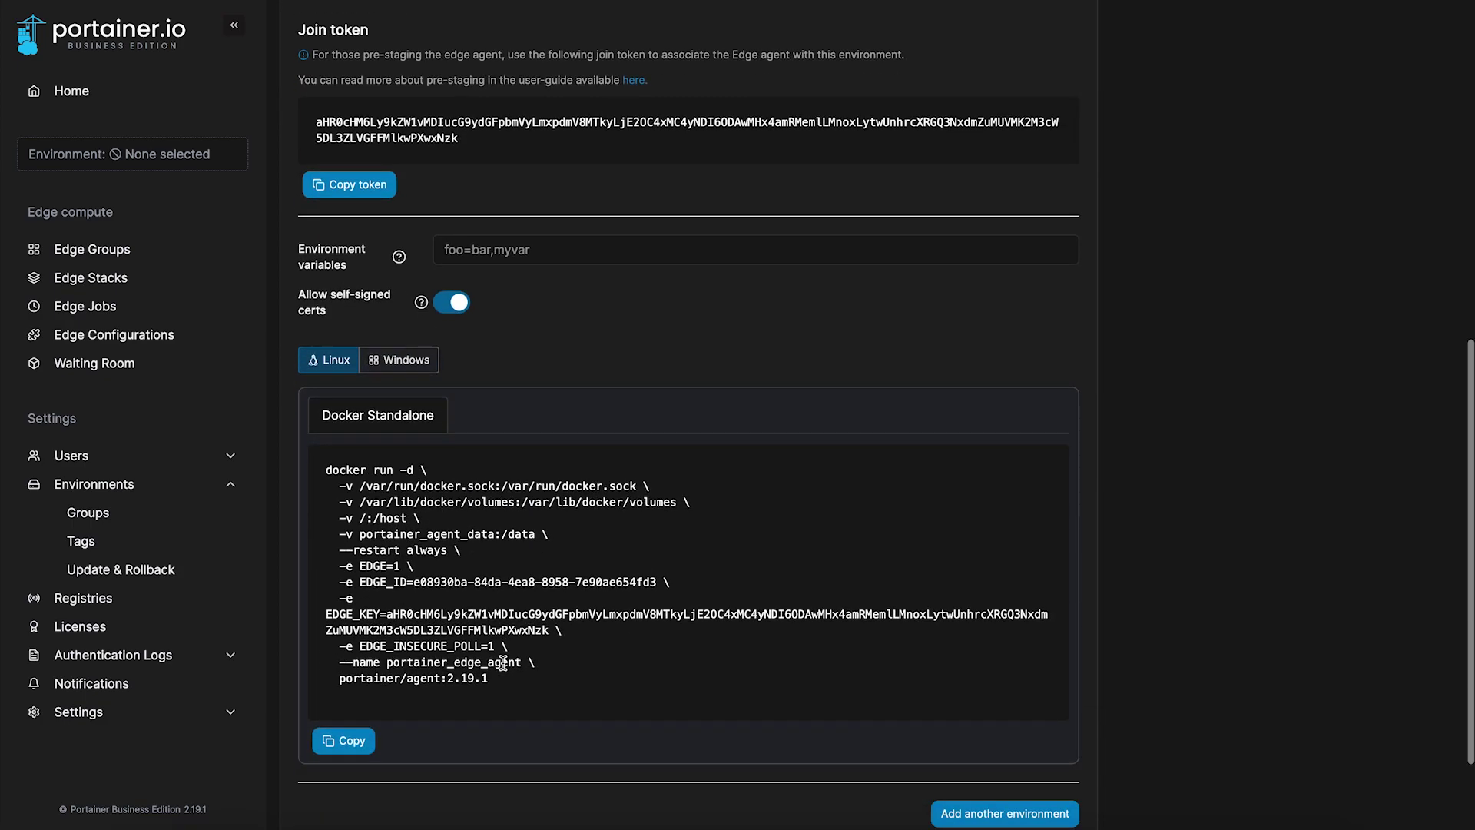
triple_click(525, 660)
left_click(332, 466)
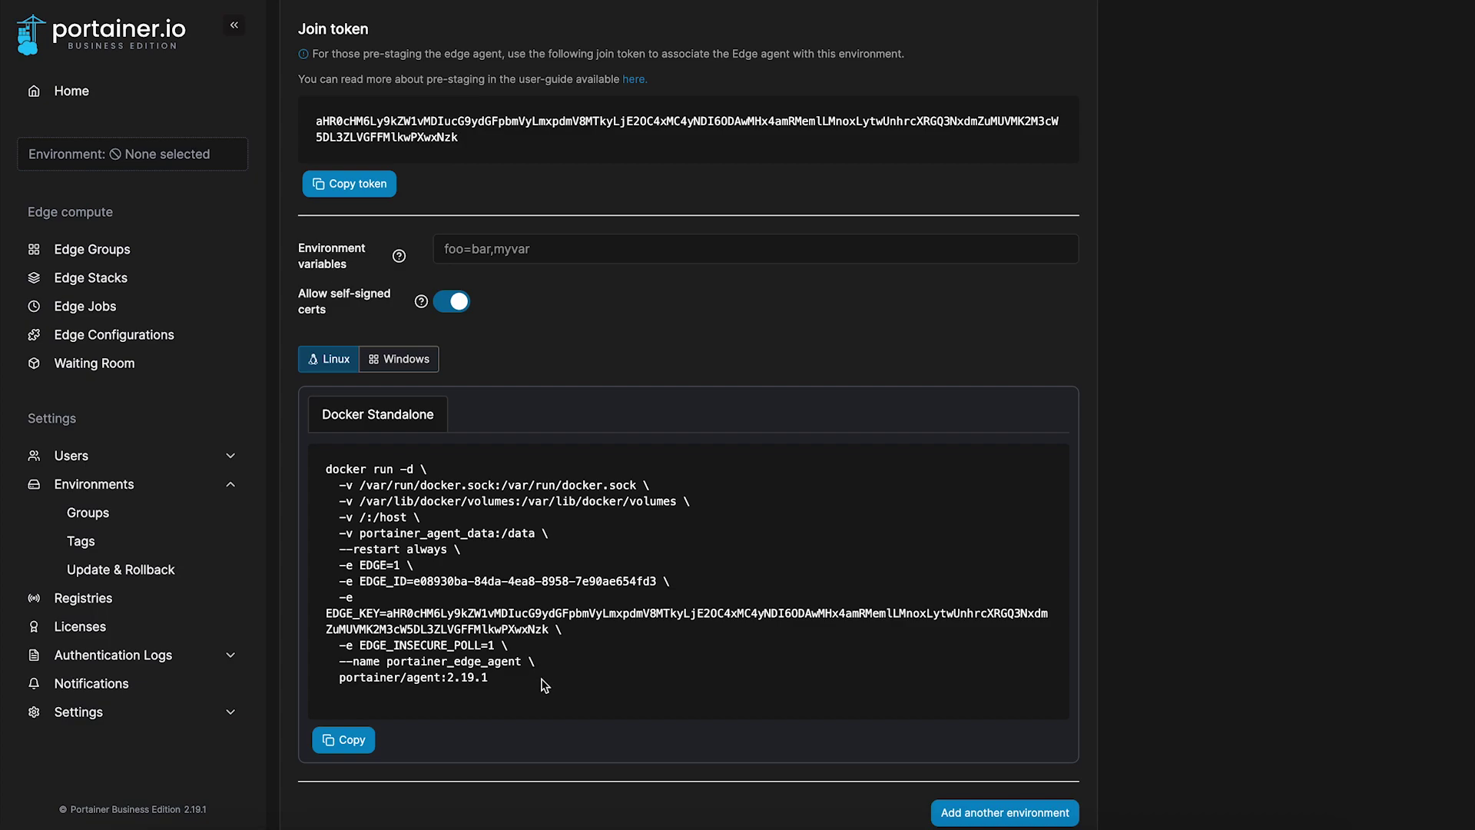
left_click(92, 91)
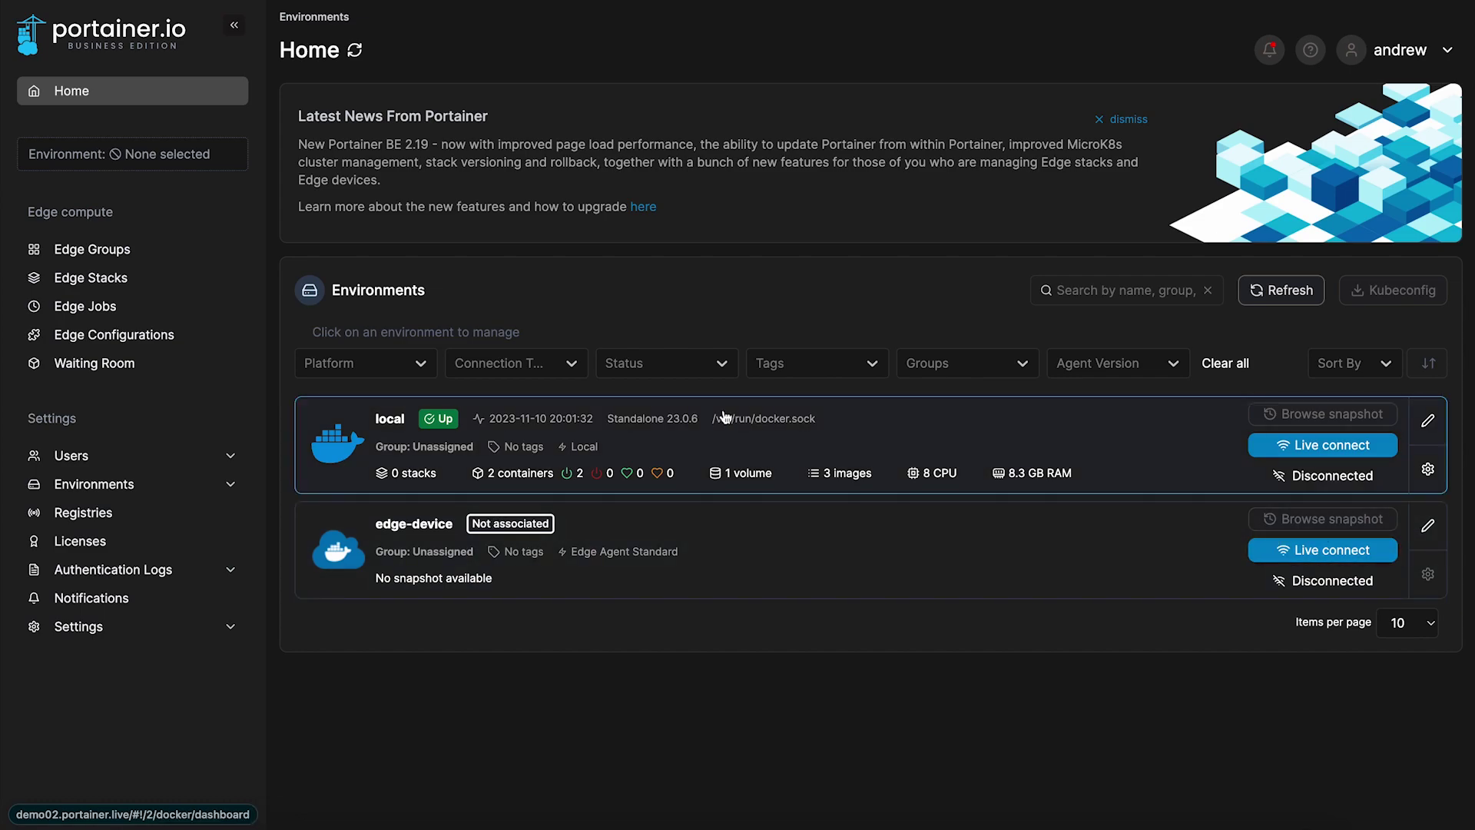
Open auto onboarding script creation from environment management and go over its Edge Agent Standard settings.
left_click(158, 490)
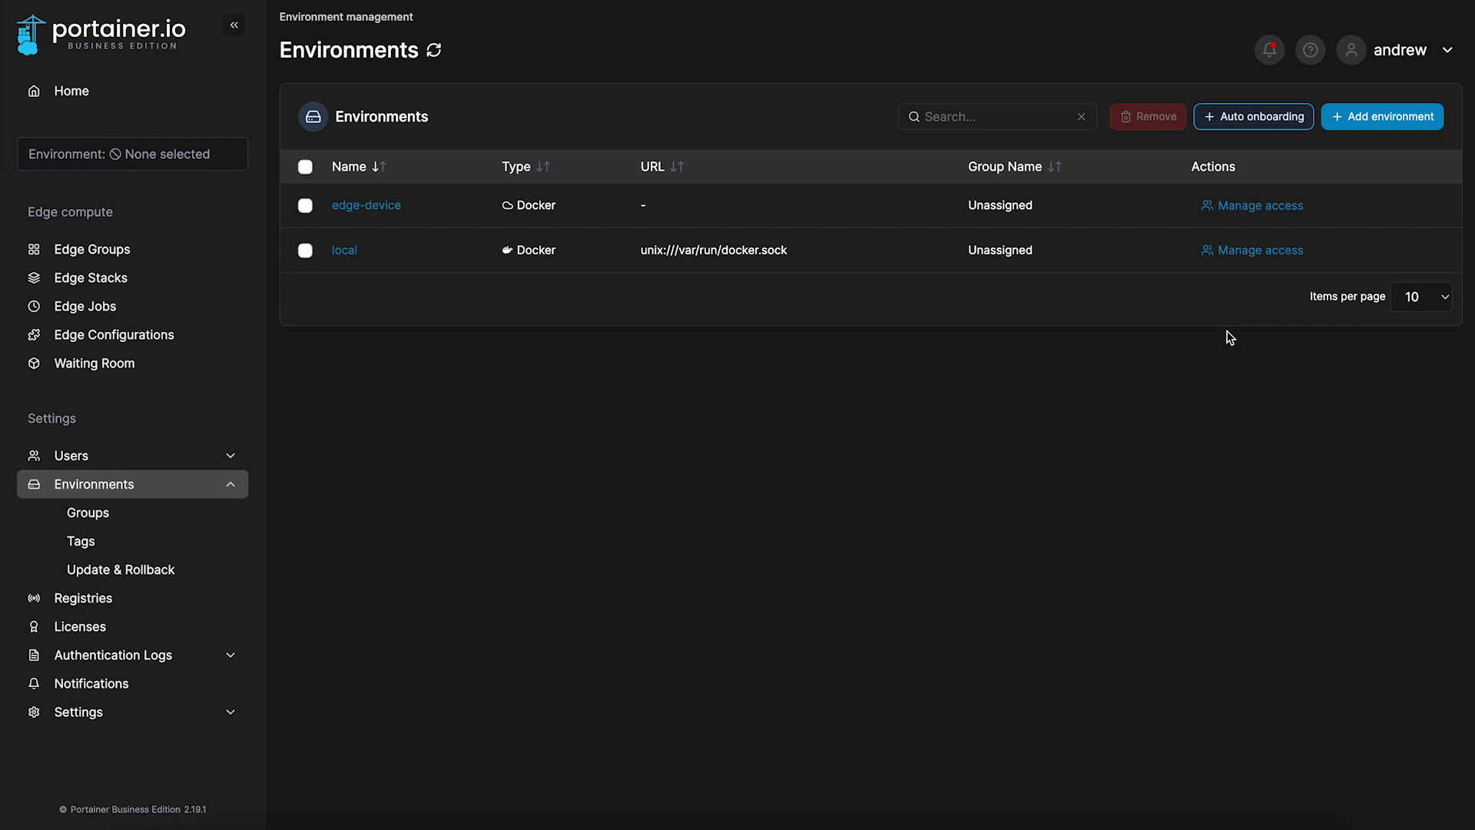
left_click(1261, 126)
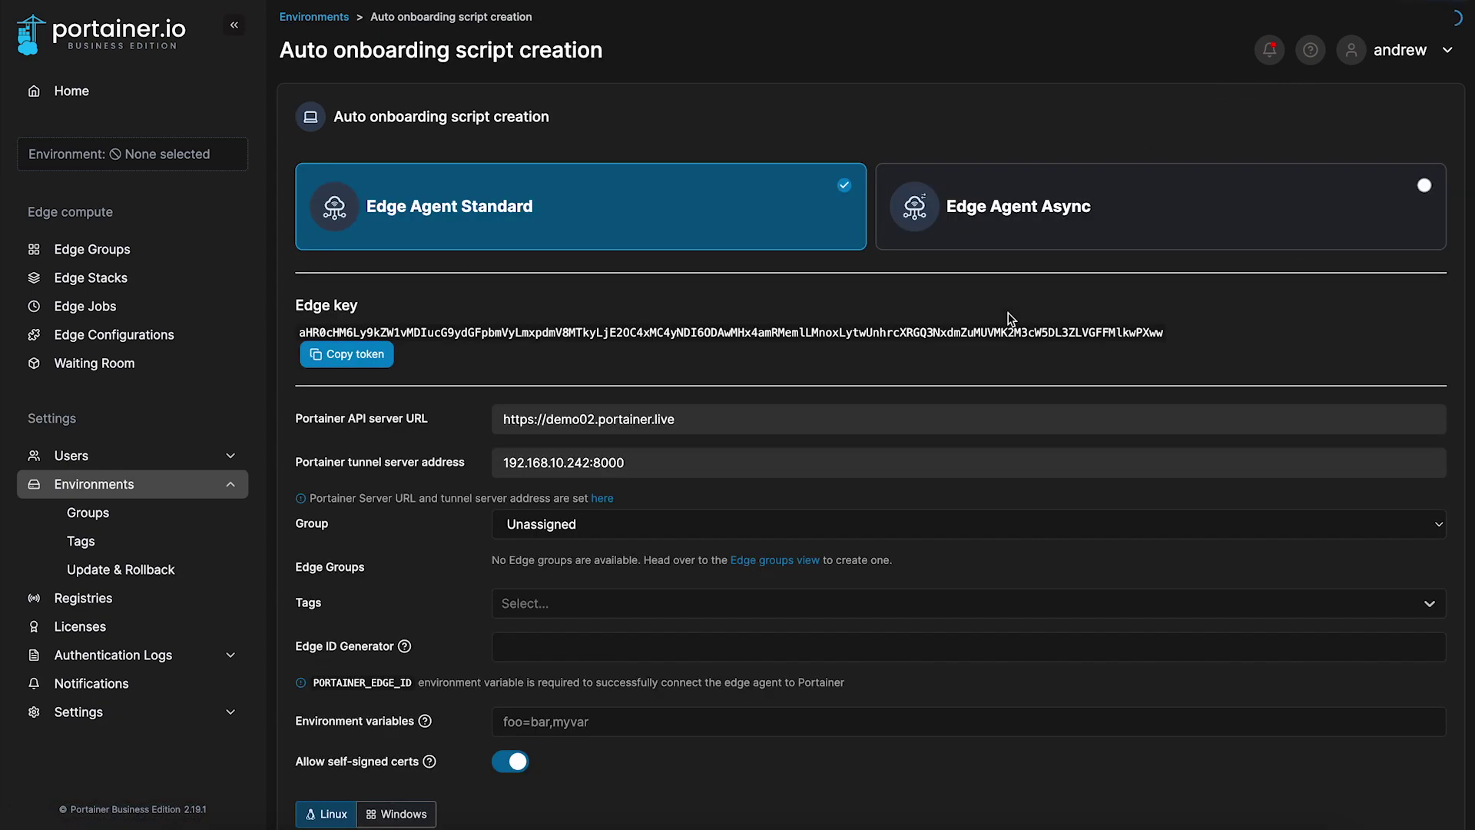
scroll(1044, 398, "down", 2)
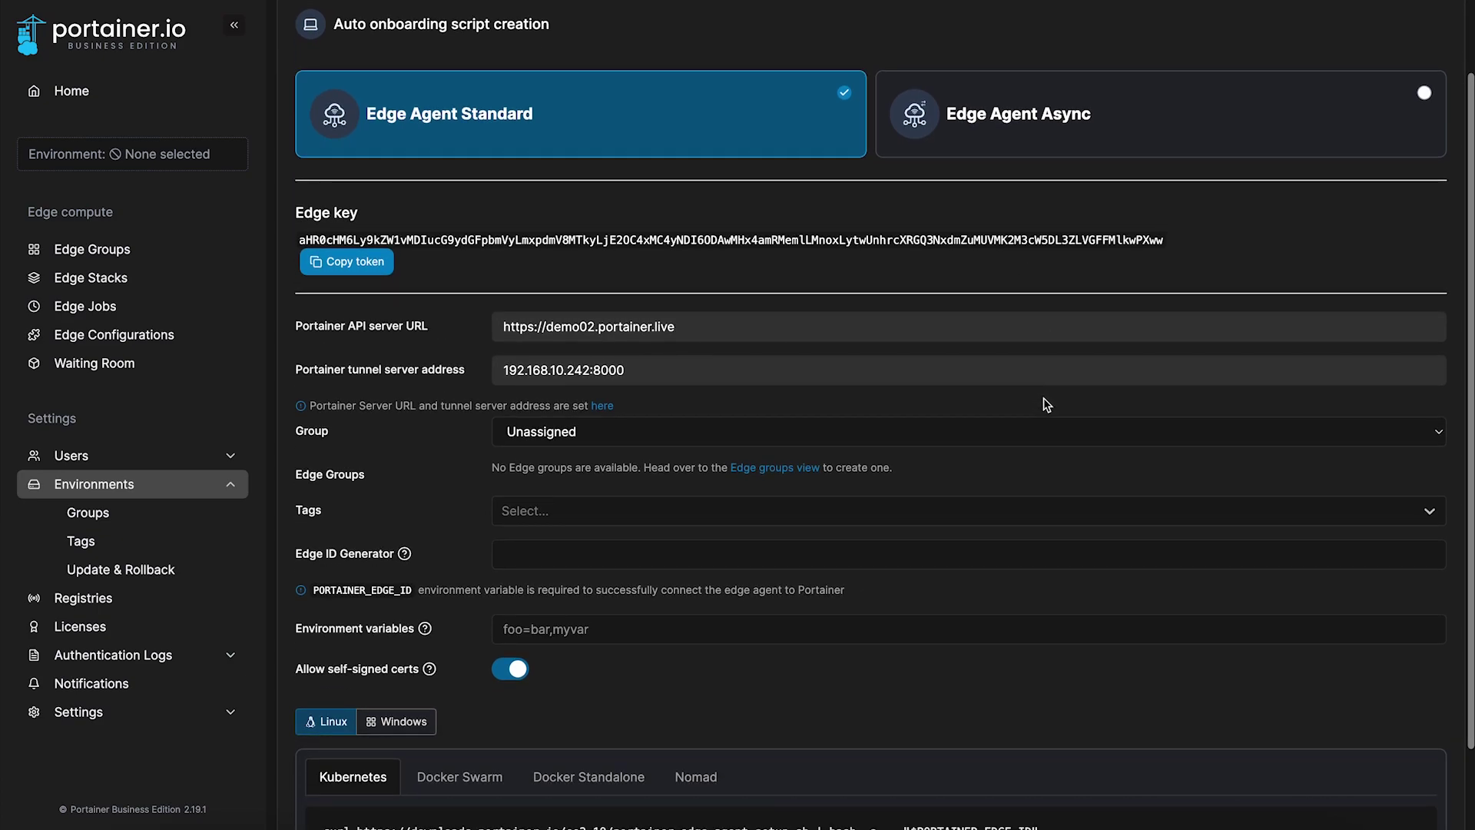
scroll(1046, 404, "down", 1)
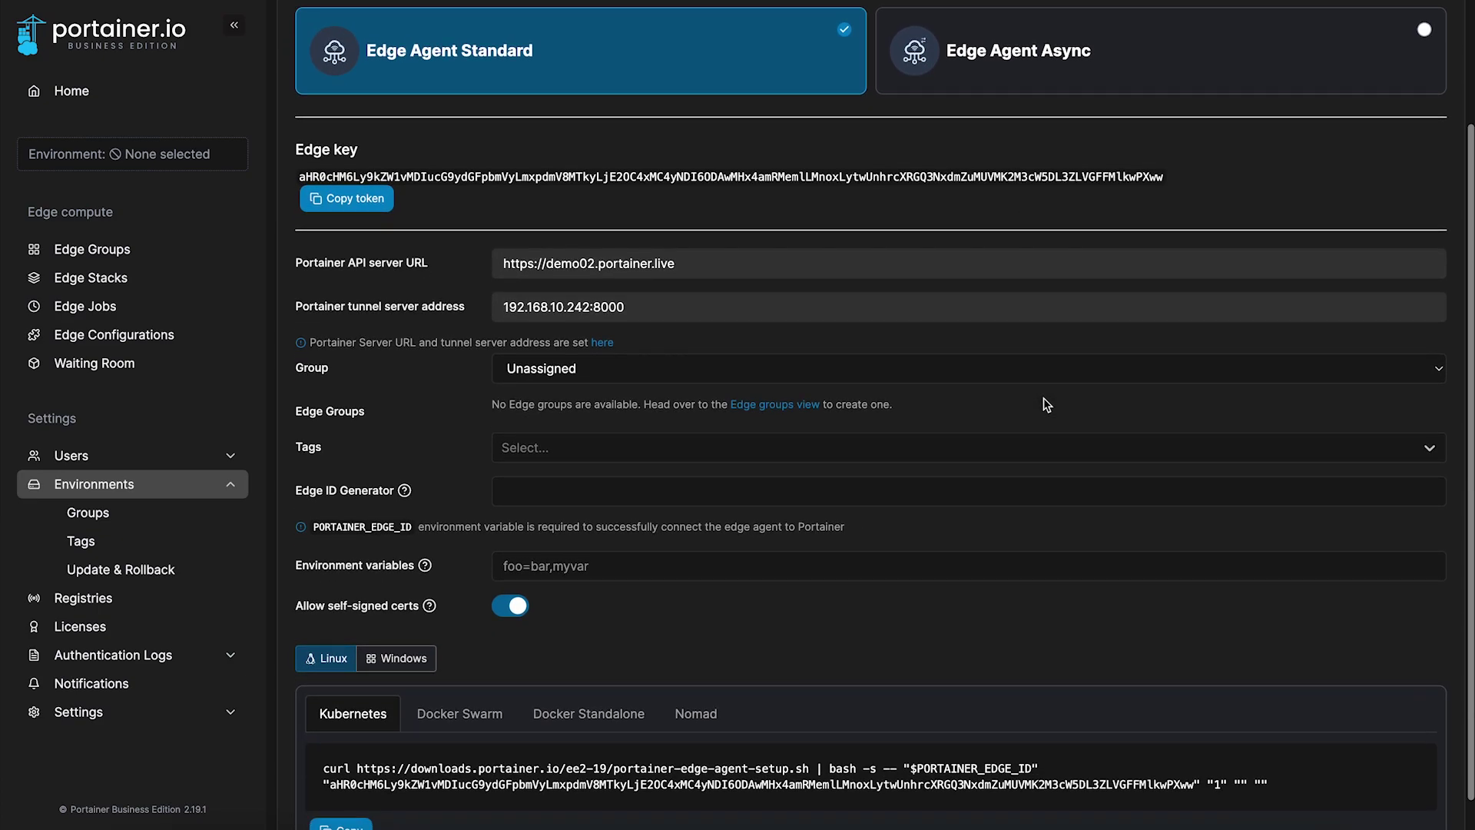
scroll(1046, 403, "down", 2)
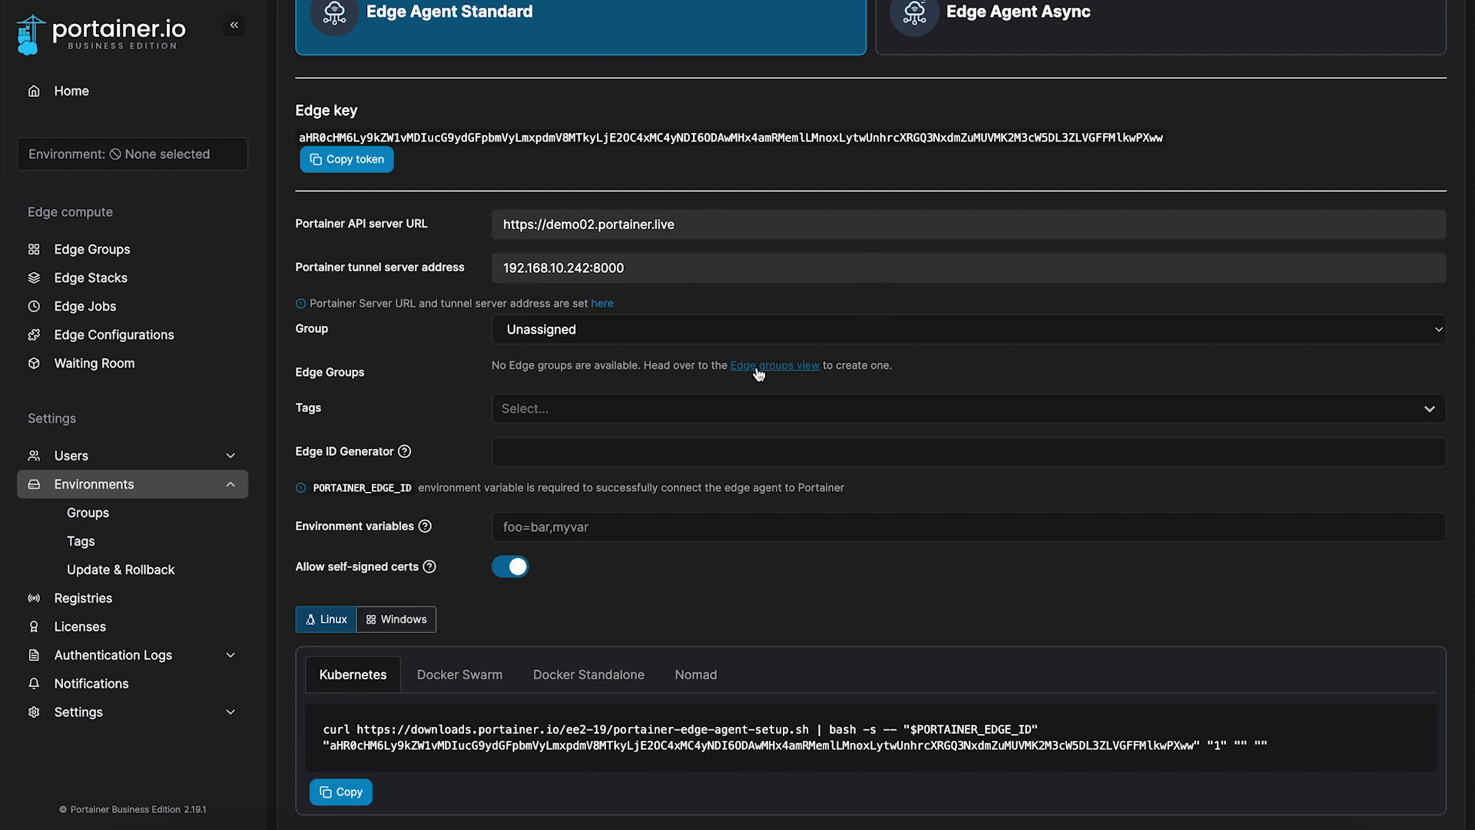
Assign the docker group and the inray tag in the auto onboarding script settings.
left_click(650, 330)
left_click(643, 347)
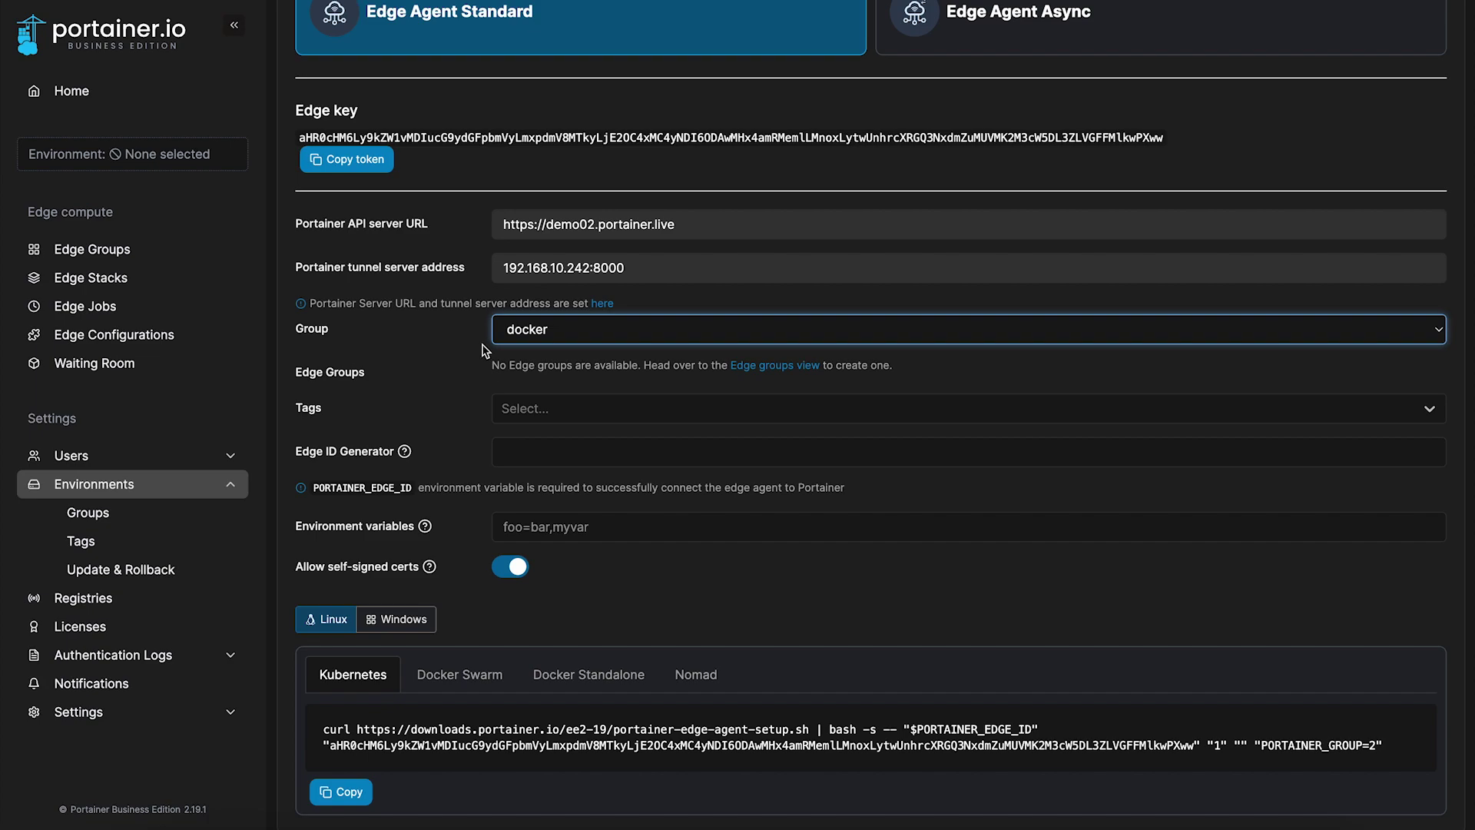
left_click(509, 417)
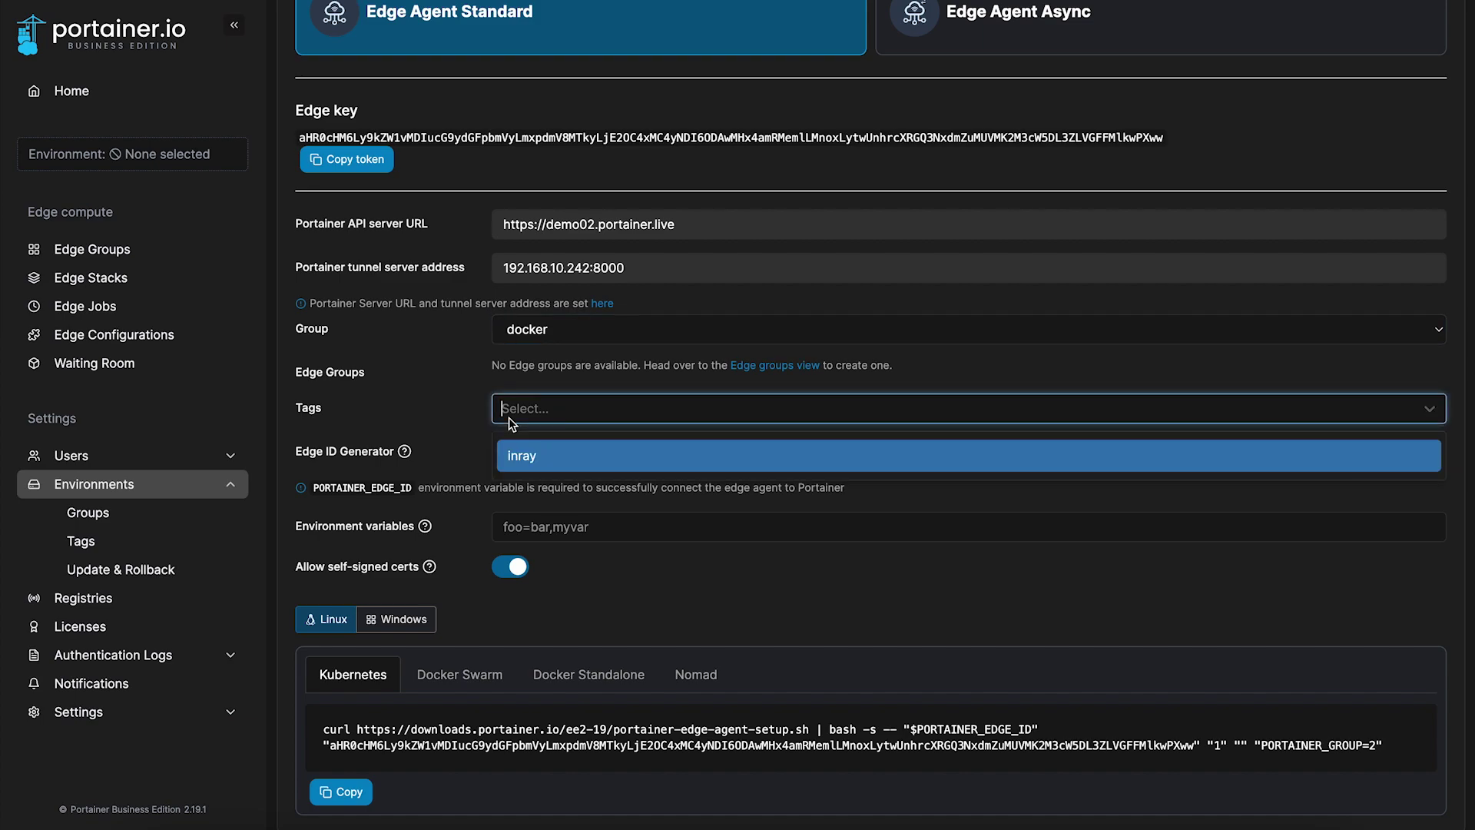
left_click(527, 458)
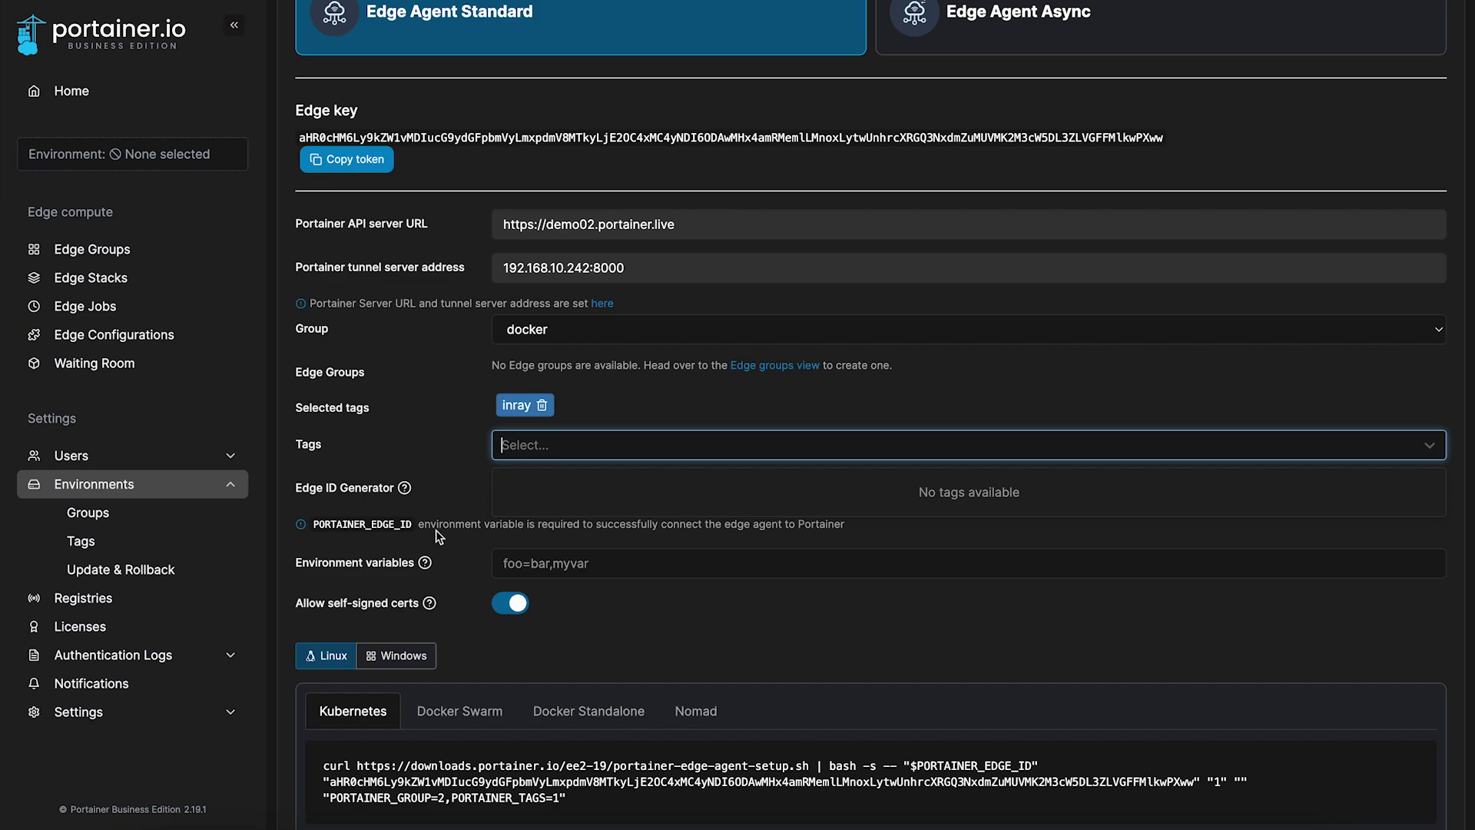
Try hostname and uuidgen as the Edge ID generator command, and clear the entry.
left_click(512, 562)
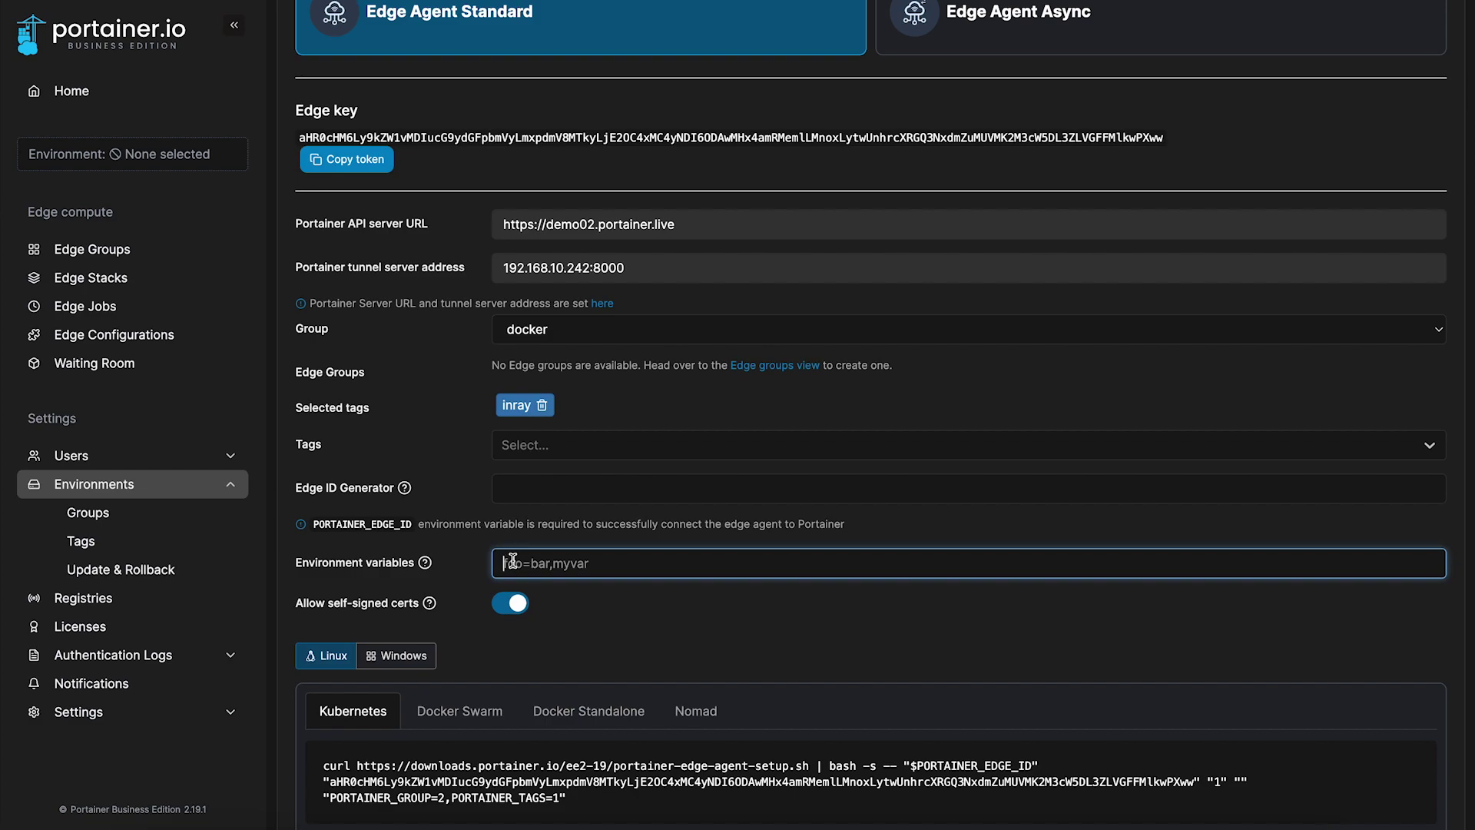
left_click(510, 484)
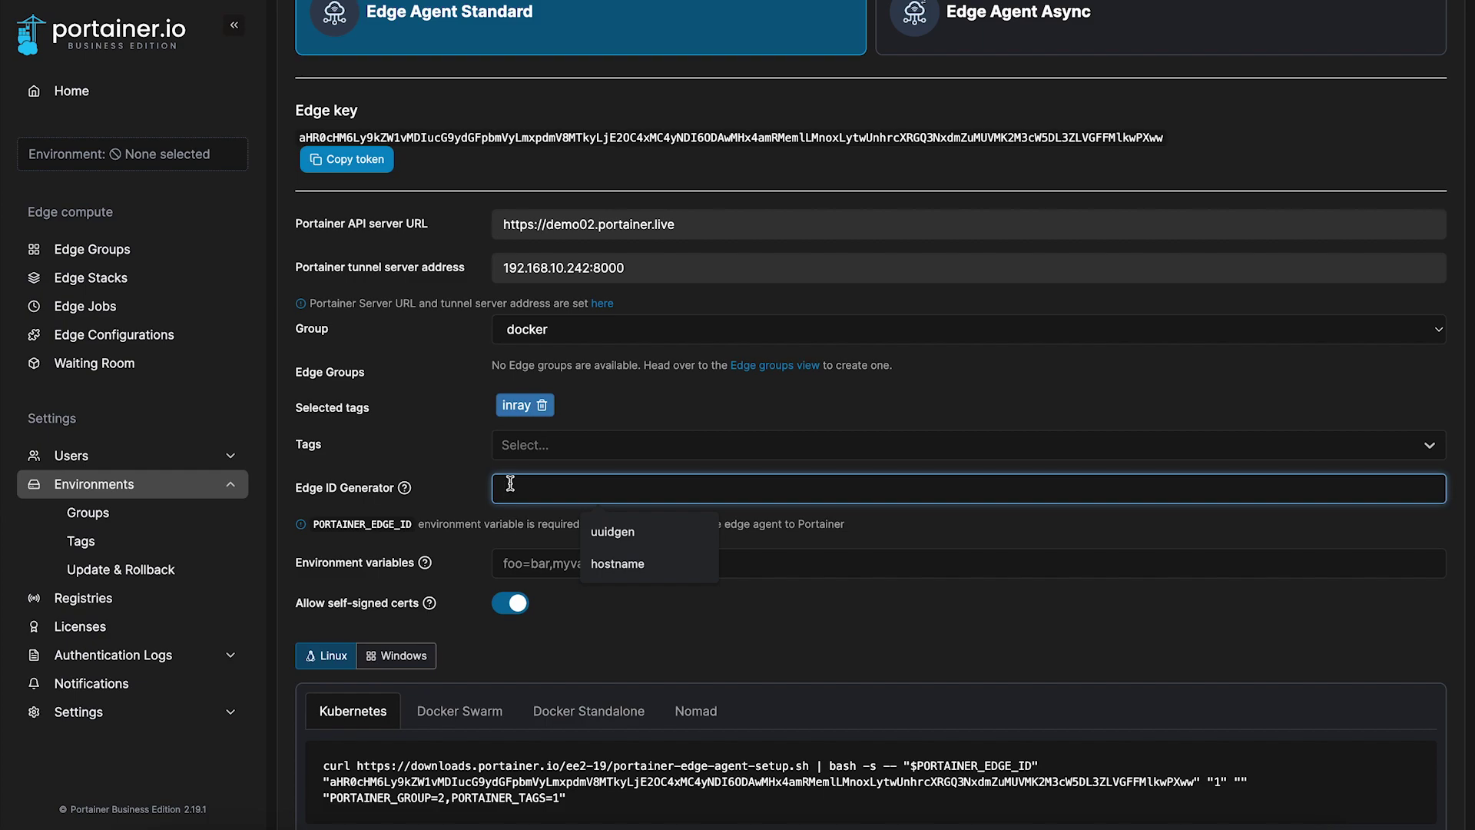
type("hostname")
key("BackSpace")
key("BackSpace")
key("BackSpace")
key("BackSpace")
key("BackSpace")
key("BackSpace")
key("BackSpace")
key("BackSpace")
type("uuidgen")
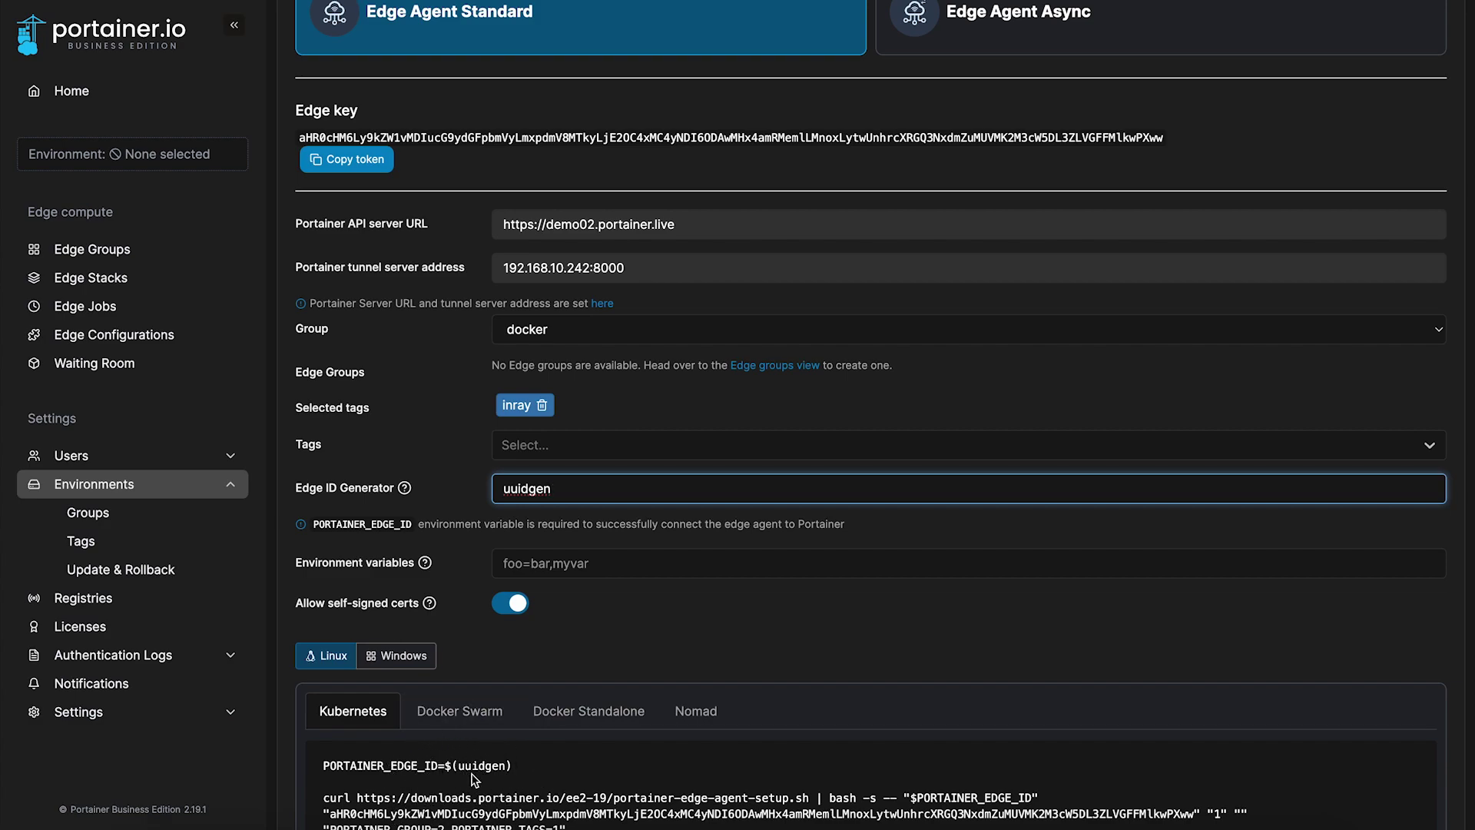
double_click(553, 488)
key("BackSpace")
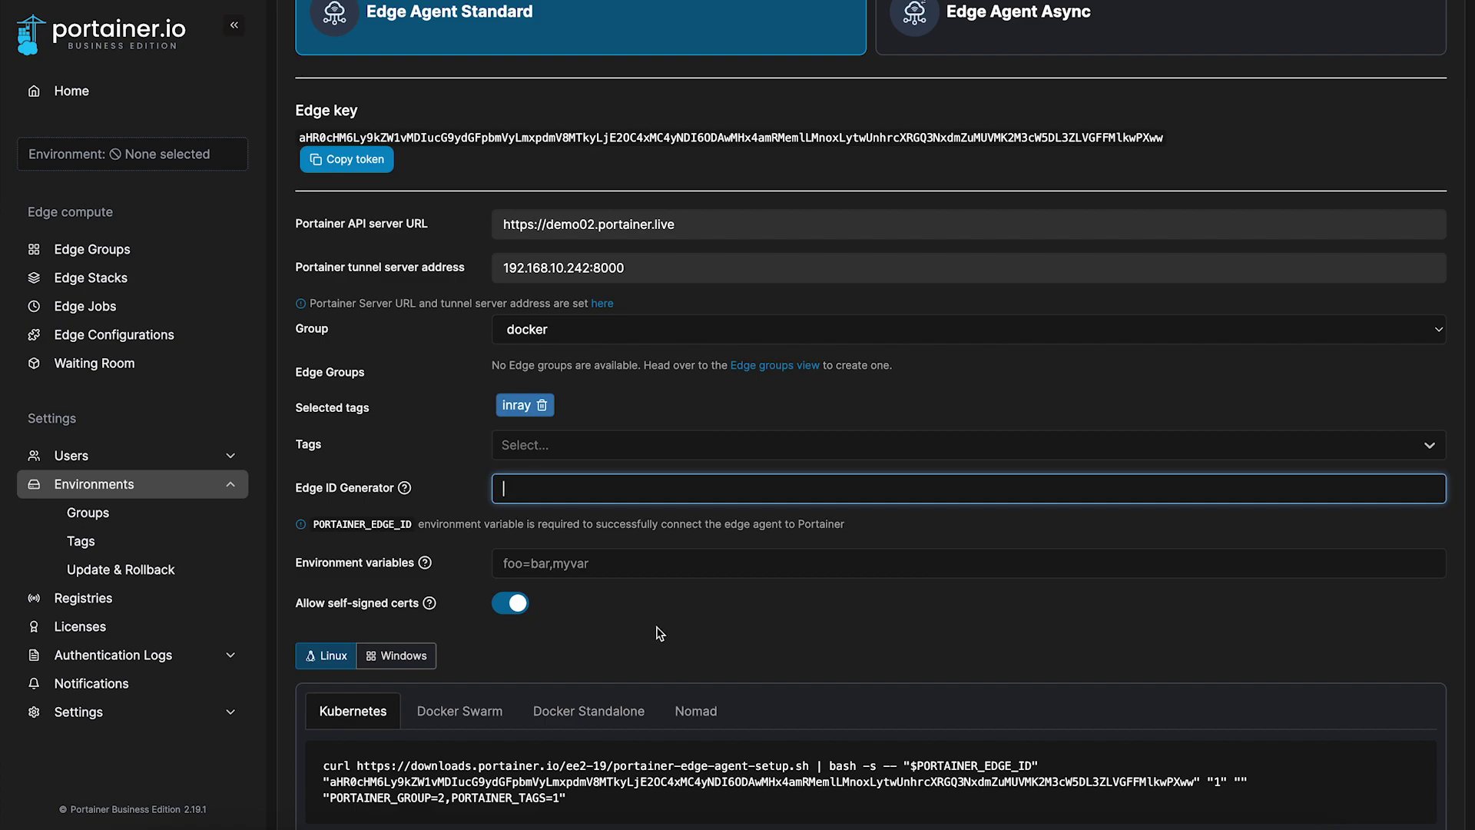
Set the Edge ID generator of the onboarding script to hostname.
left_click(513, 485)
left_click(596, 564)
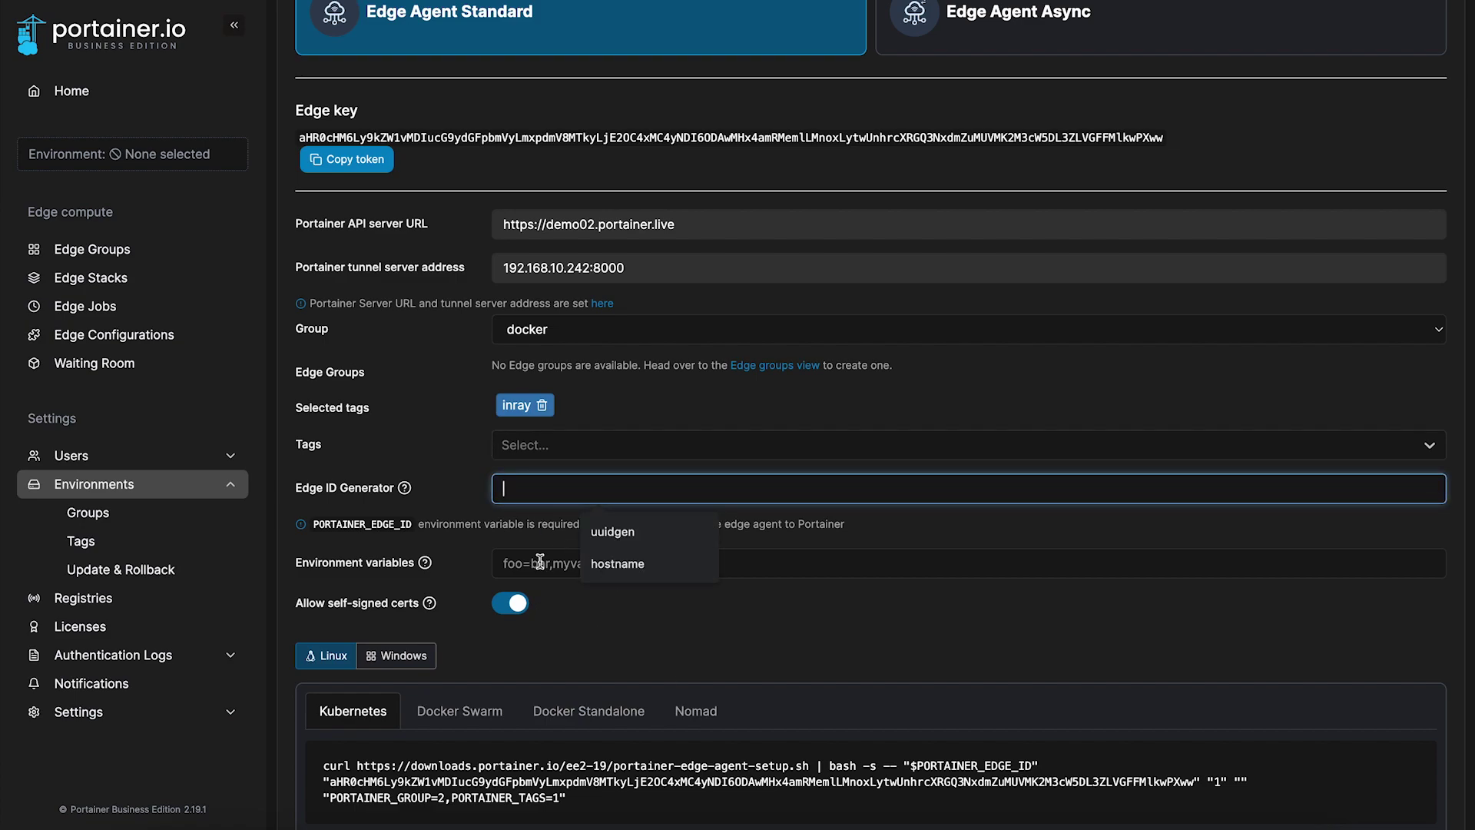
type("host")
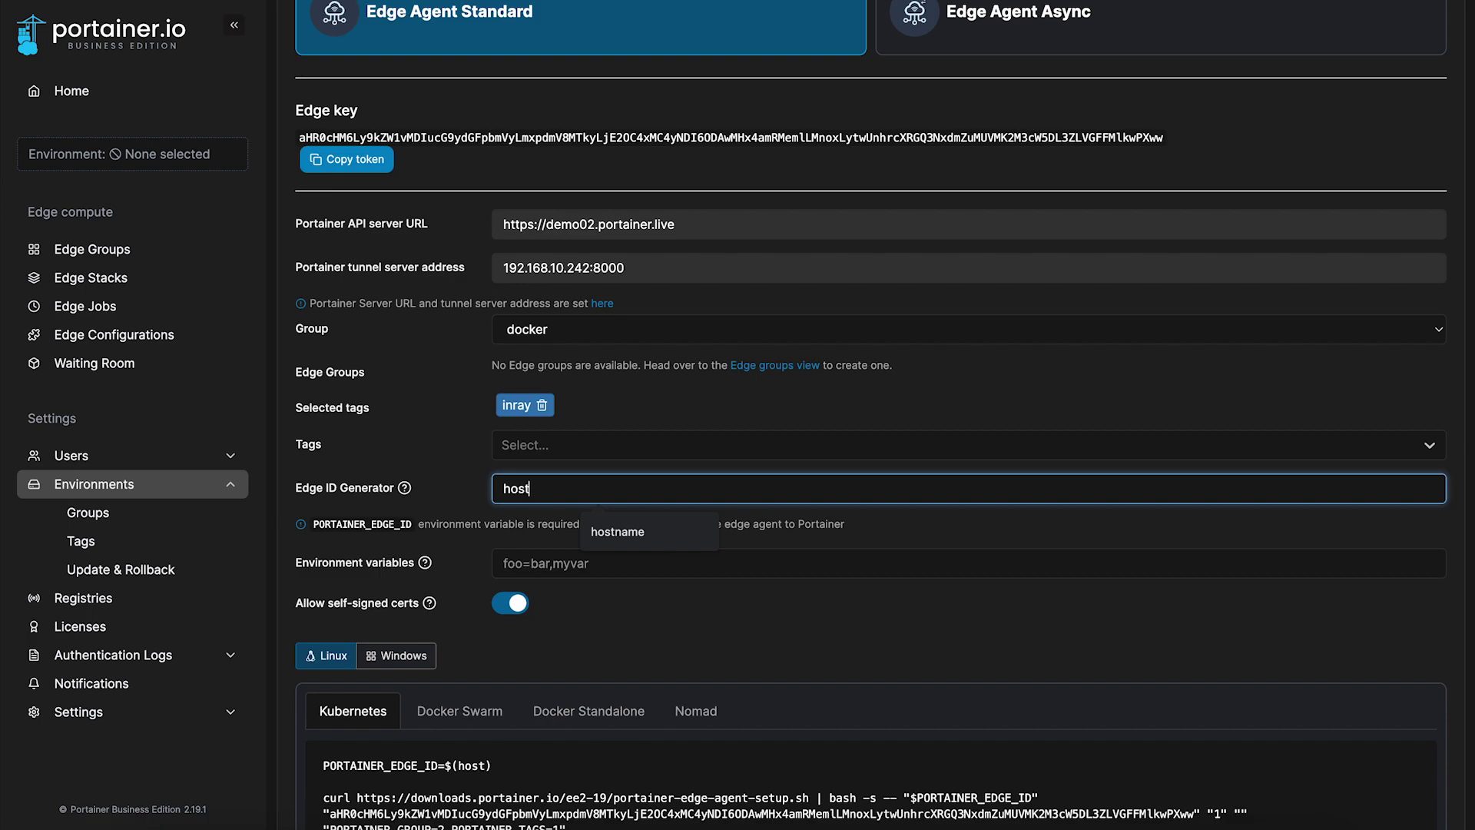
type("name")
left_click(647, 621)
Display the Linux onboarding script for Docker Standalone and select its full text.
scroll(645, 624, "down", 2)
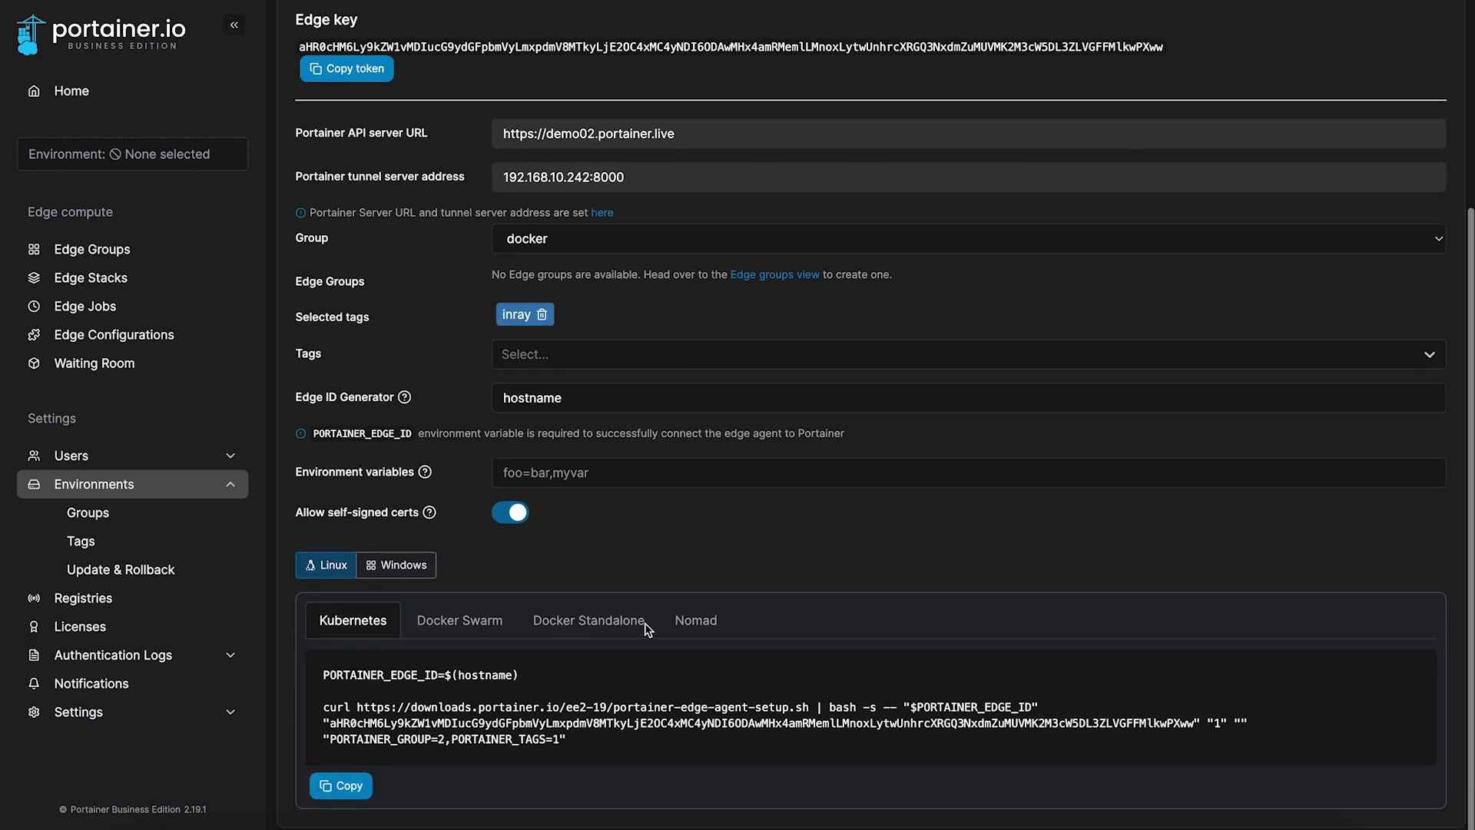
left_click(636, 629)
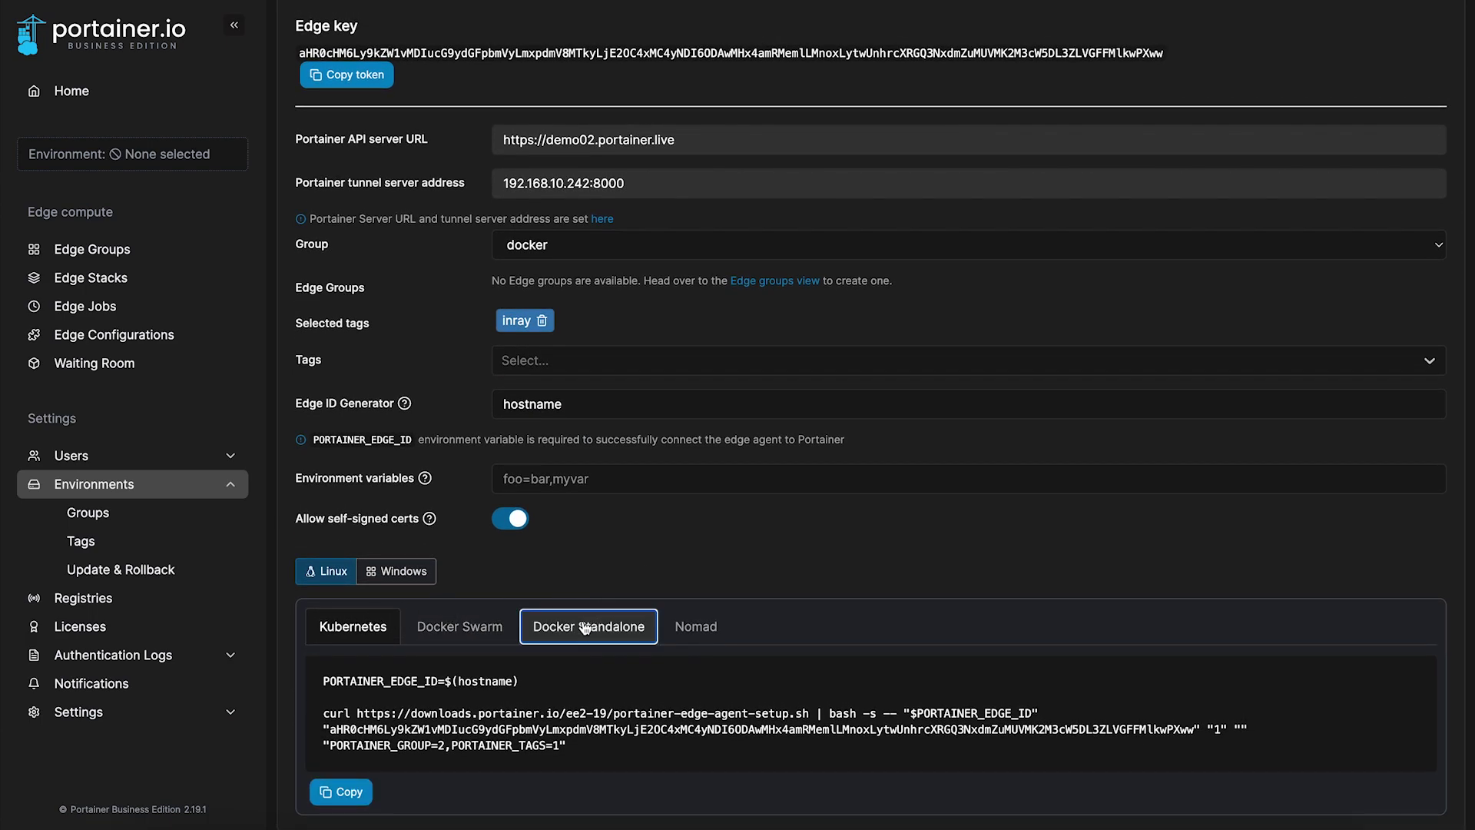
scroll(638, 630, "down", 4)
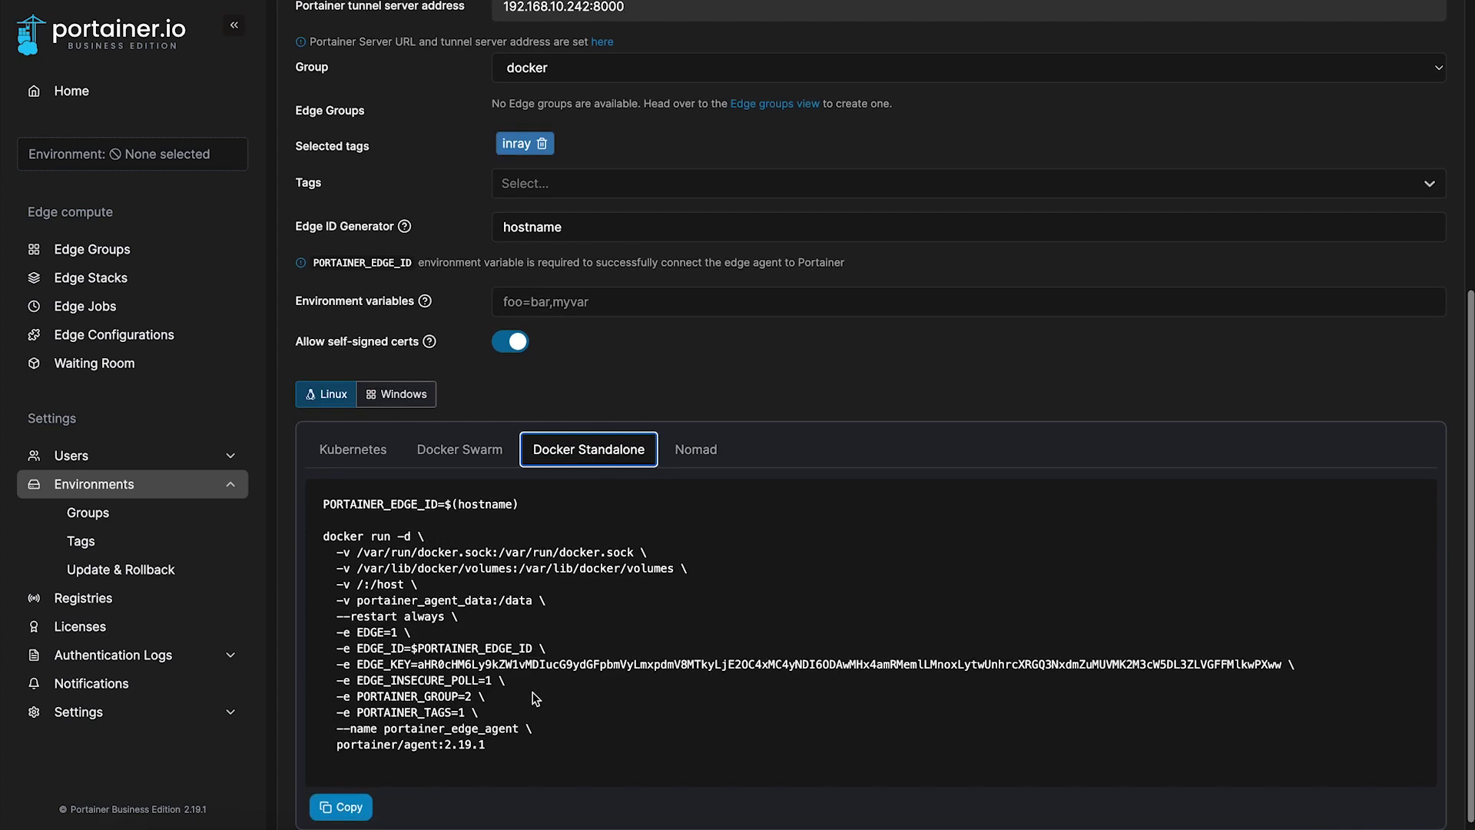
left_click_drag(504, 758, 321, 499)
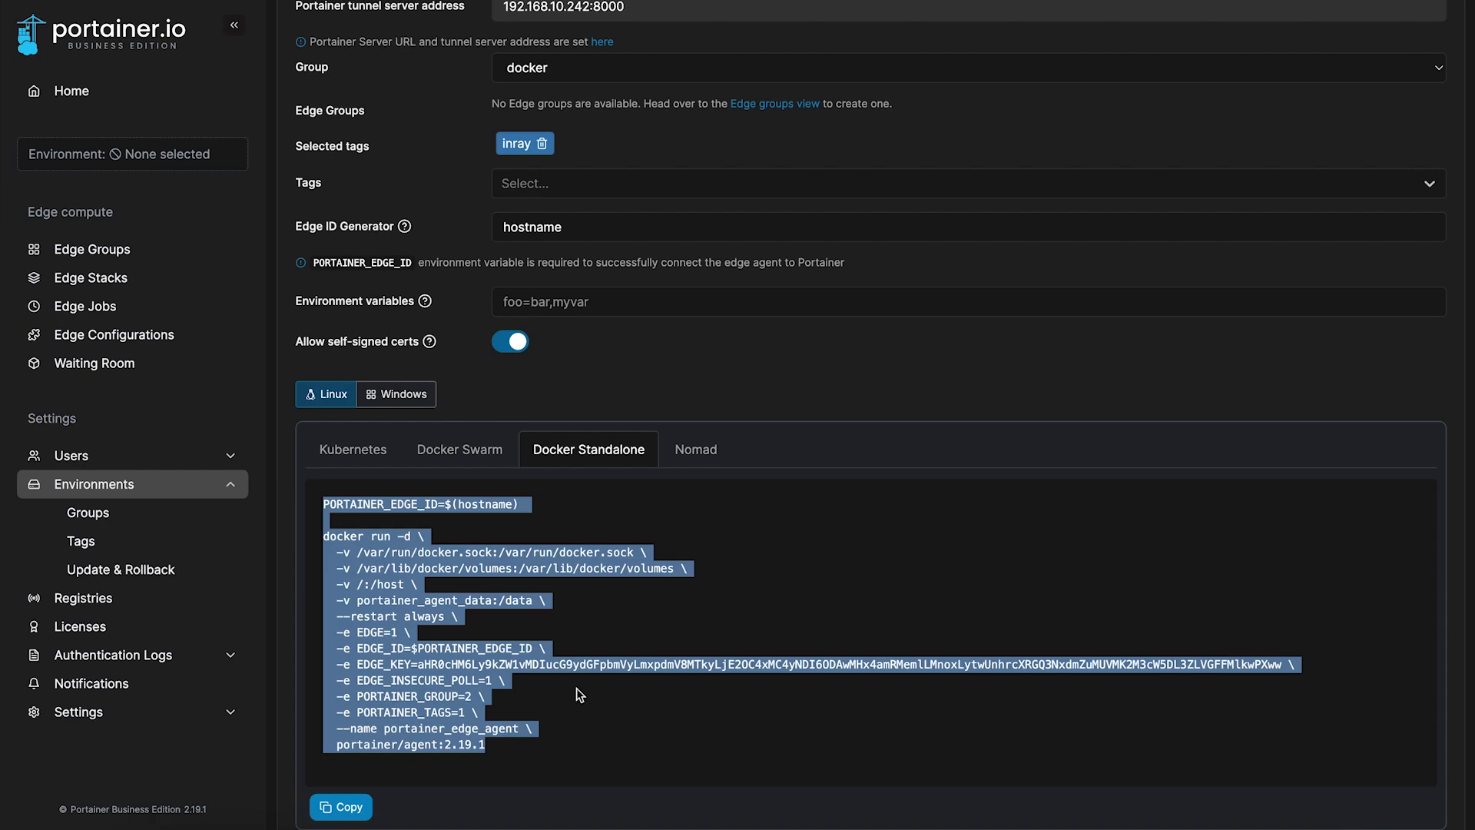
Open the Waiting Room for edge devices.
left_click(95, 363)
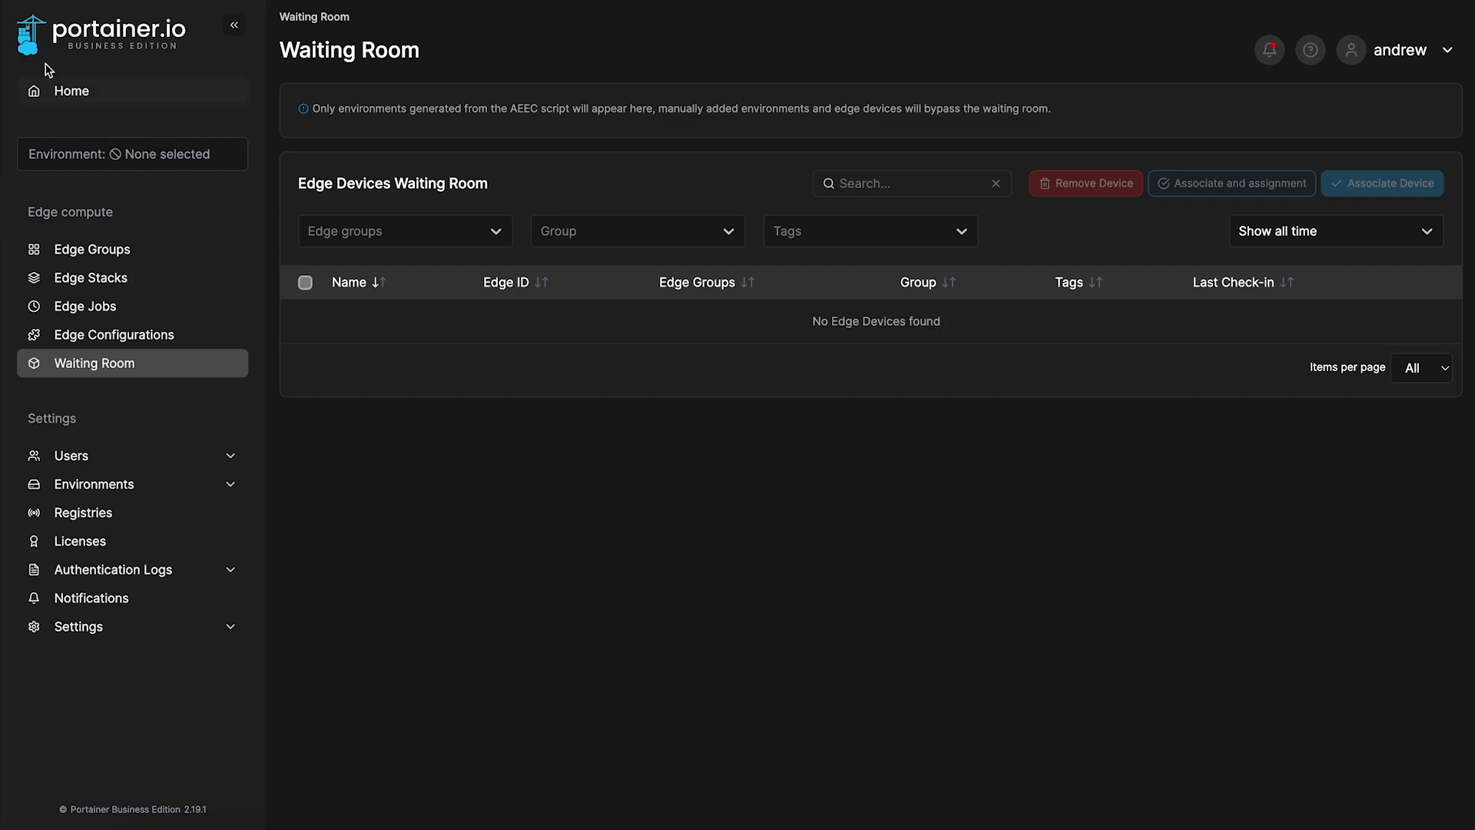
mouse_move(4, 10)
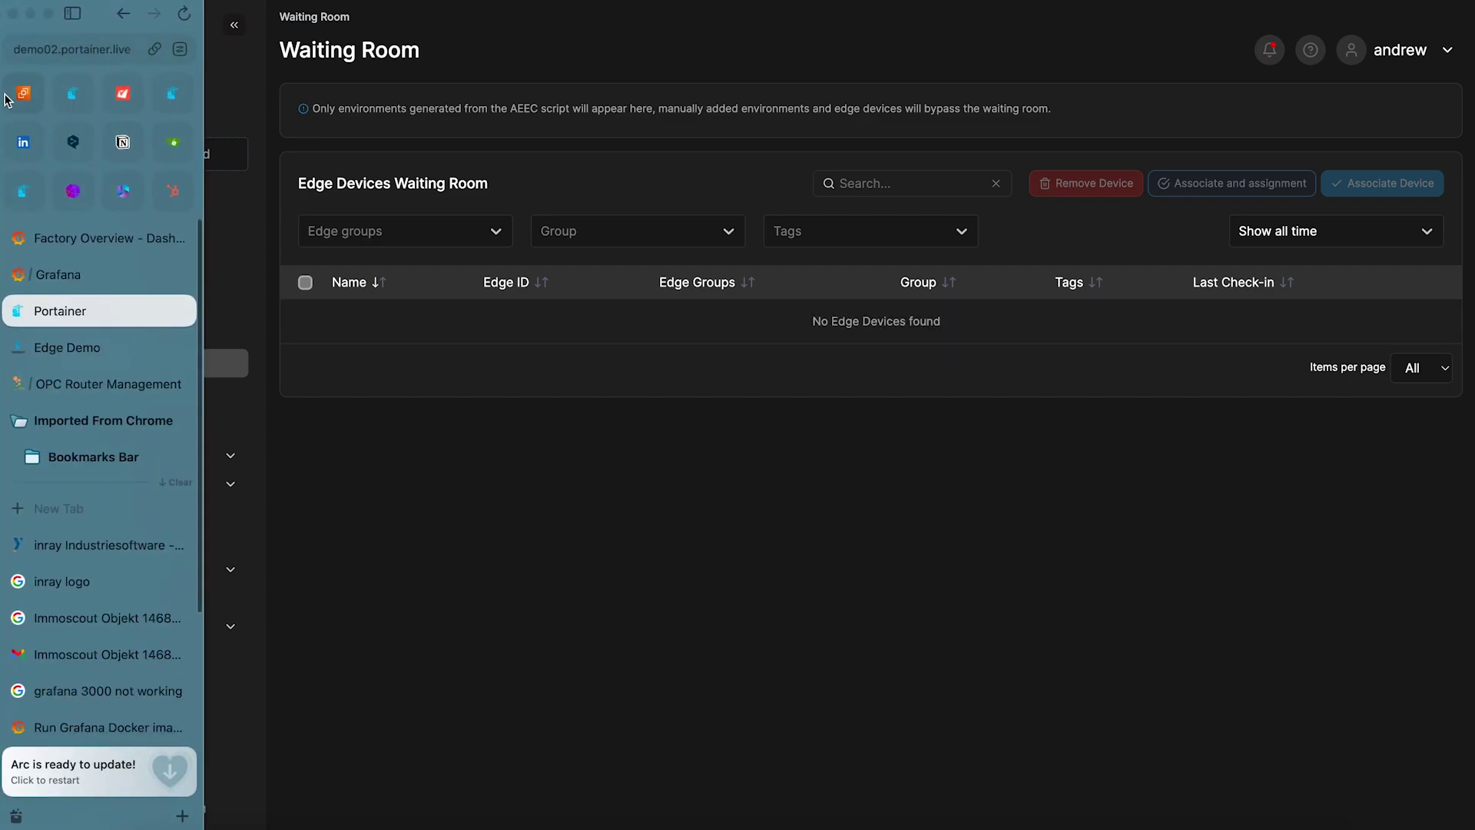
Provision all devices from the Edge Demo page and return to Portainer.
left_click(56, 350)
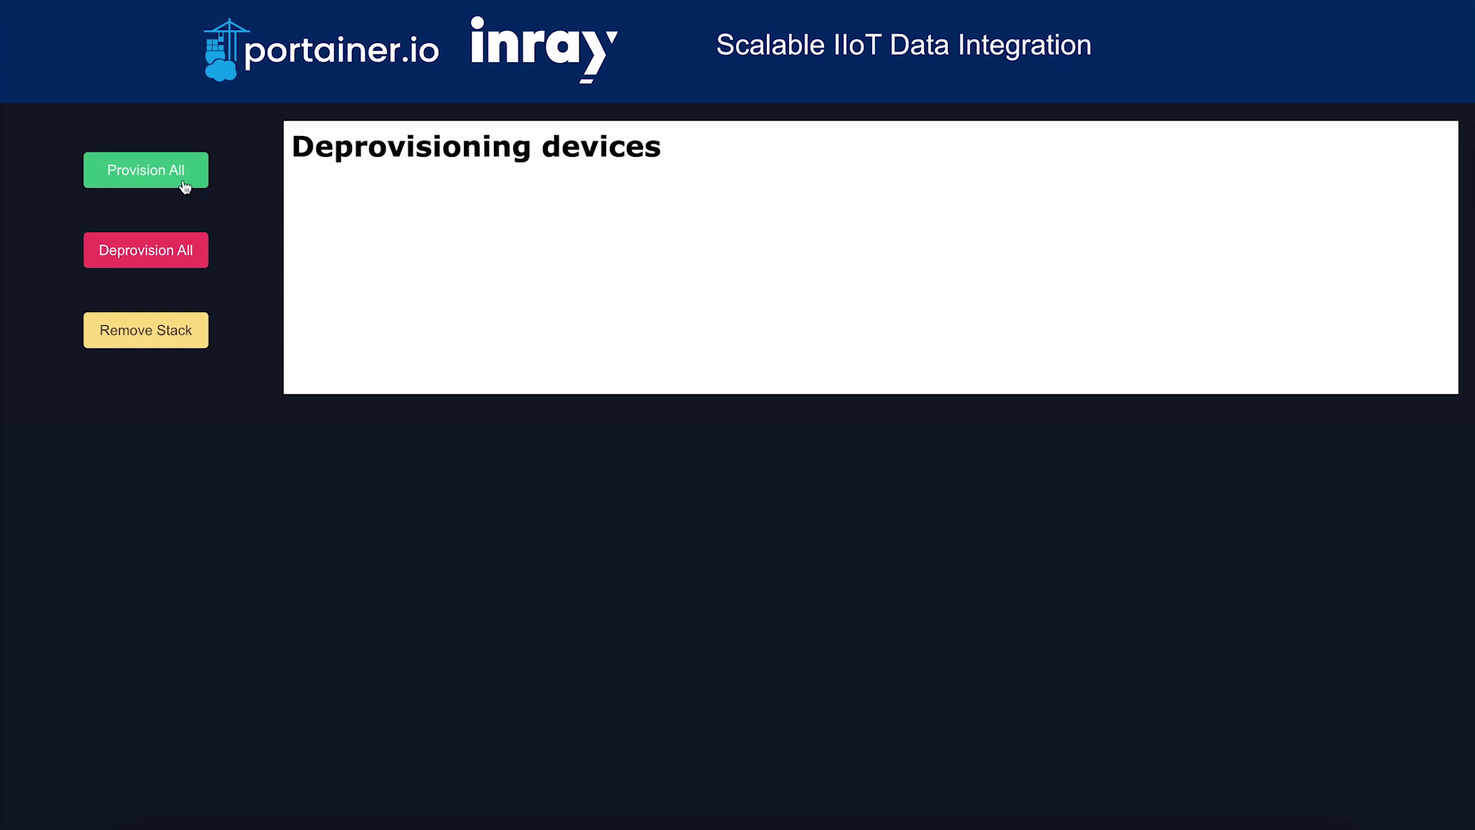
left_click(181, 185)
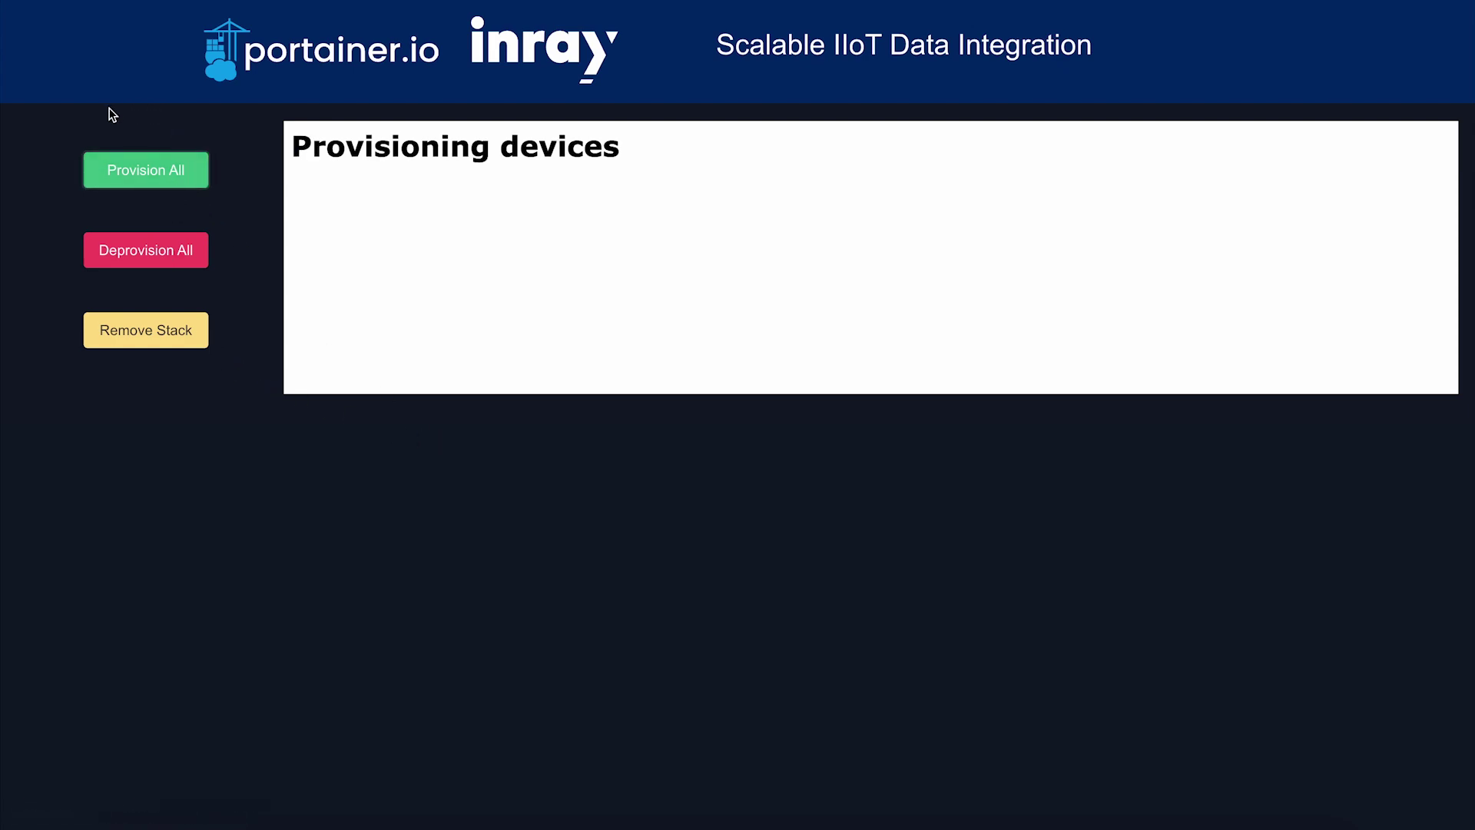
mouse_move(9, 11)
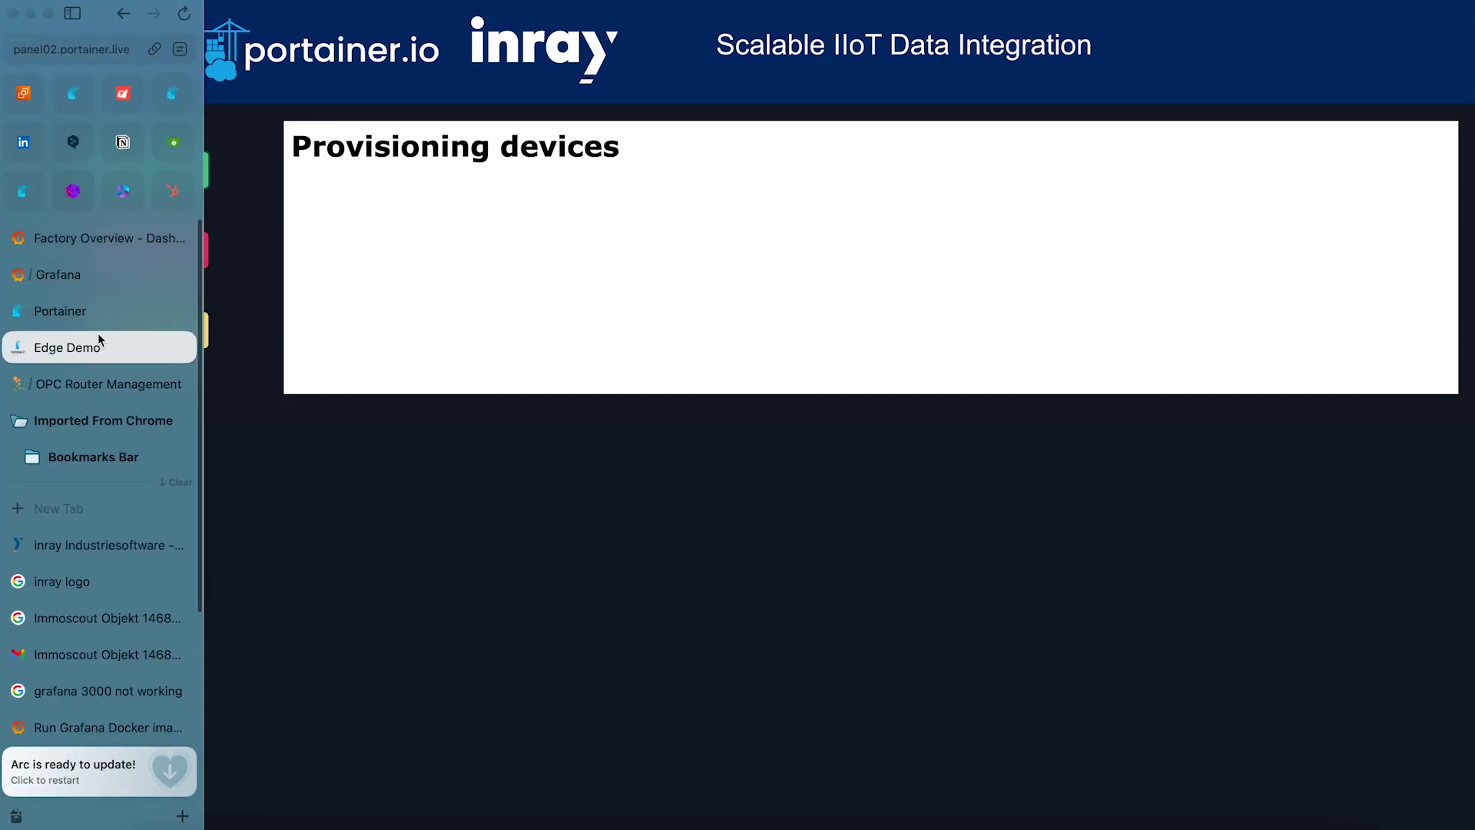
left_click(119, 314)
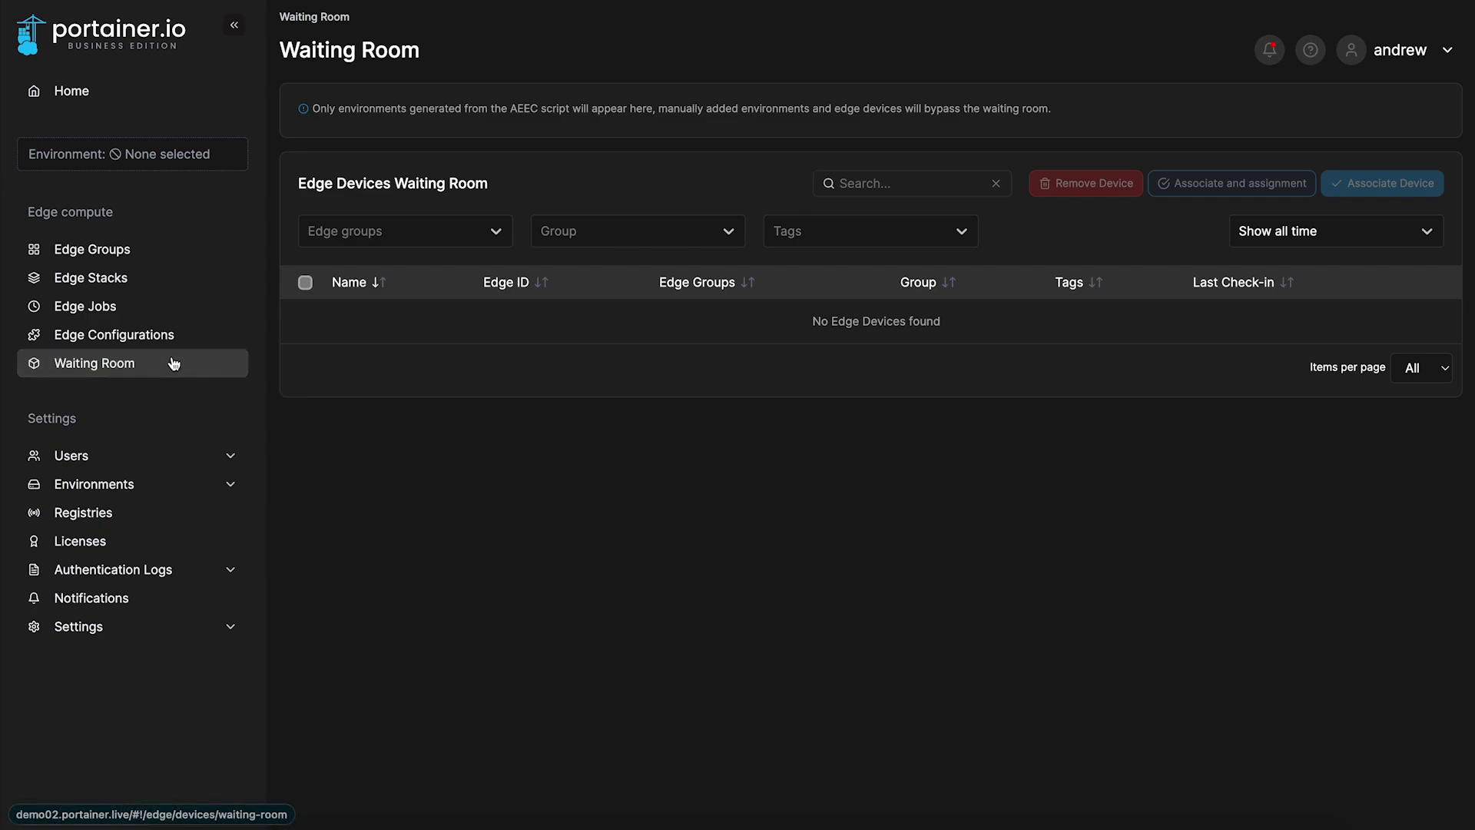
Check the Waiting Room, and open the edge group edge-group-inray to review its group type and tag matching.
left_click(132, 259)
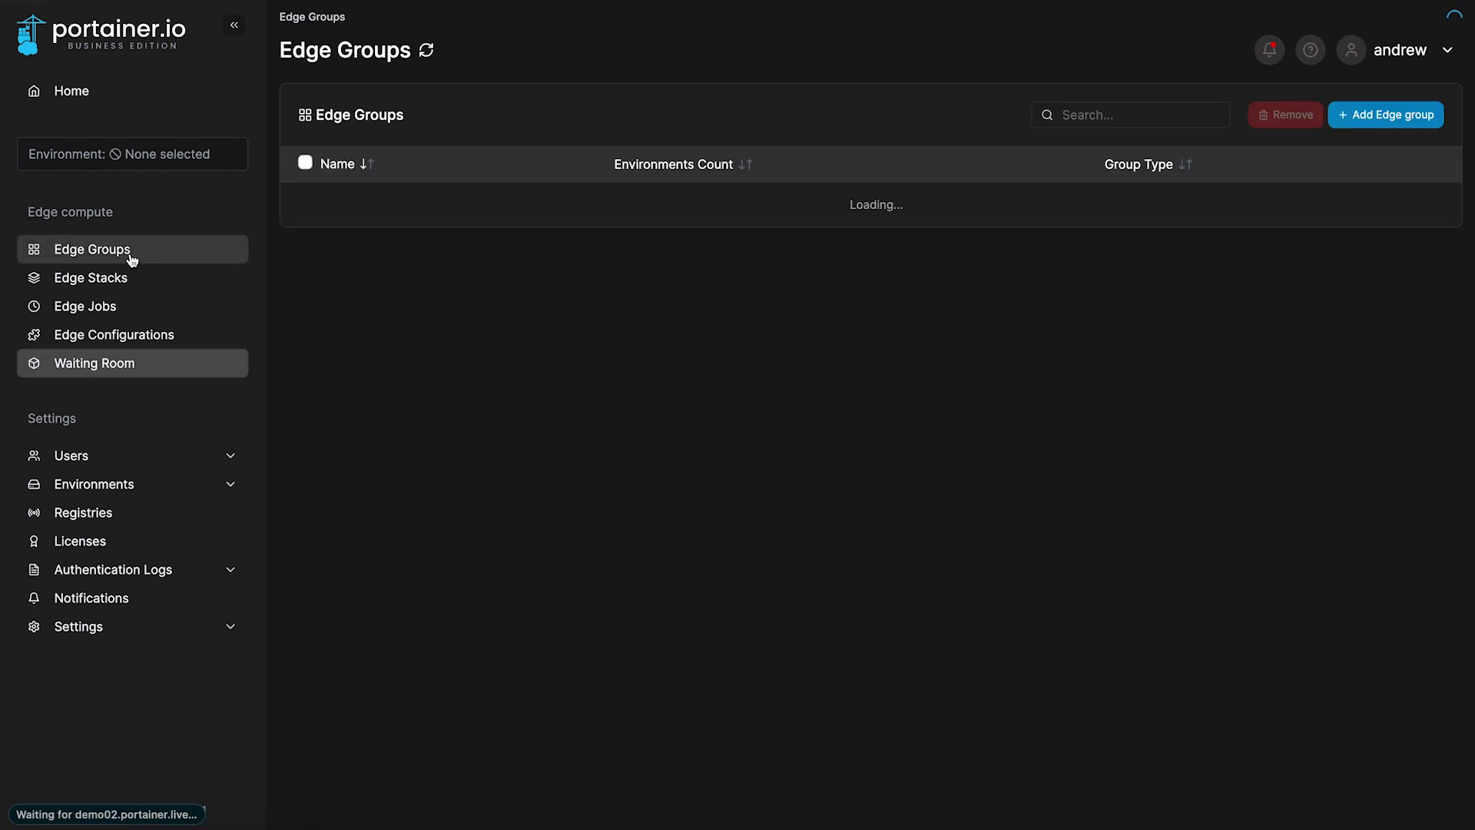
left_click(163, 372)
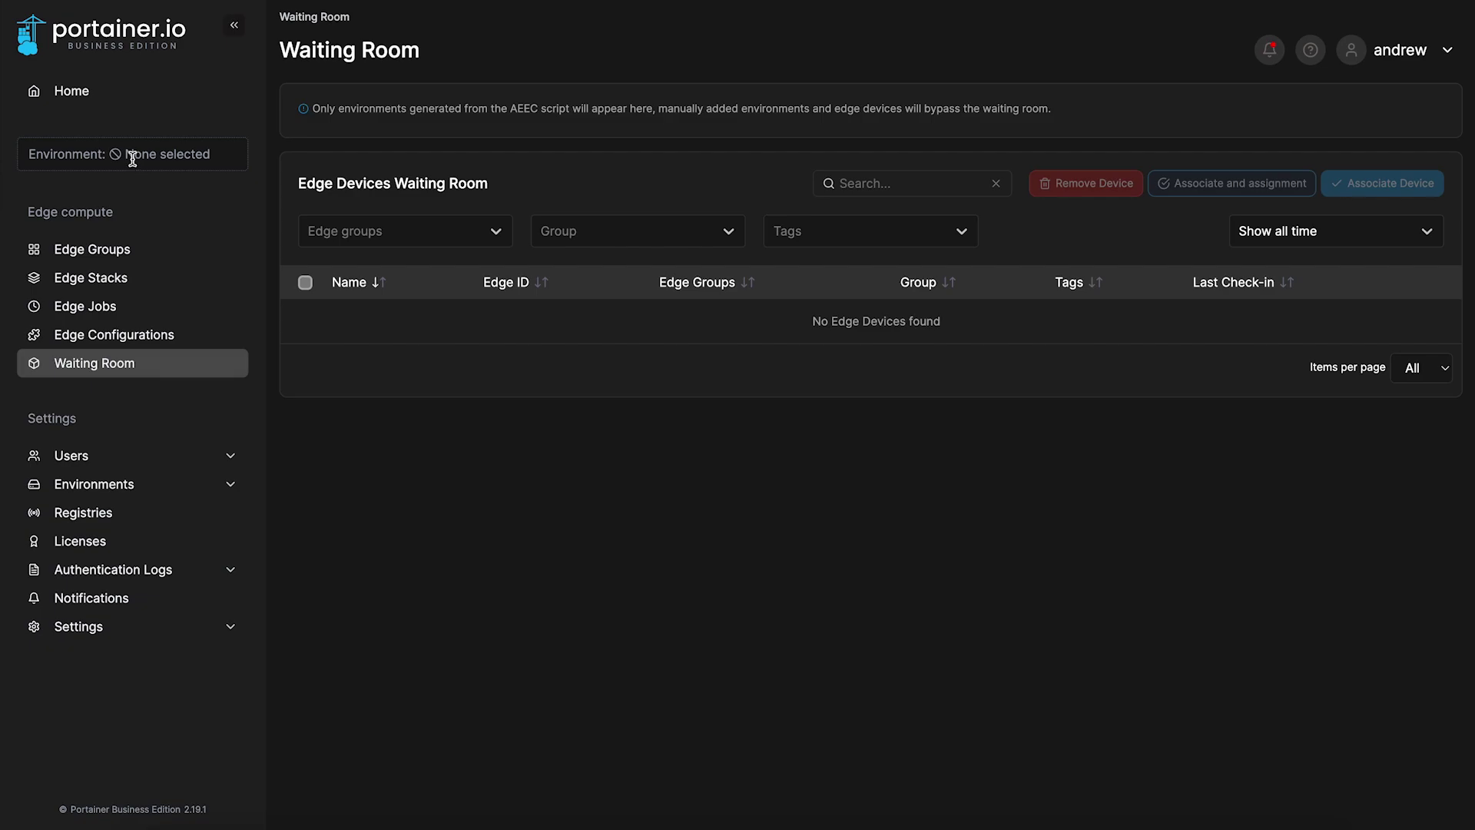
left_click(128, 257)
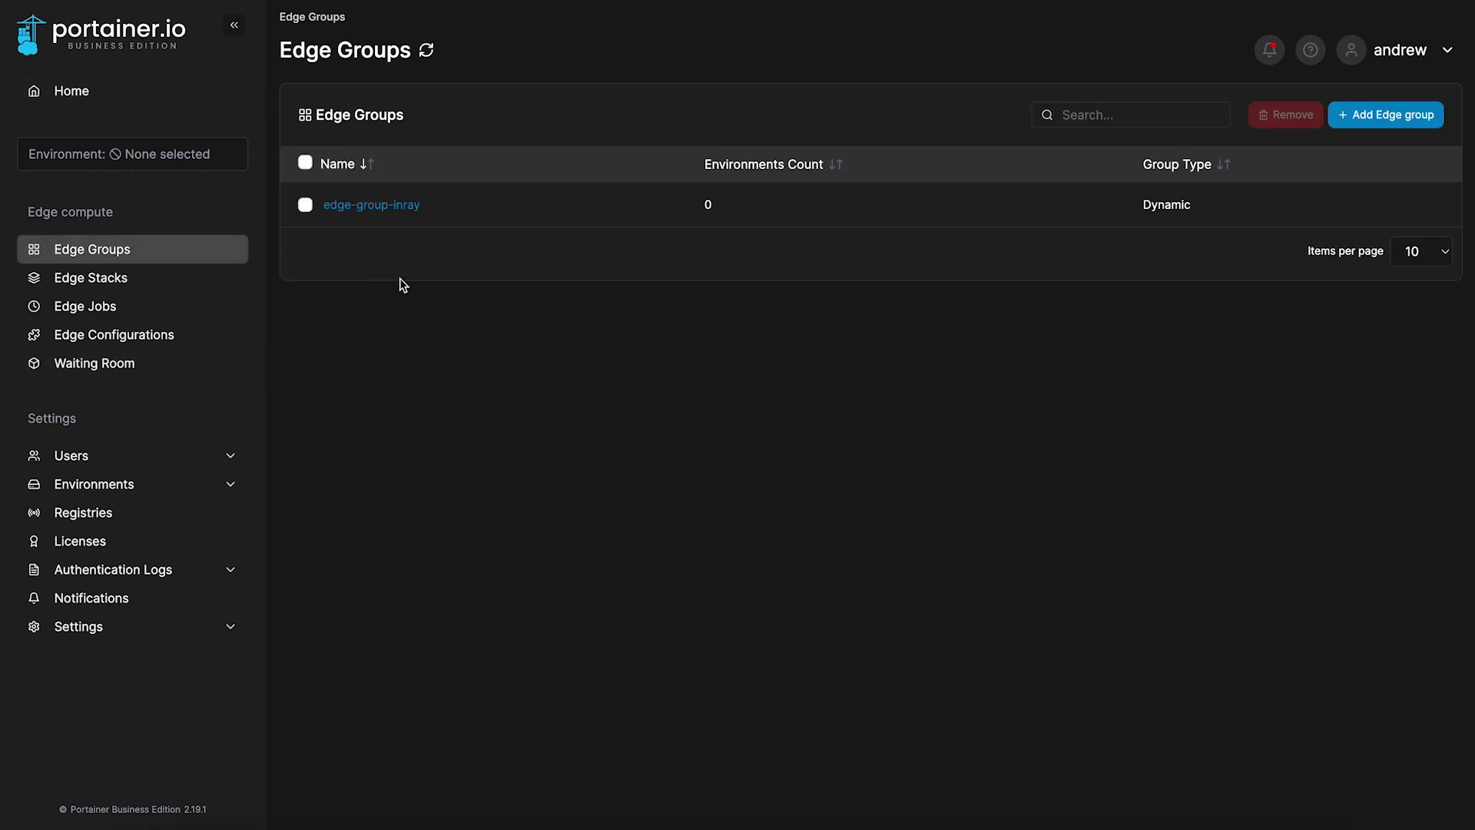
left_click(407, 213)
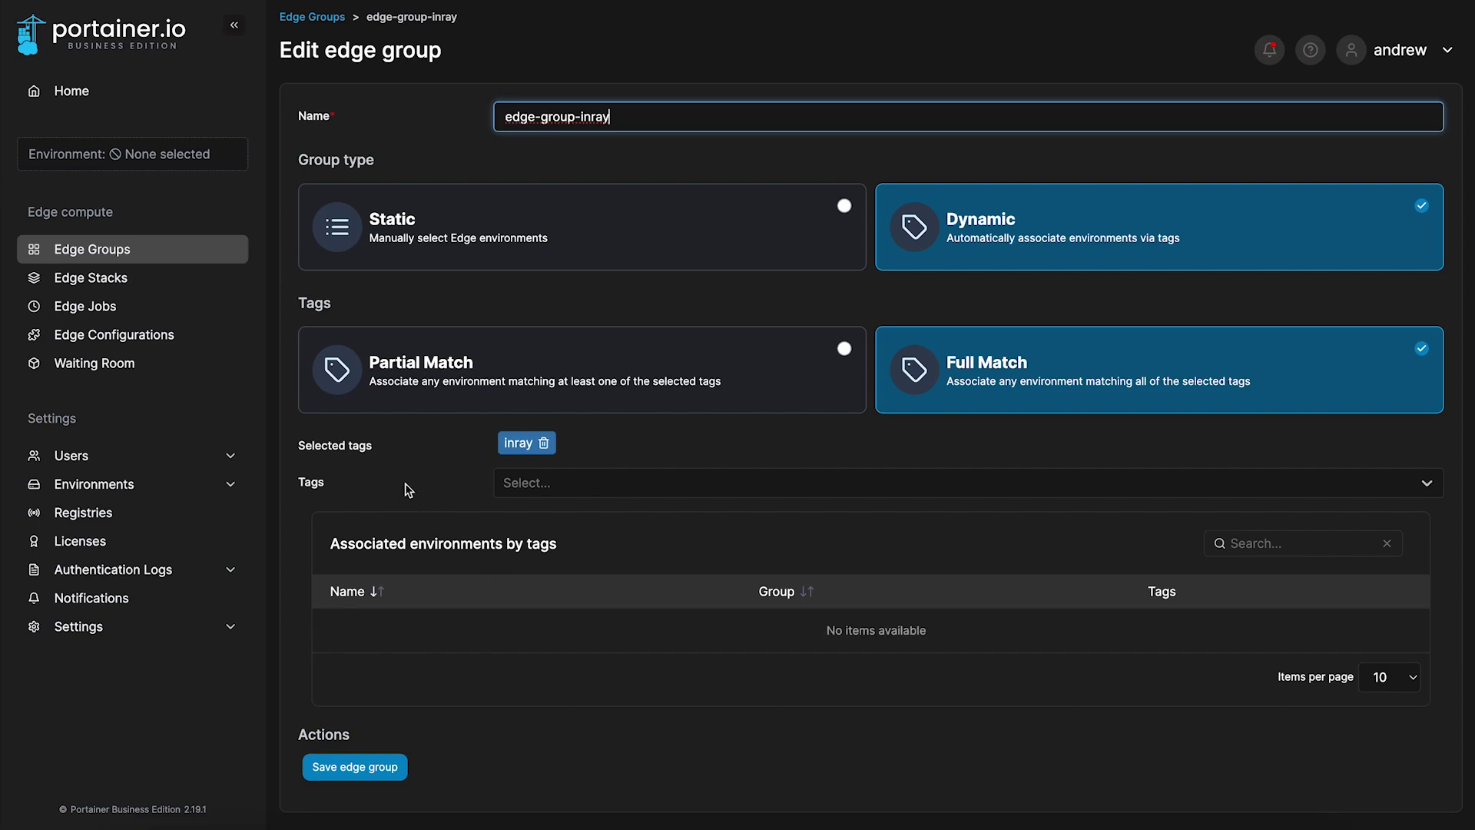
Select all devices in the Waiting Room and associate them.
left_click(135, 367)
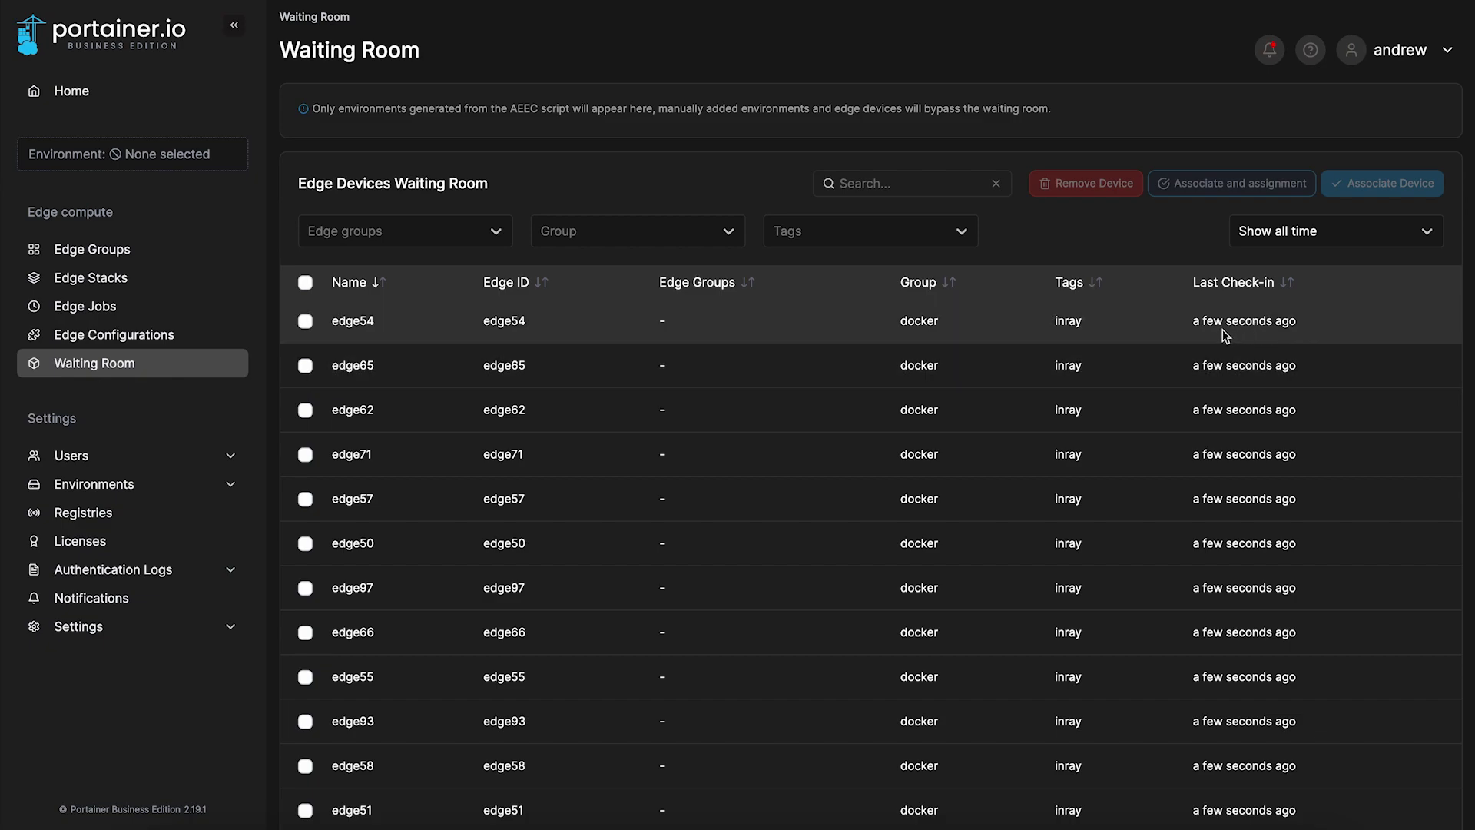
left_click(305, 283)
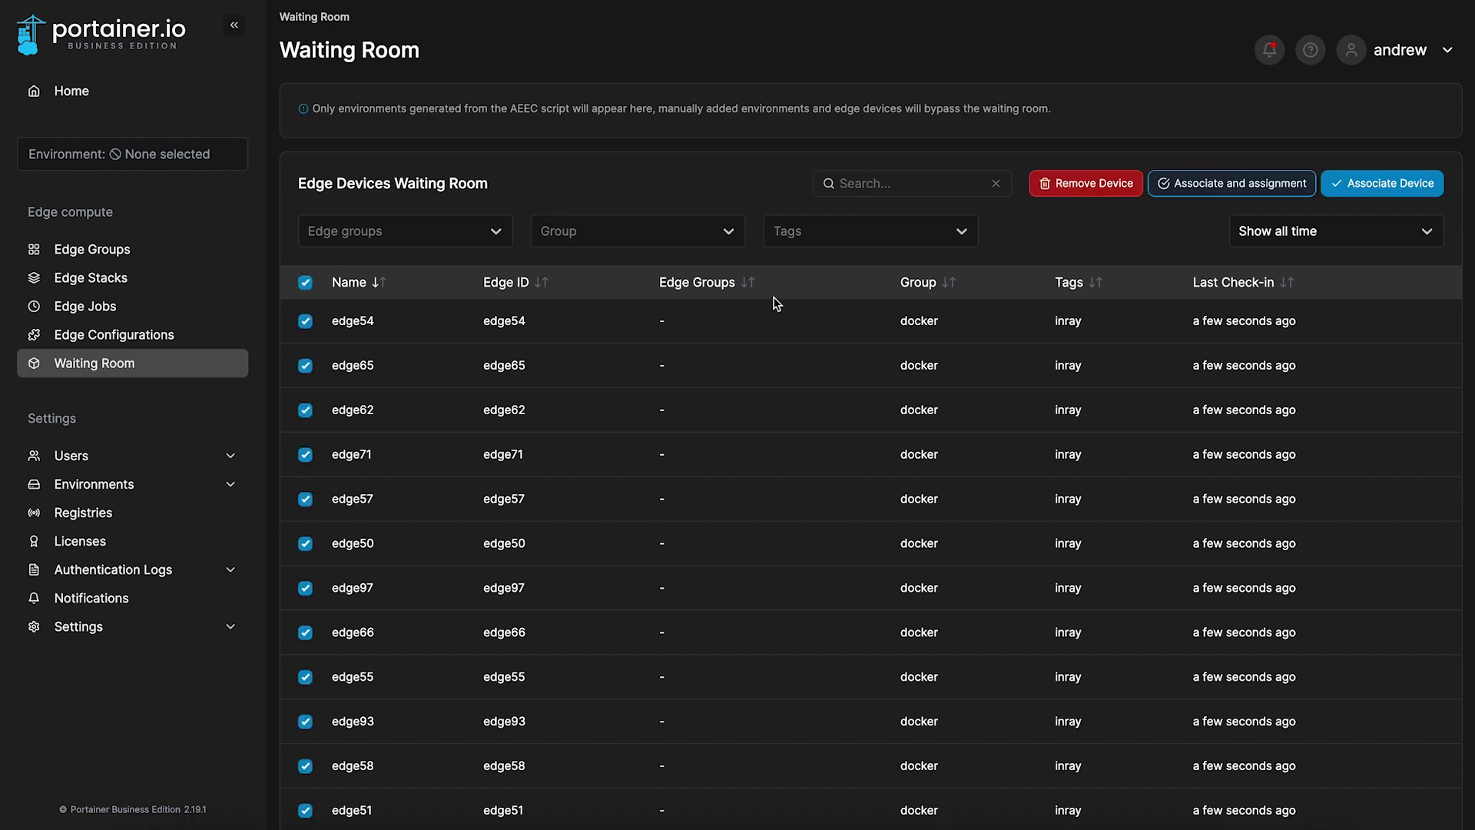
left_click(1402, 185)
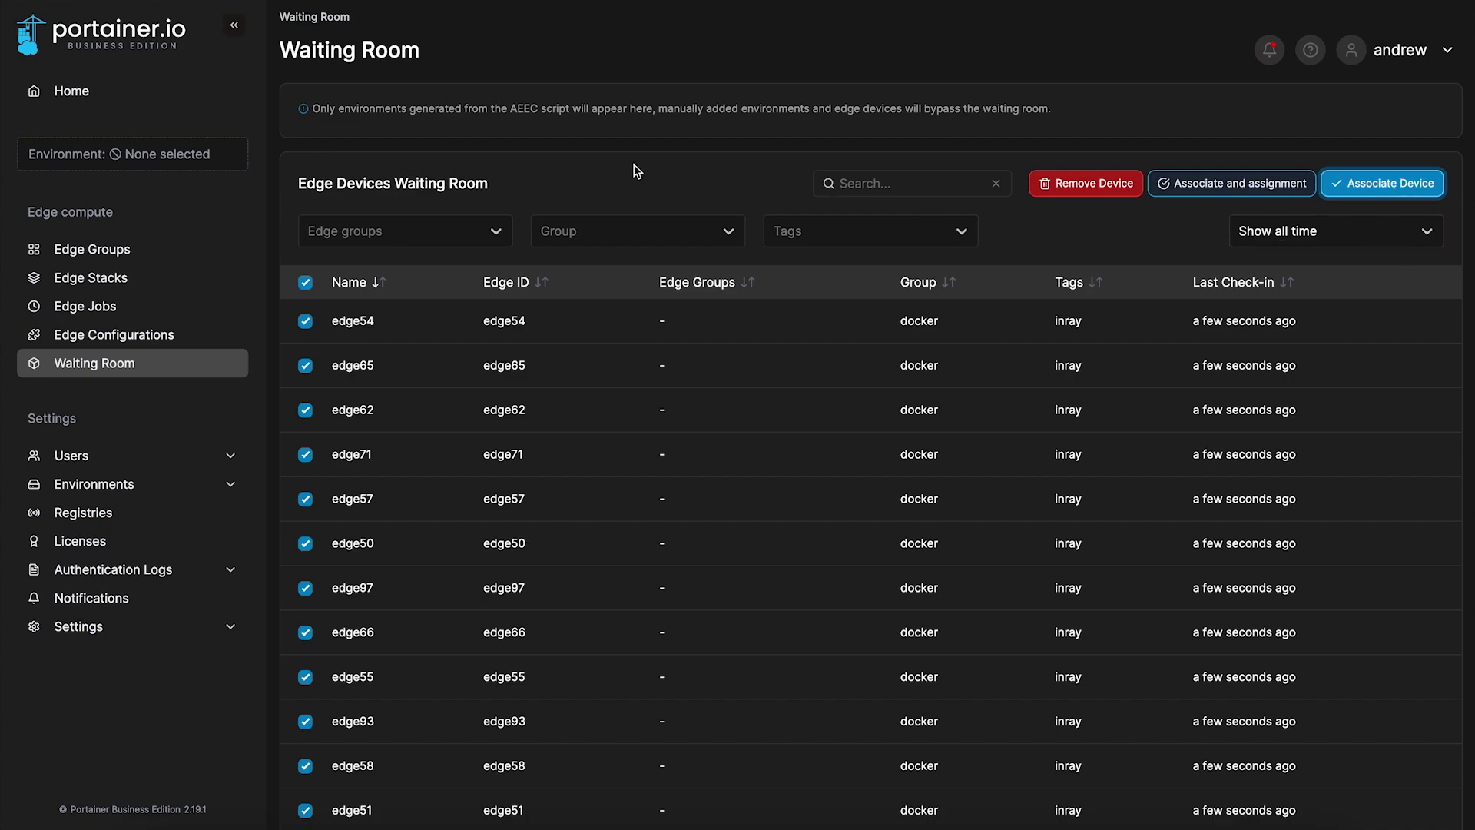
Look through the environments on the home page and open a live connection to edge57.
left_click(110, 95)
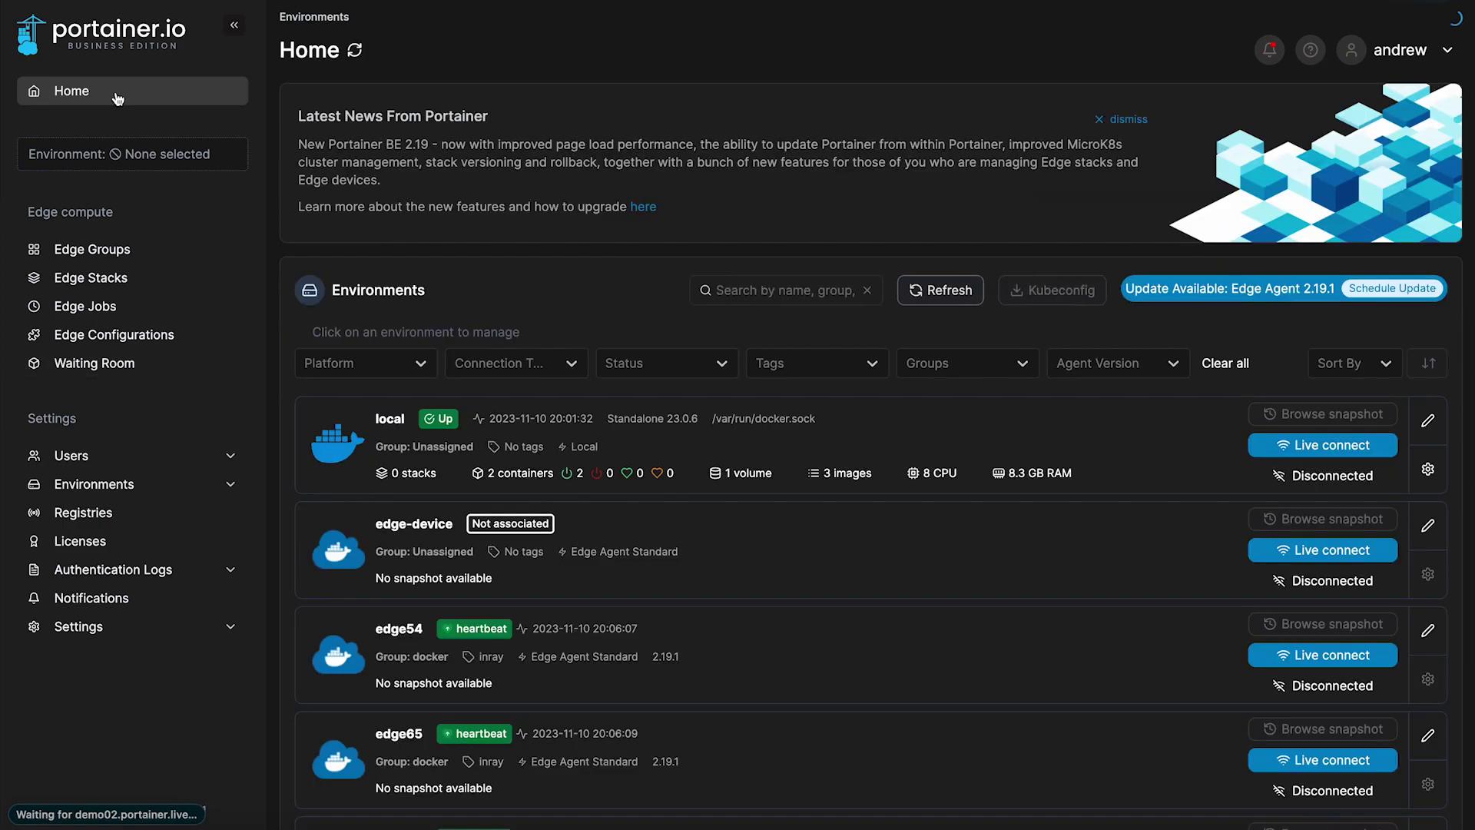
scroll(818, 718, "down", 7)
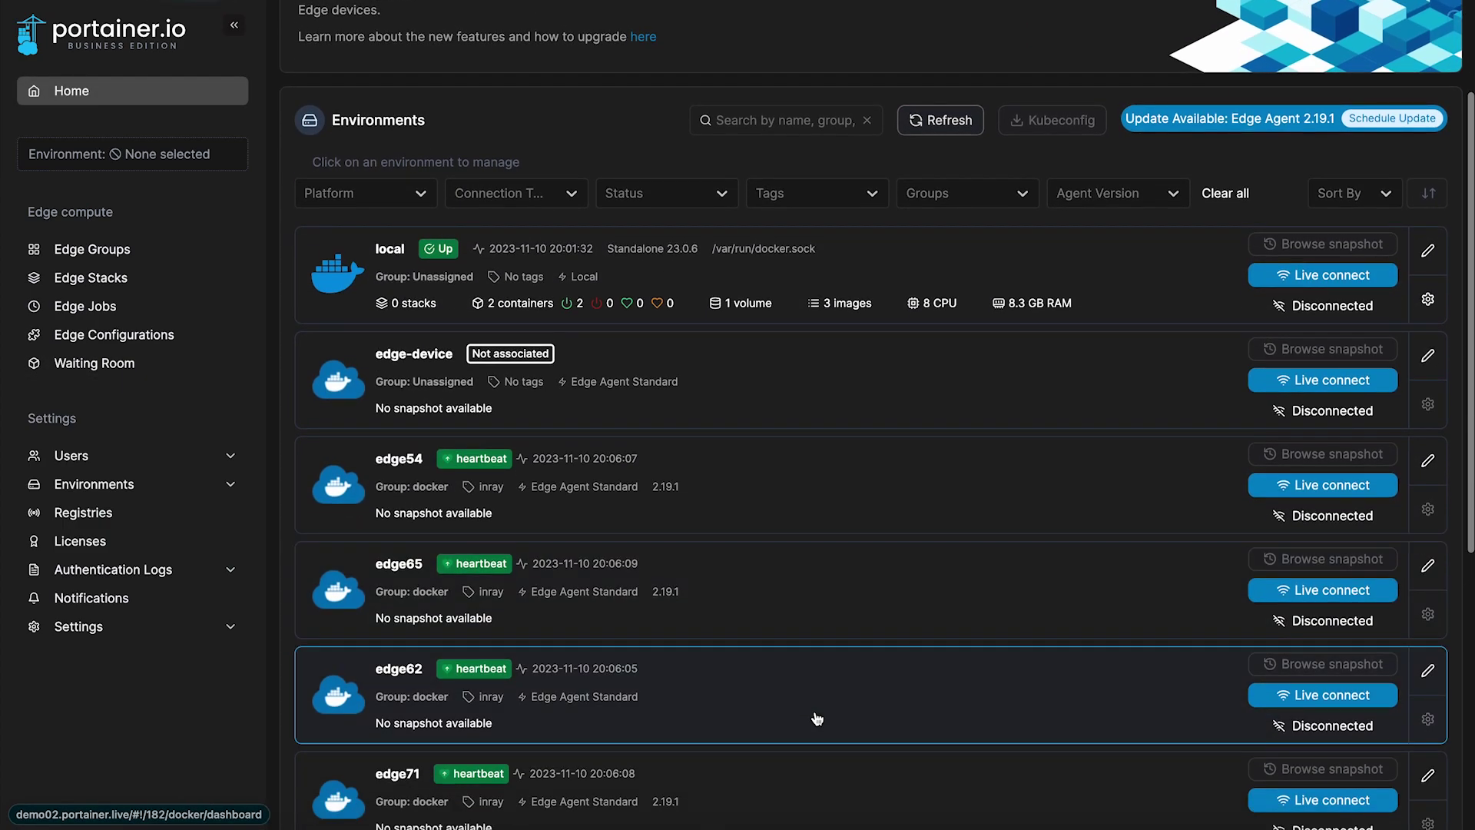
scroll(816, 719, "down", 2)
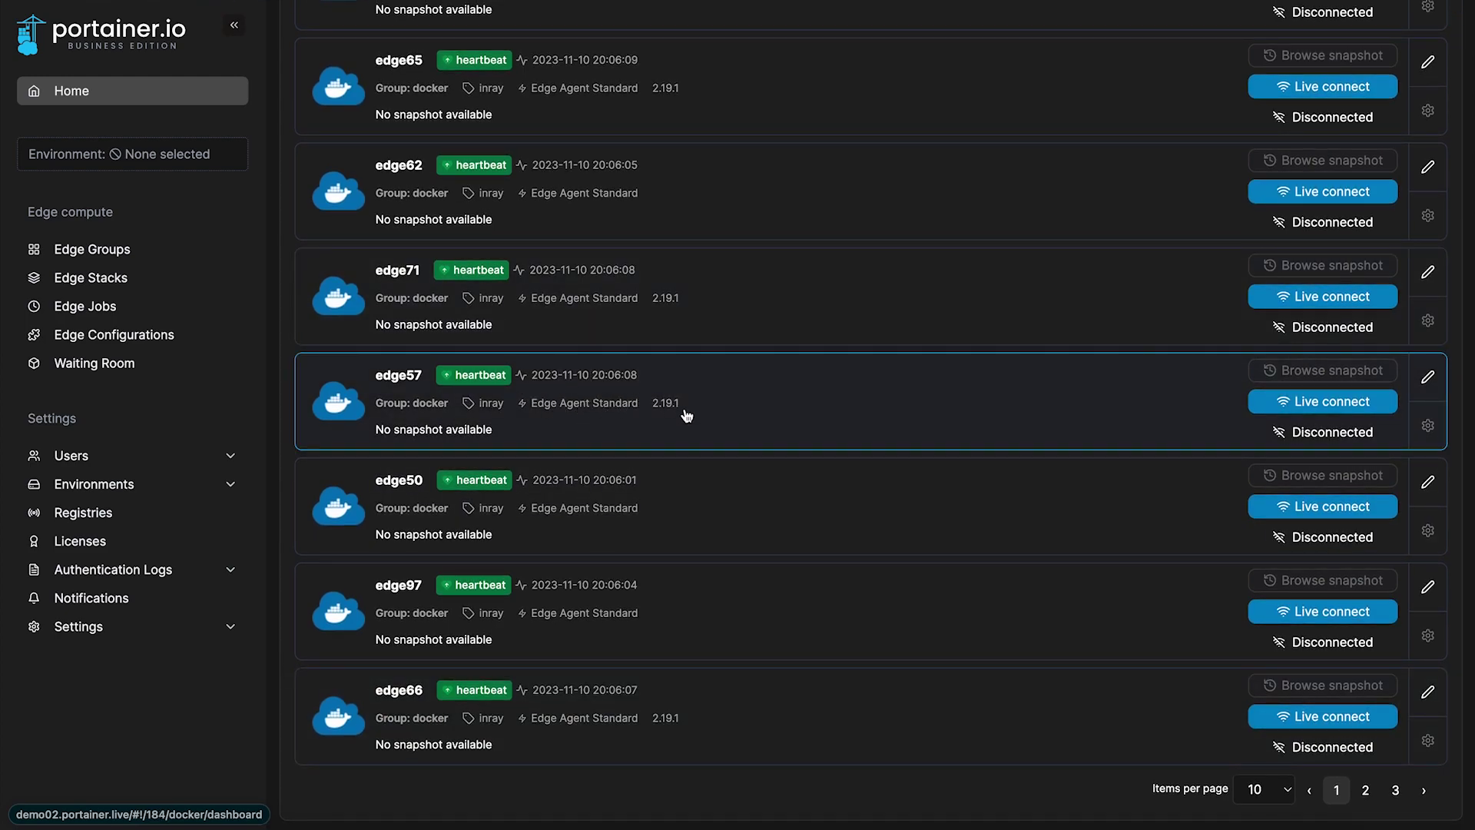
left_click(1265, 402)
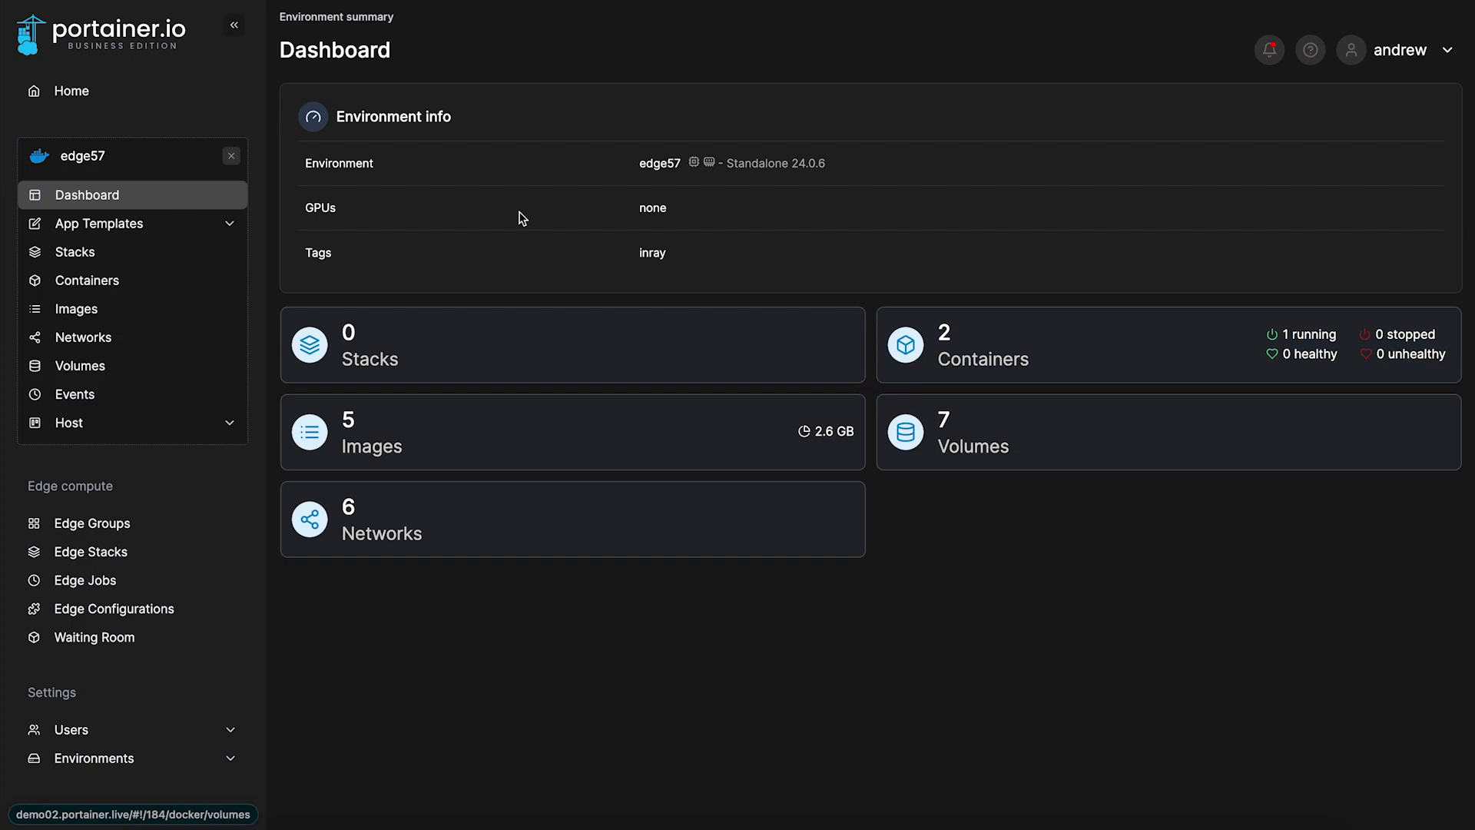
Connect live to the edge54 environment and open the deployment form of its PostgreSQL app template.
left_click(164, 101)
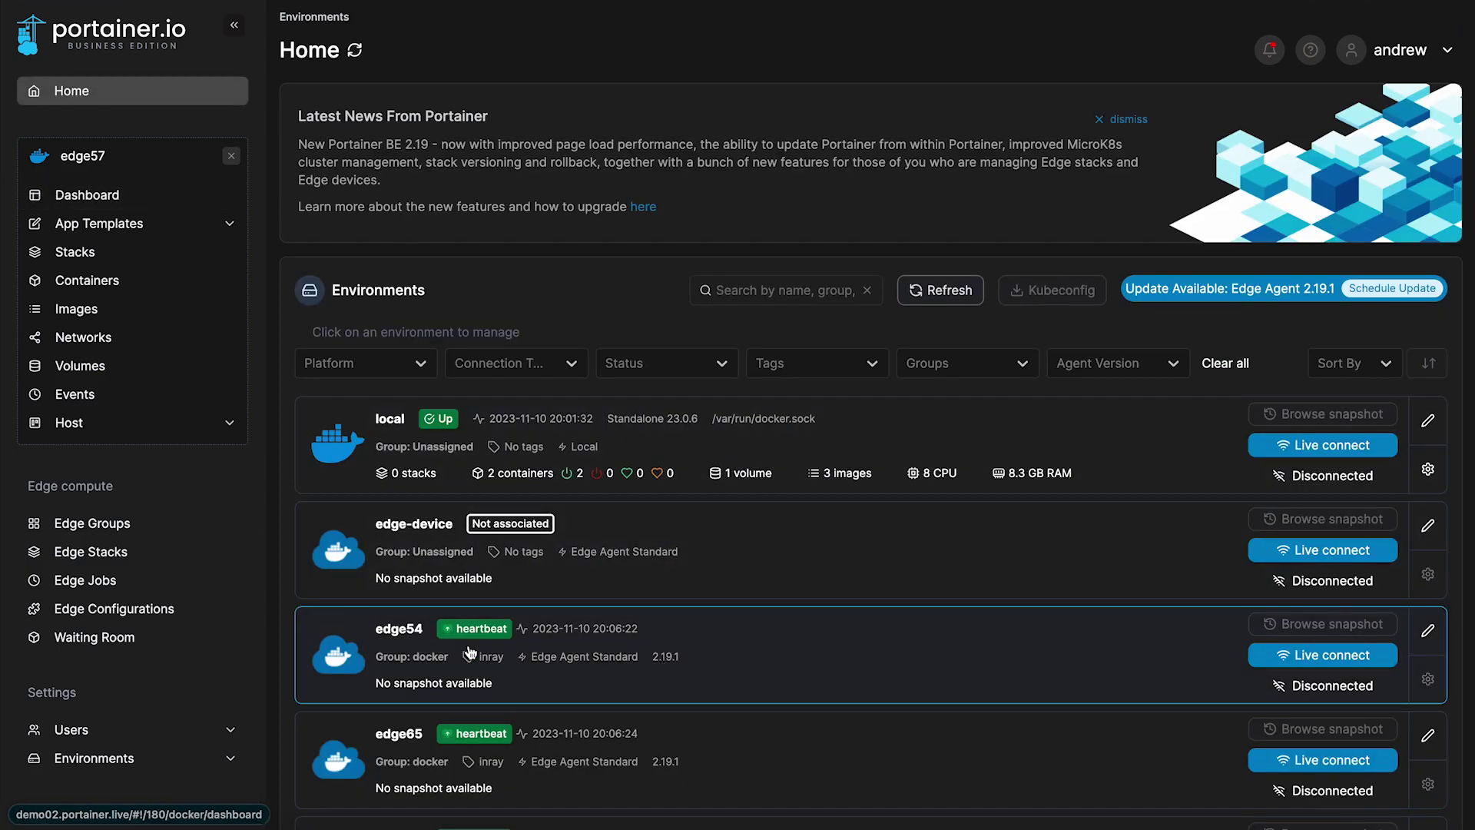
left_click(1323, 655)
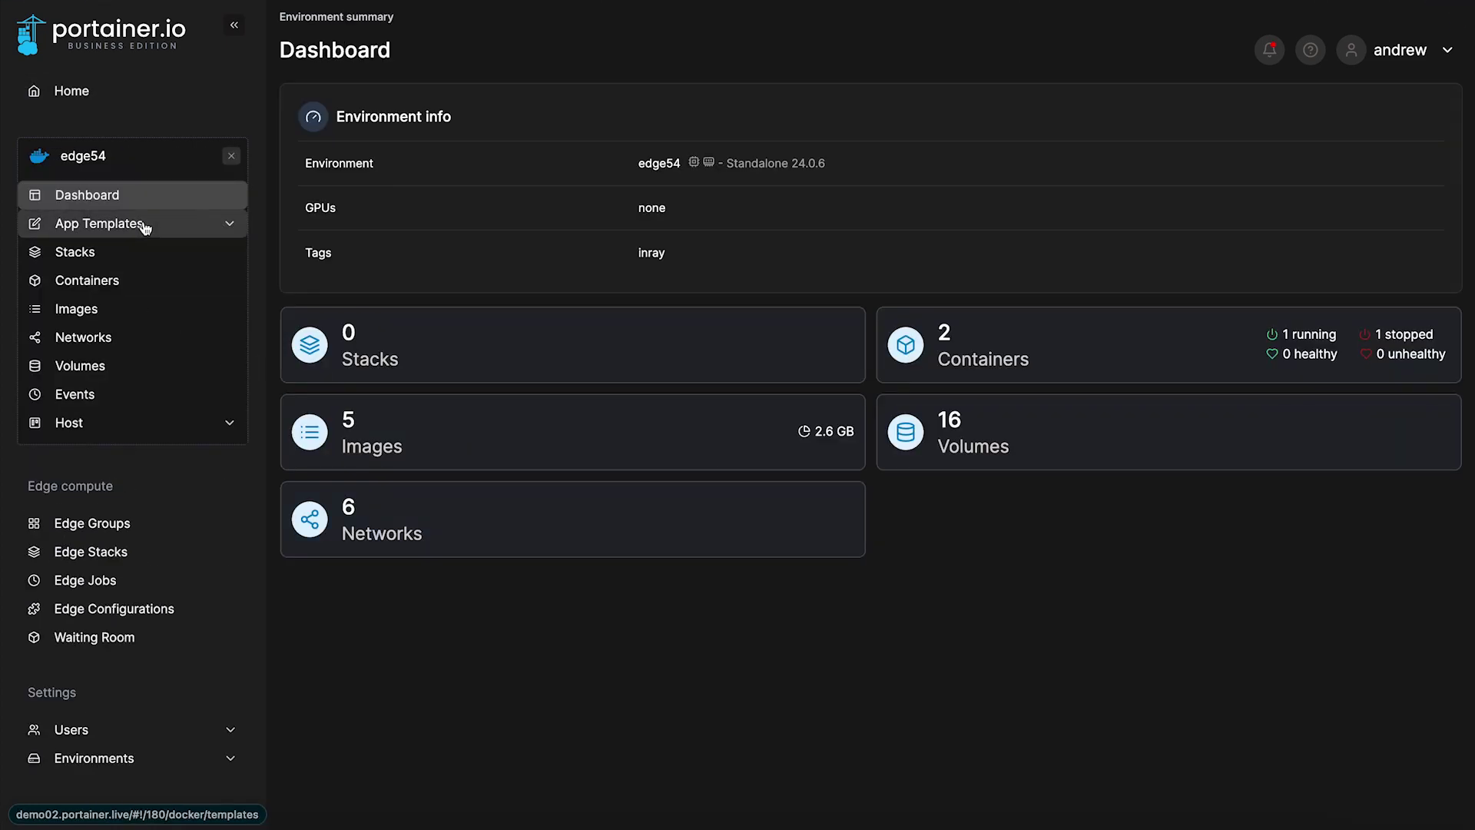
left_click(167, 233)
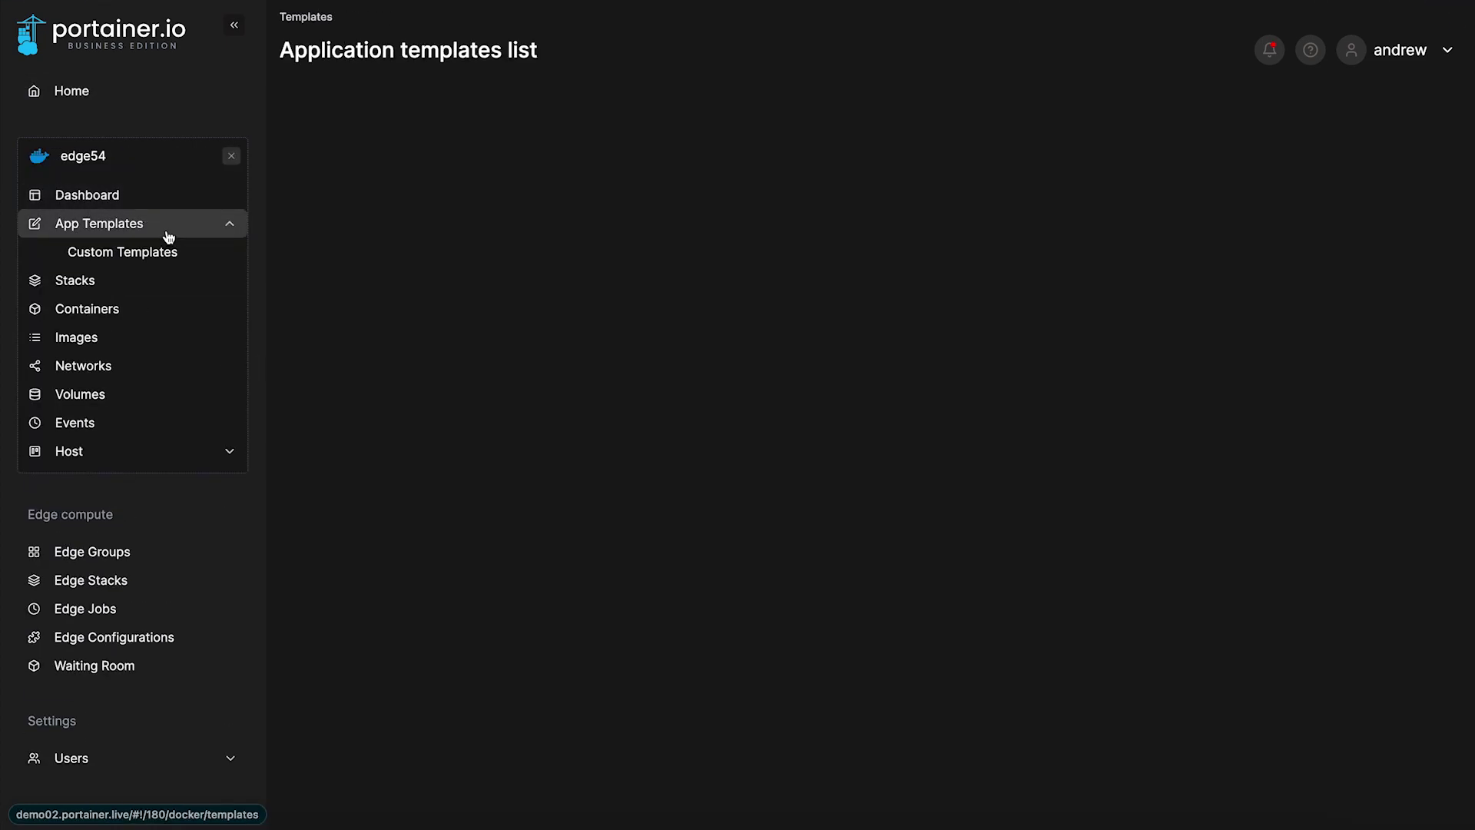
scroll(698, 645, "down", 1)
scroll(698, 644, "down", 5)
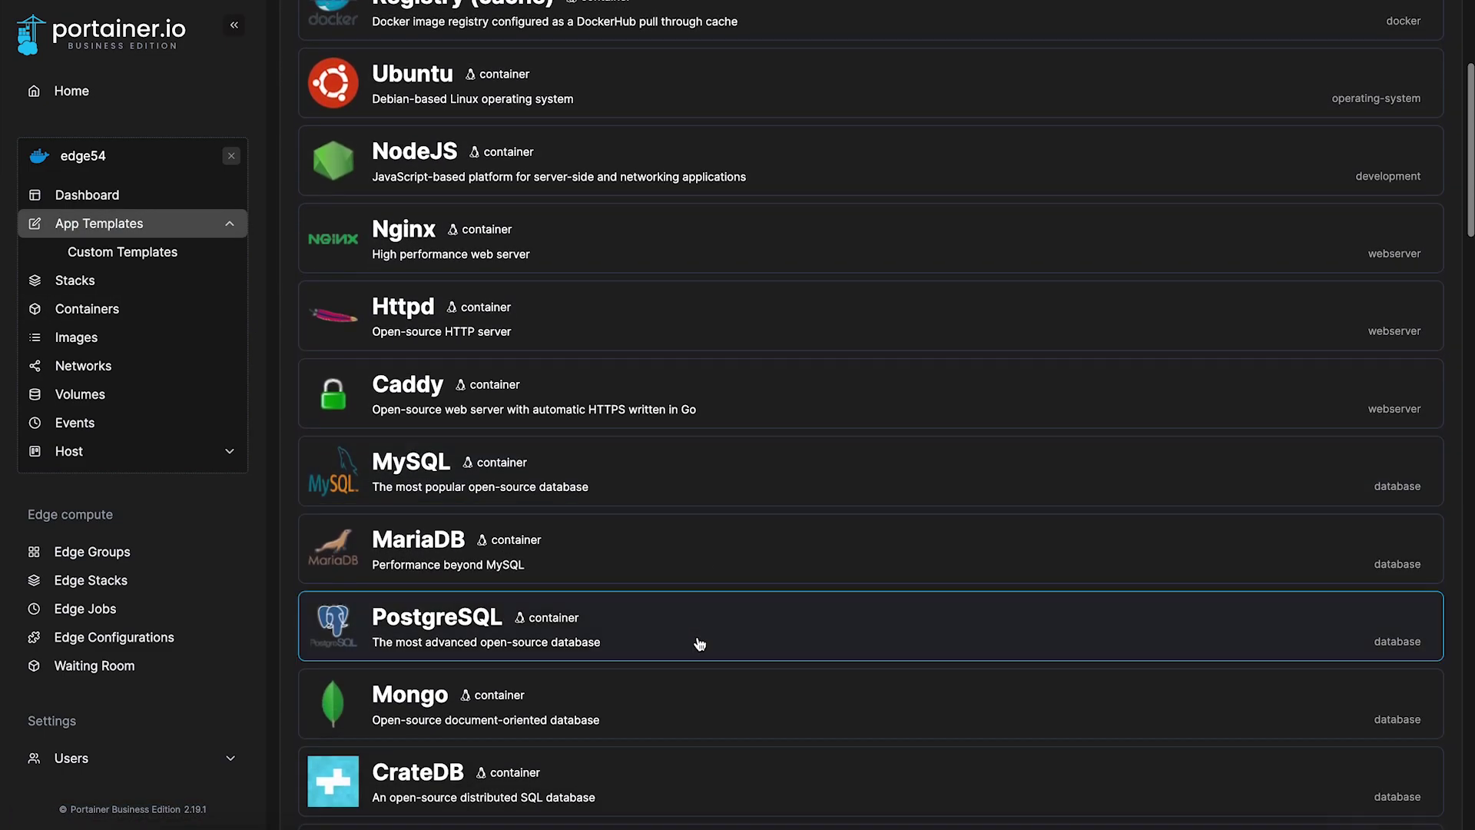
scroll(721, 567, "down", 1)
scroll(722, 568, "down", 1)
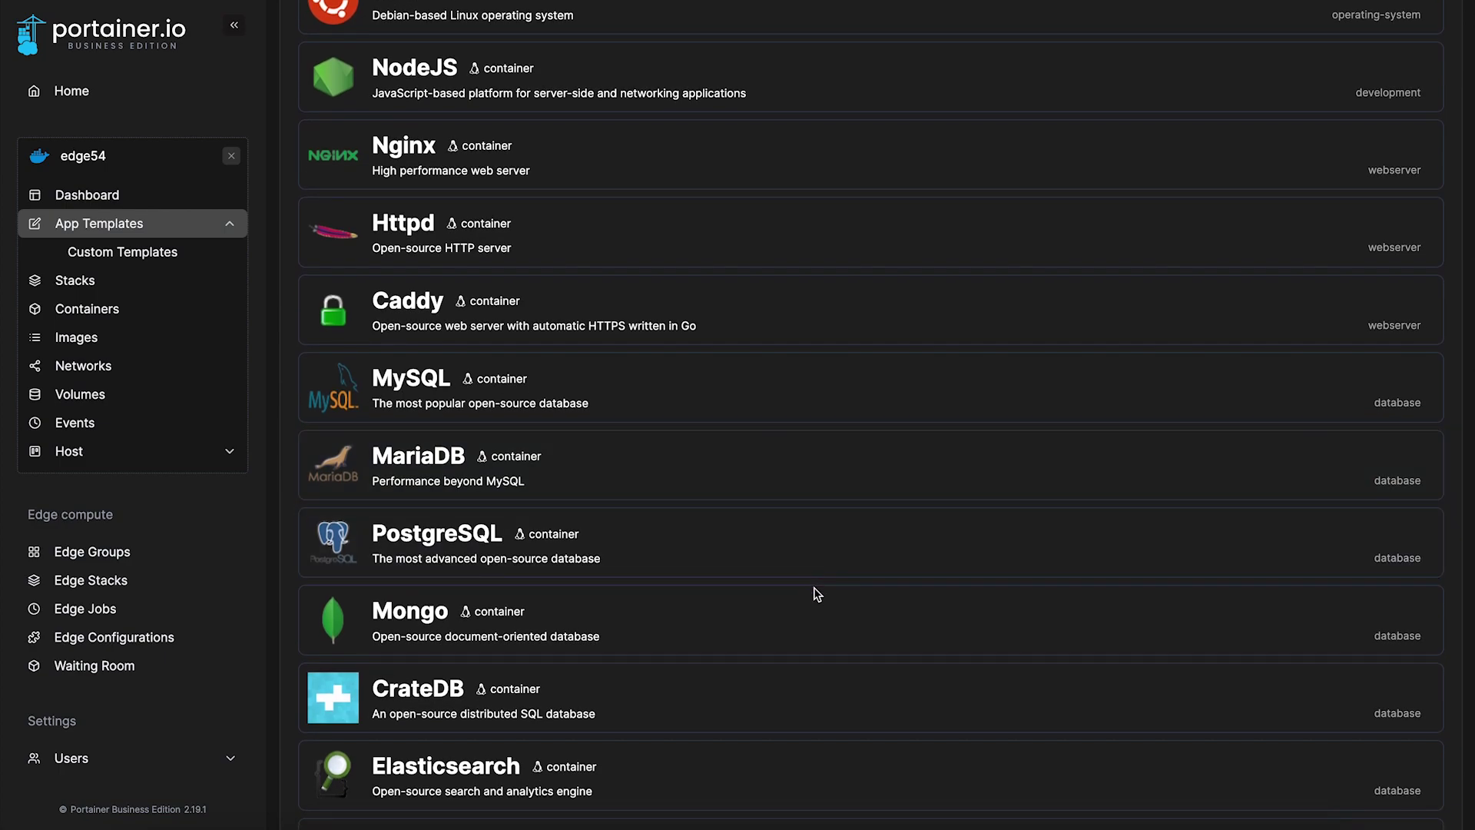
scroll(852, 617, "down", 1)
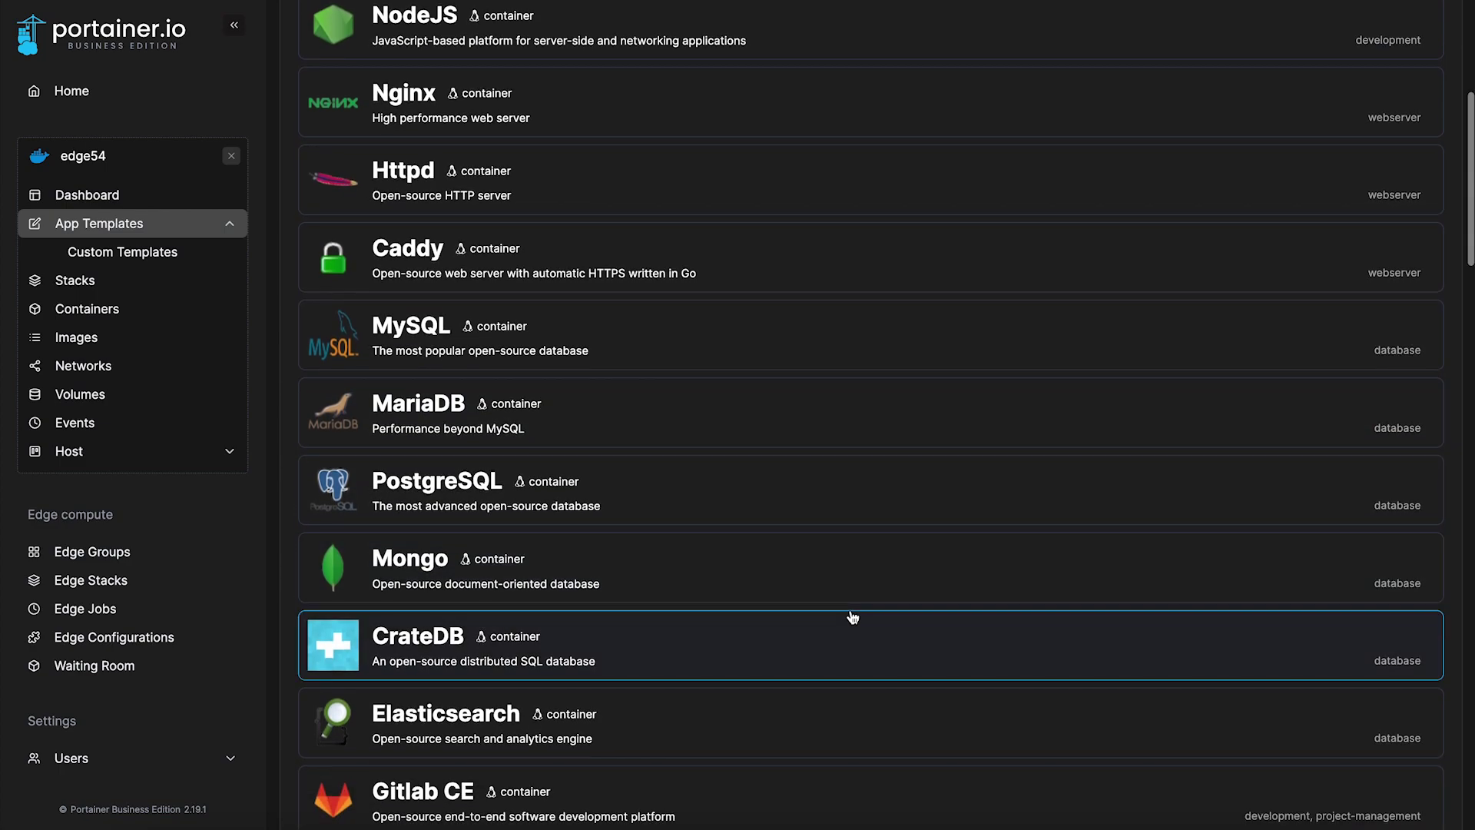
left_click(761, 507)
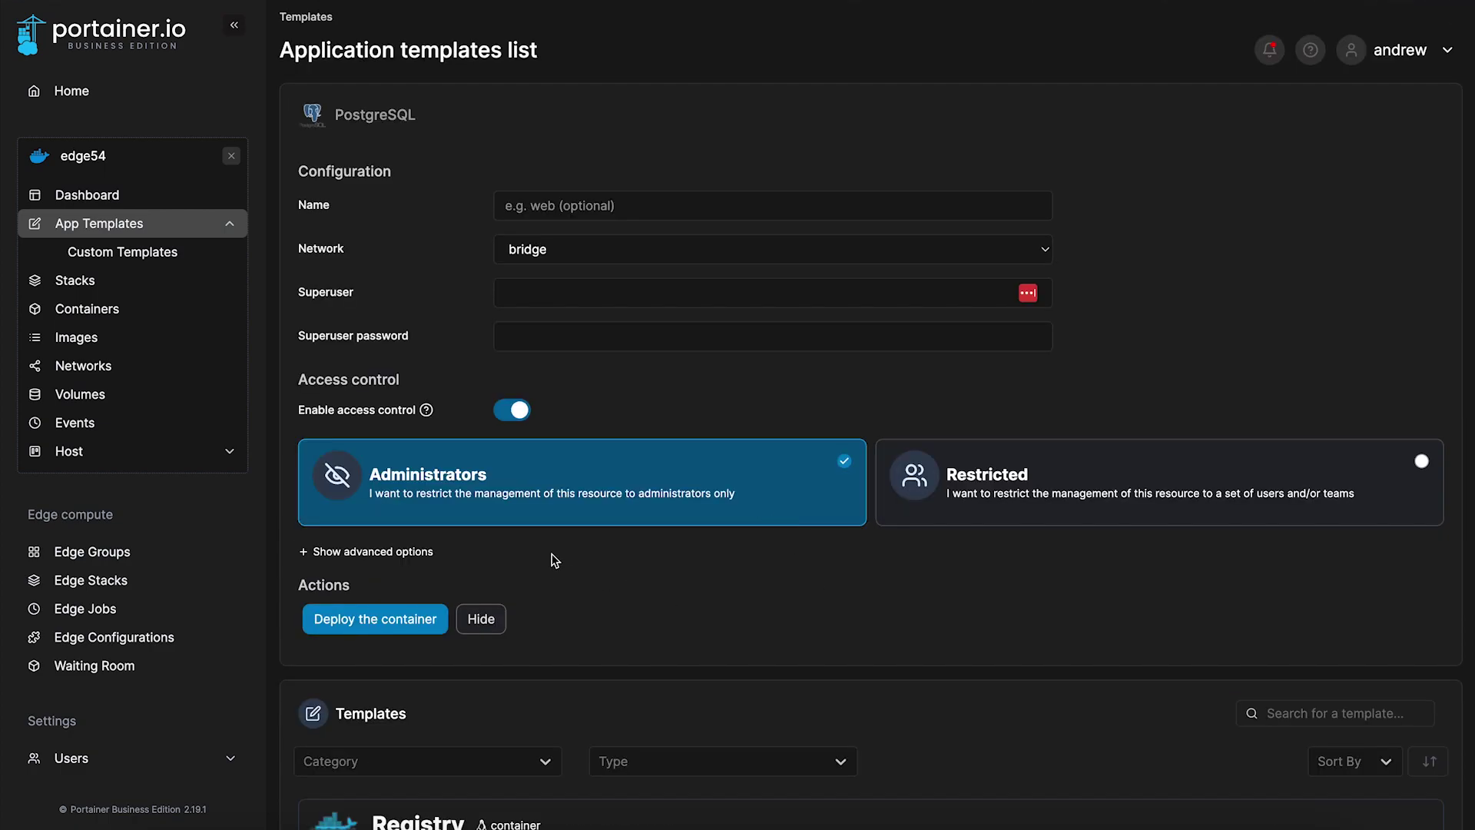
Inspect the Name, Superuser and Superuser password fields of the PostgreSQL template.
left_click(635, 205)
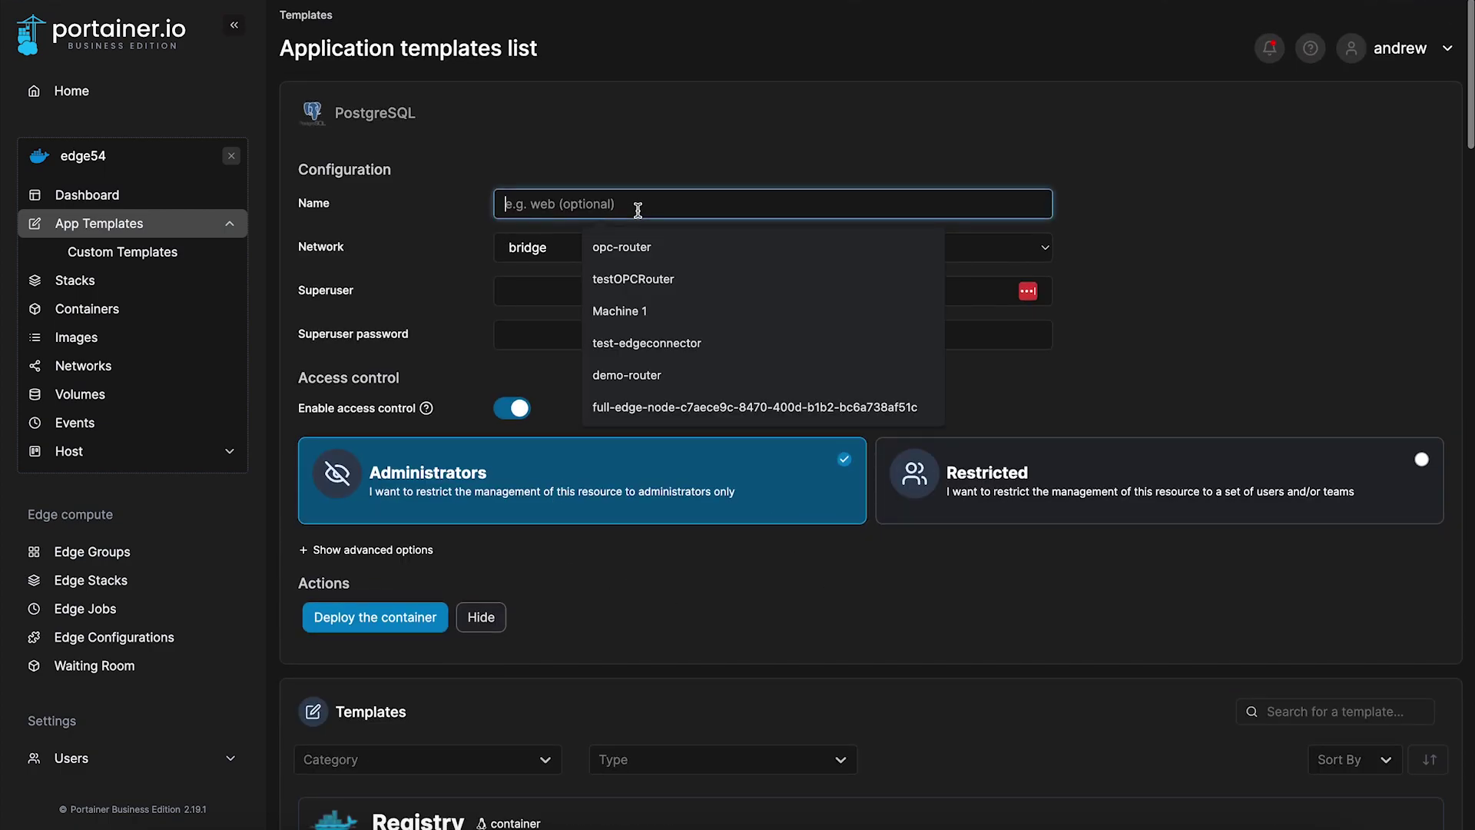
left_click(544, 290)
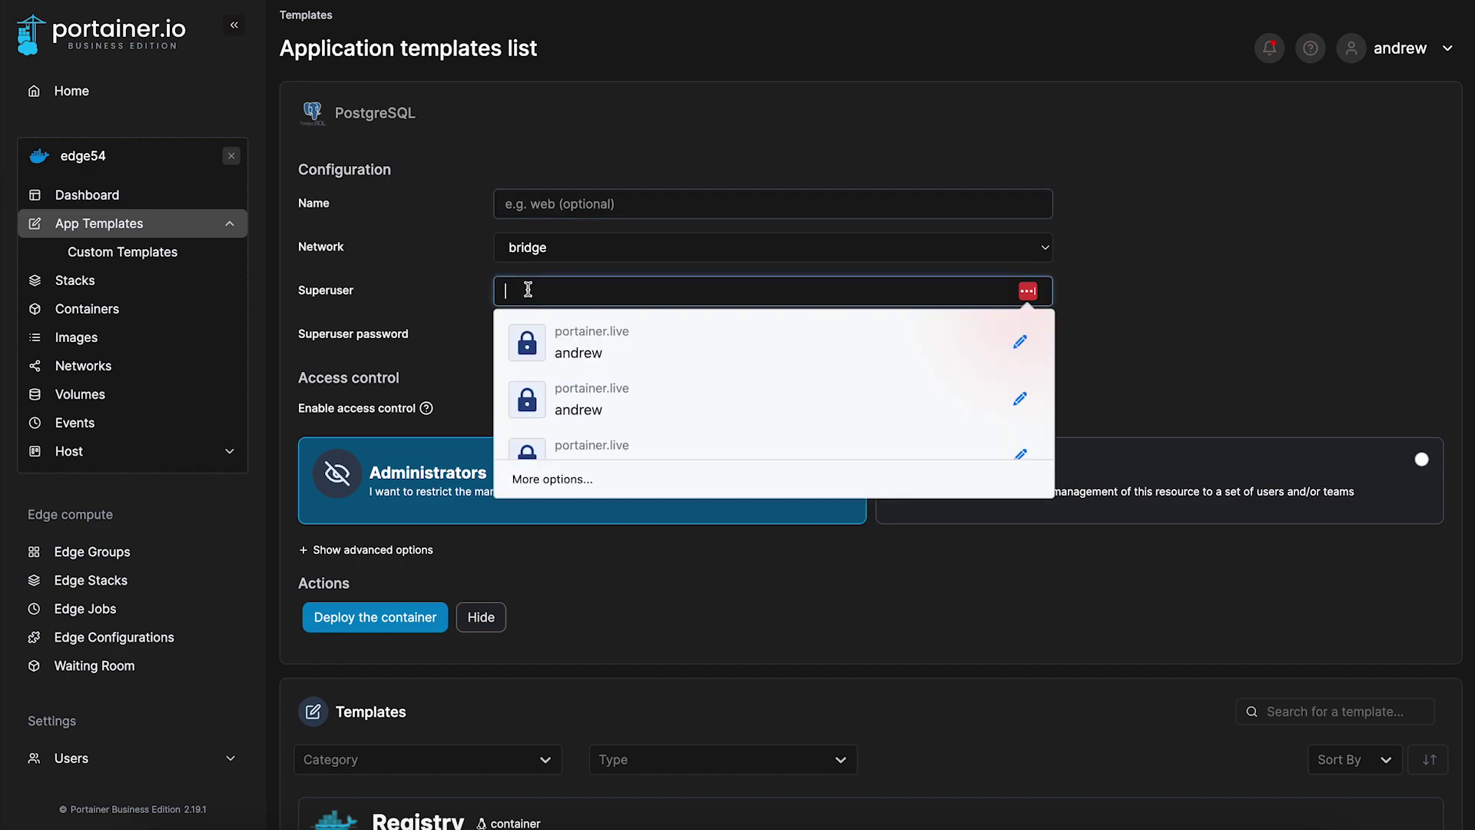
left_click(397, 334)
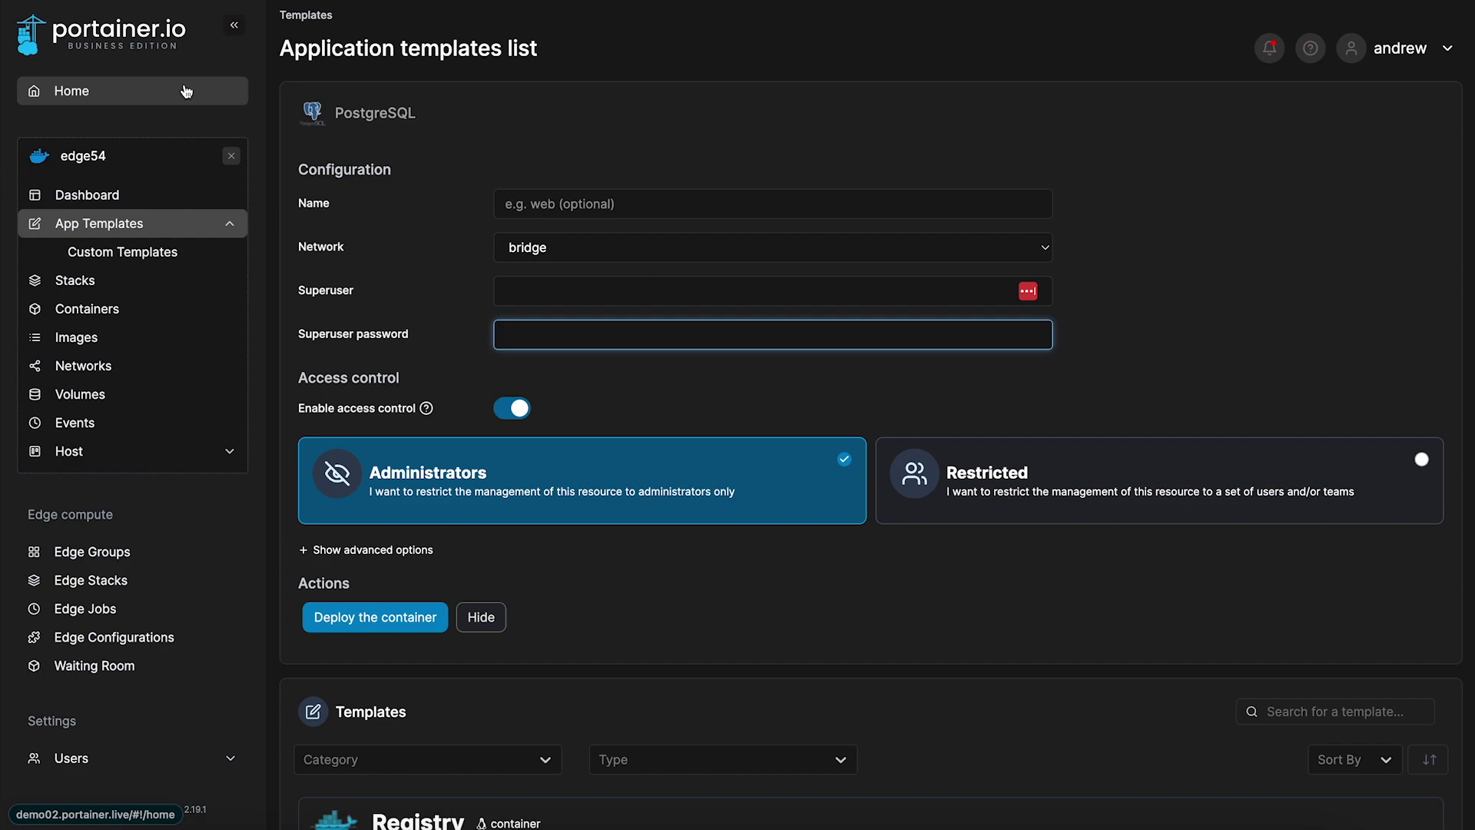
Start a new Edge stack of the Compose deployment type with Repository as its build method.
left_click(182, 589)
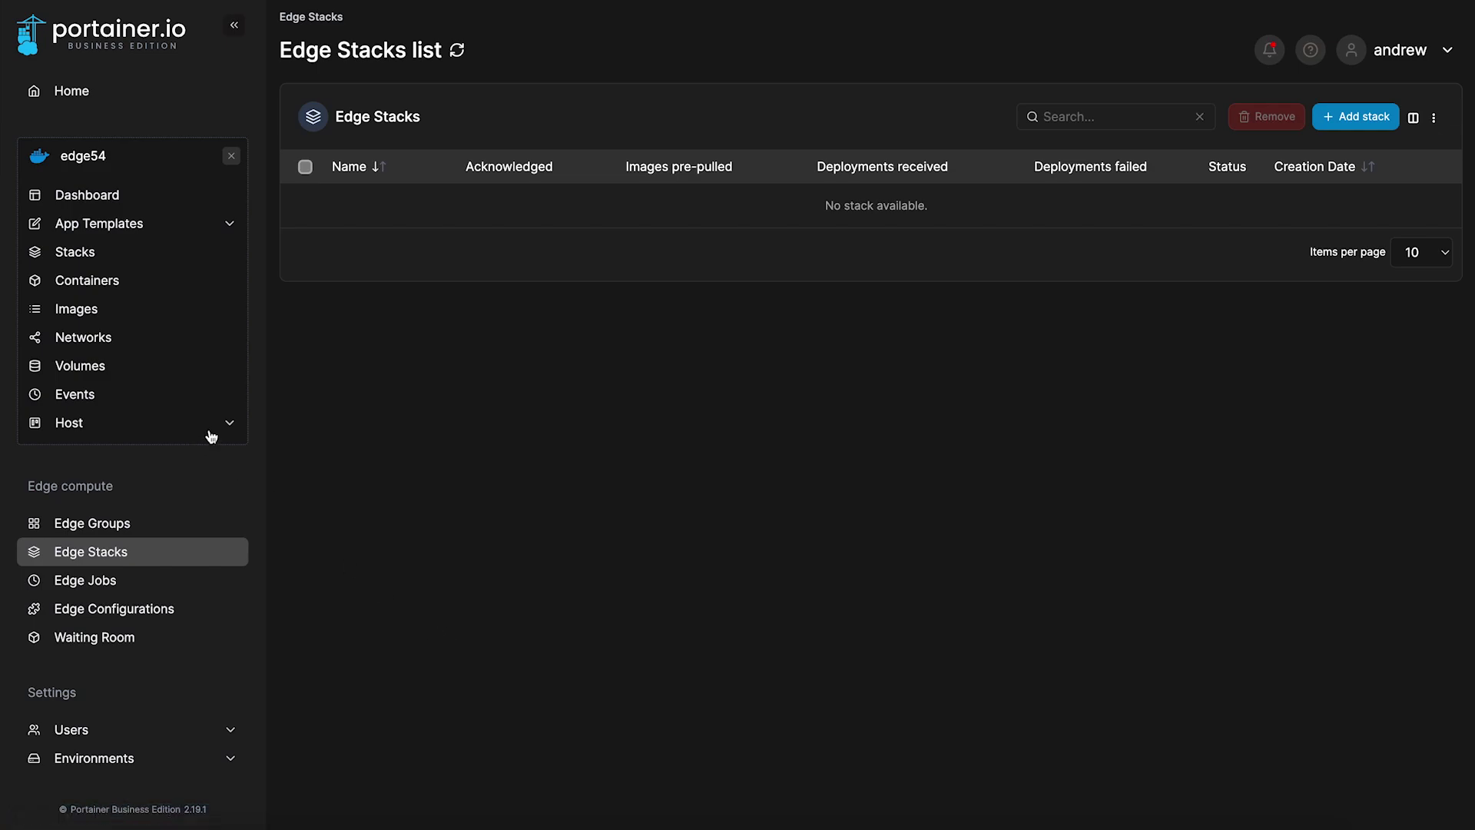
left_click(1358, 126)
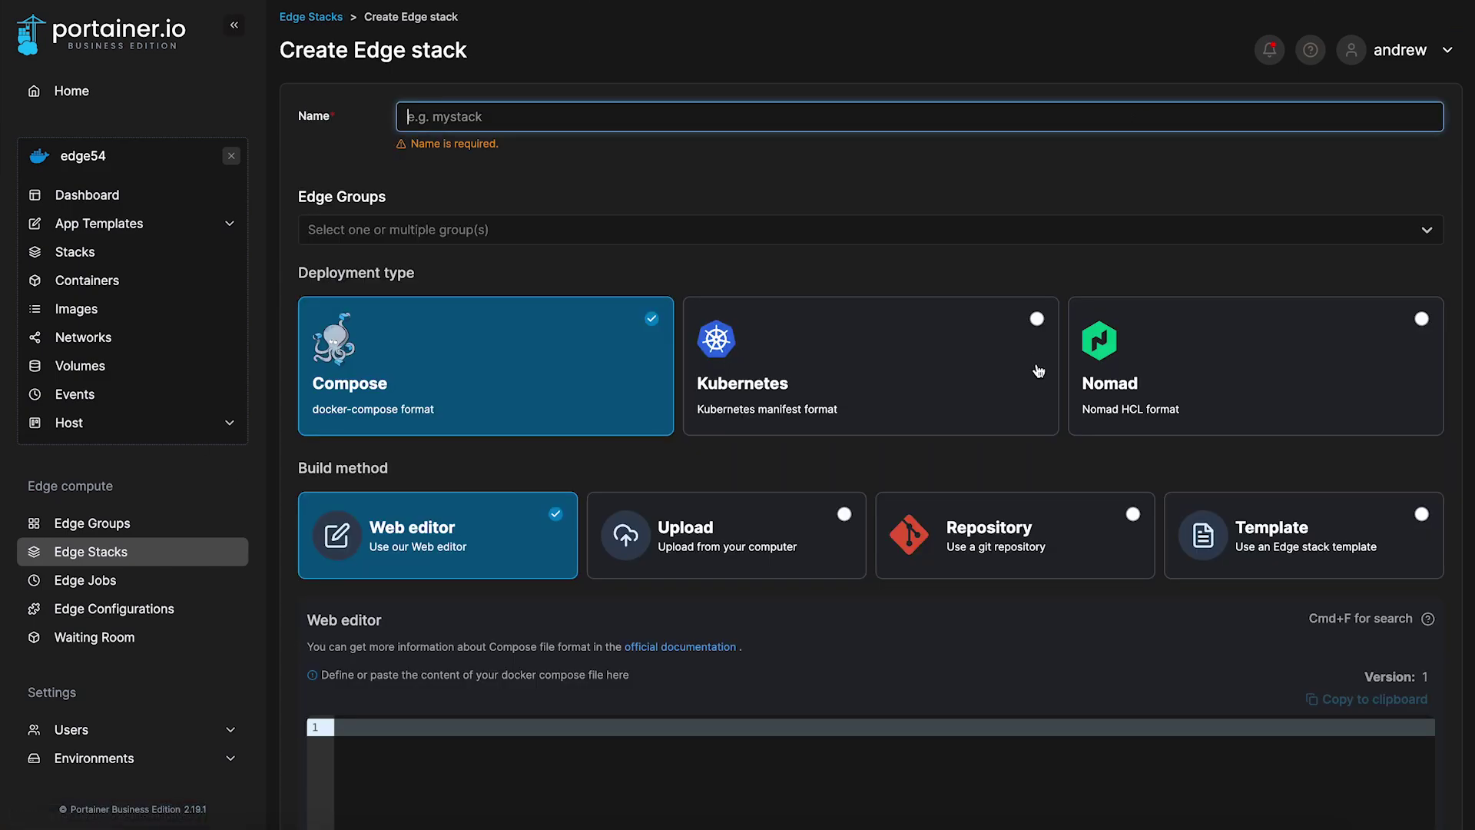
left_click(1033, 525)
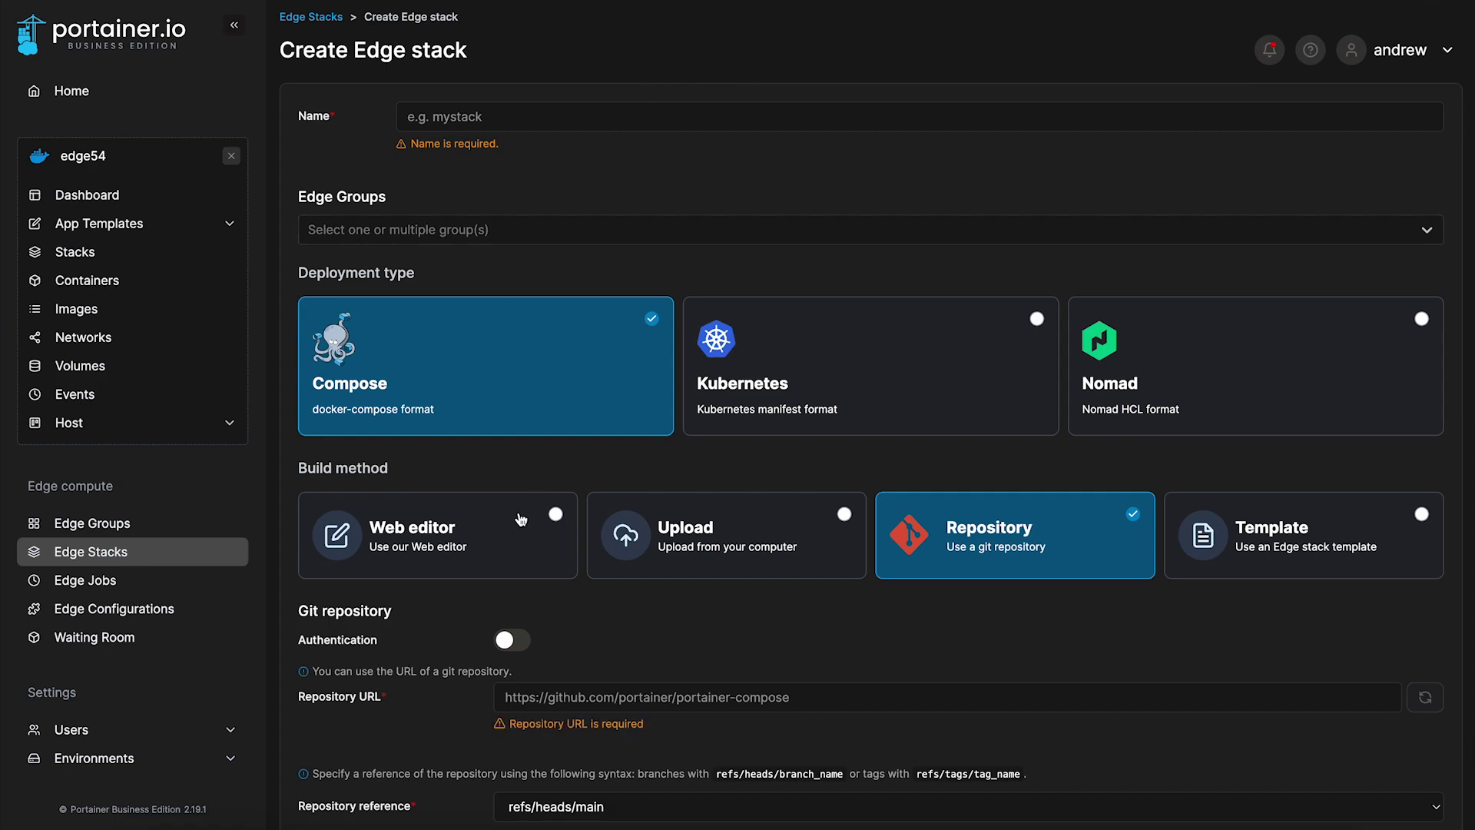
Compare the Web editor and Upload build methods of the Edge stack, and switch back to Repository.
left_click(520, 520)
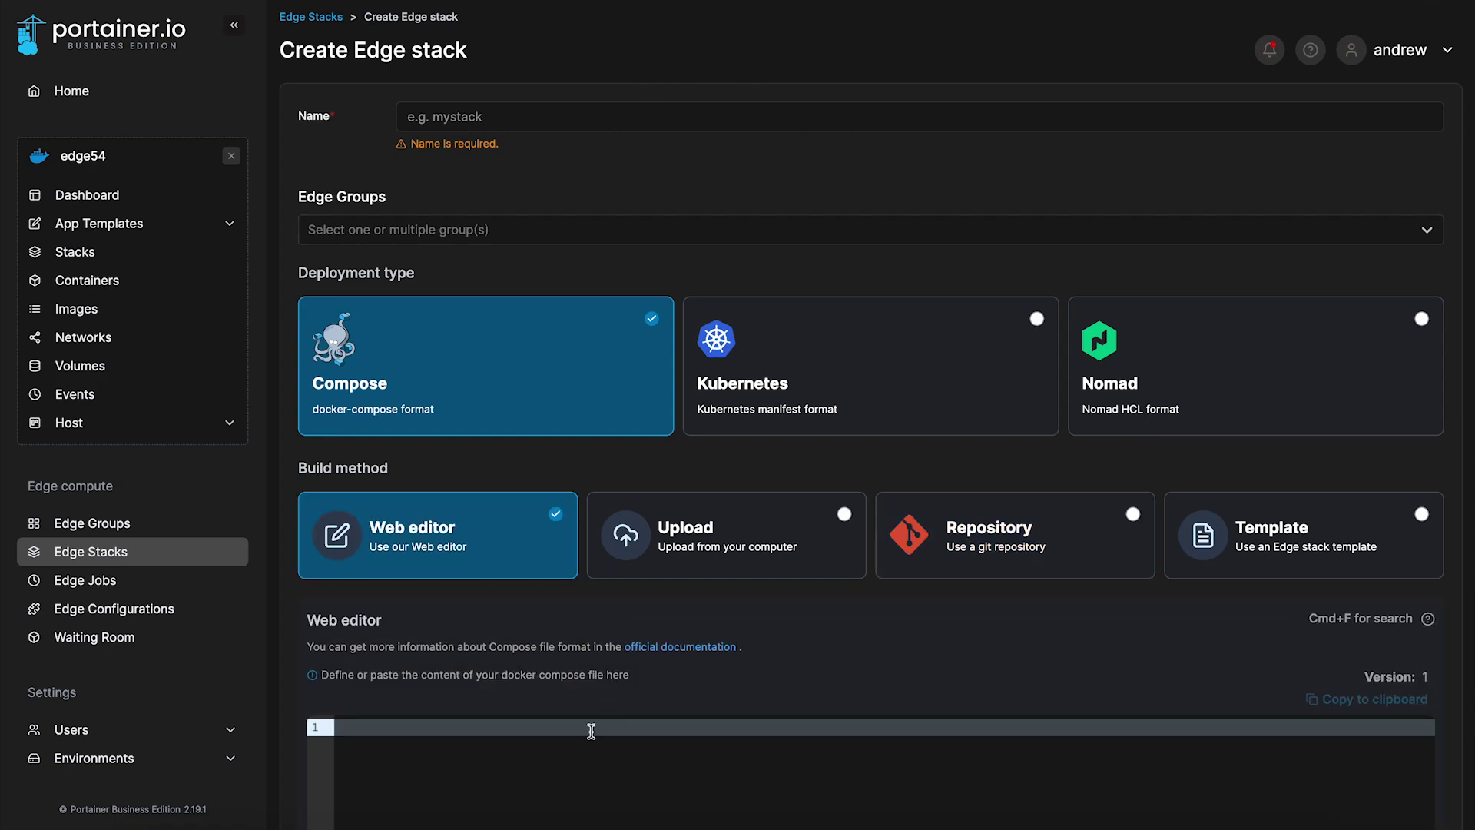
scroll(566, 765, "down", 1)
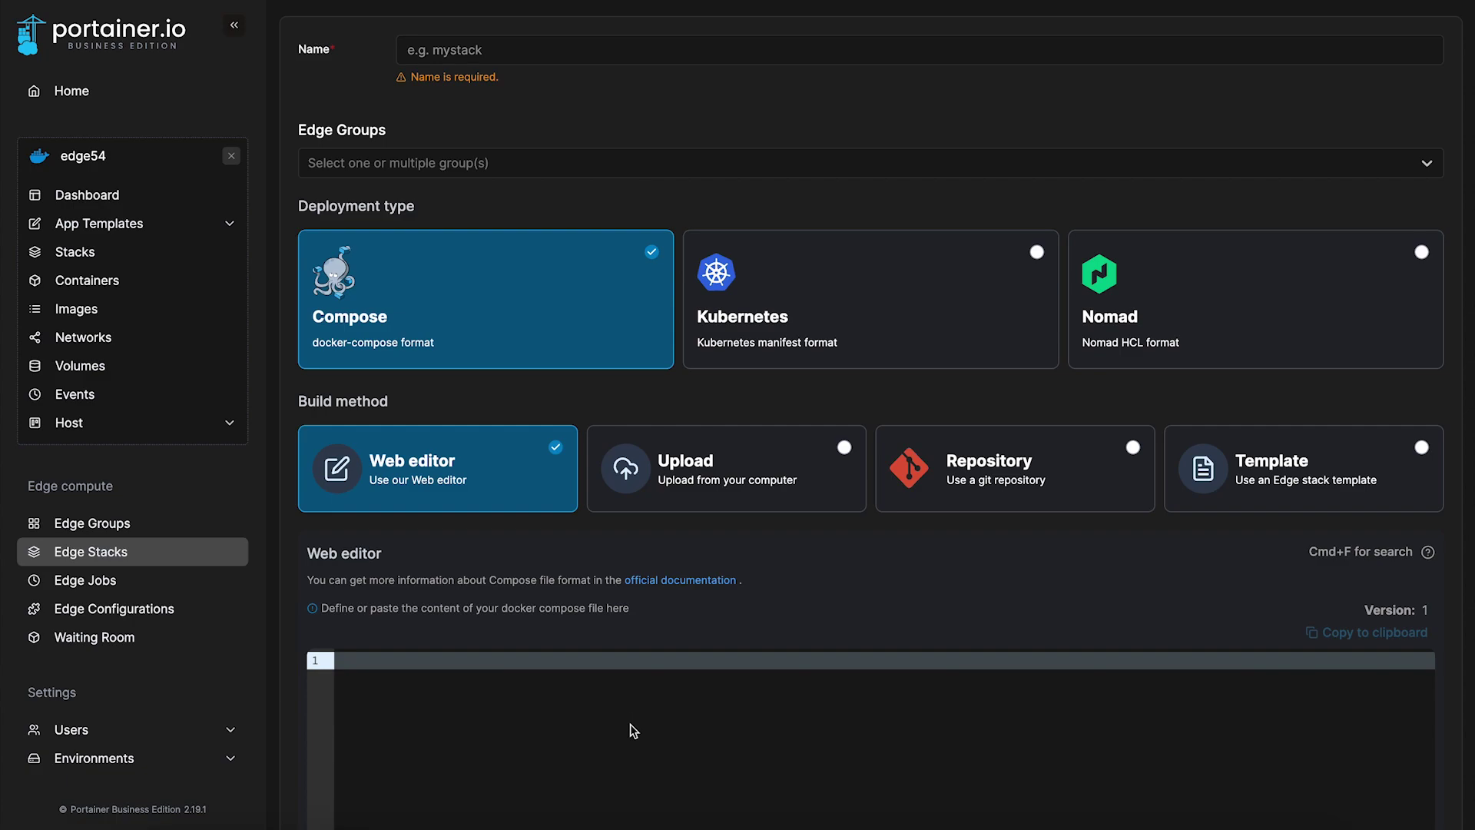
left_click(730, 492)
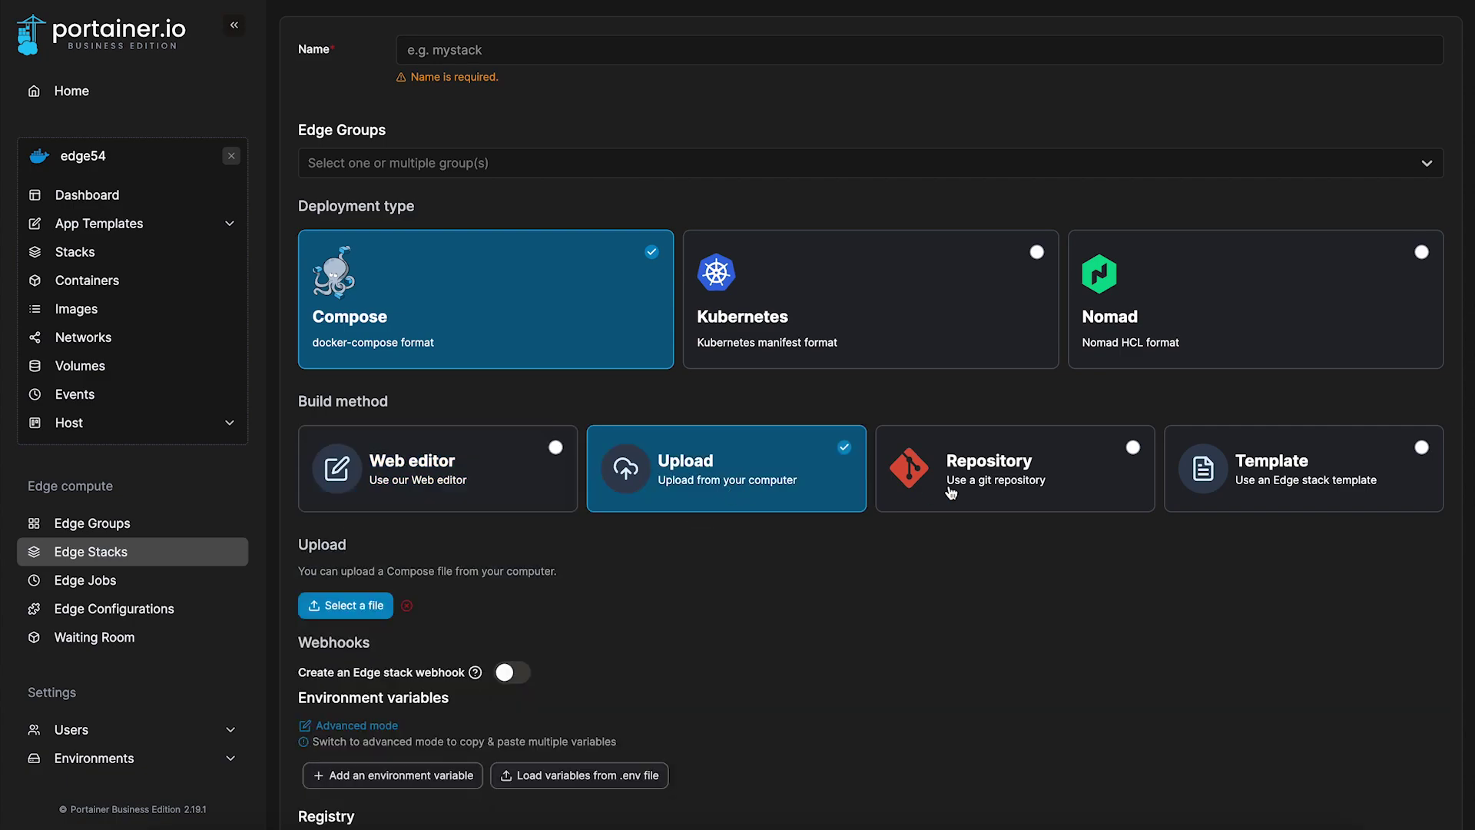
left_click(1018, 499)
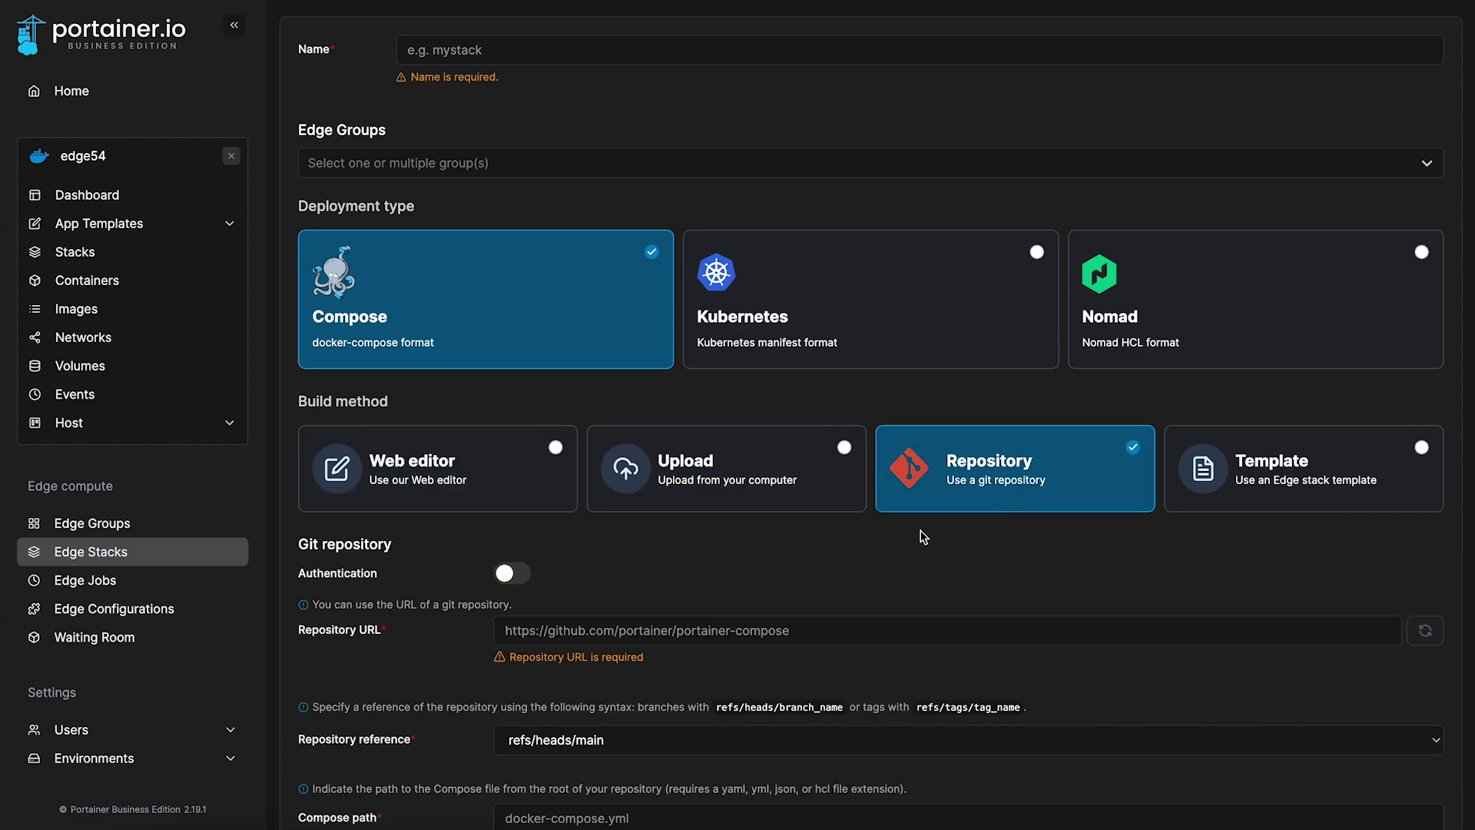
Open the opc-router-demo Git repository to view its files on the main branch.
mouse_move(151, 127)
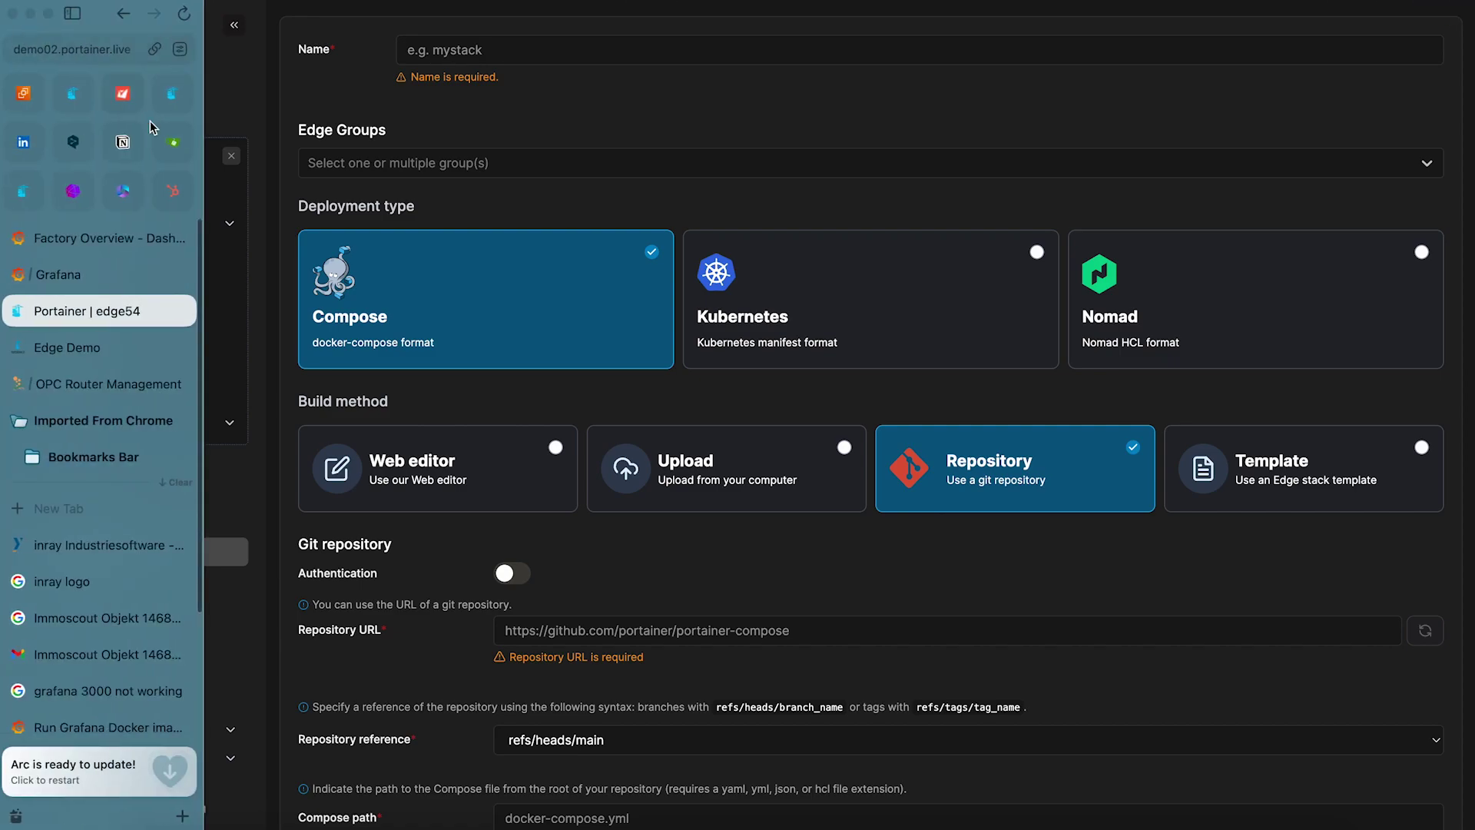
left_click(172, 142)
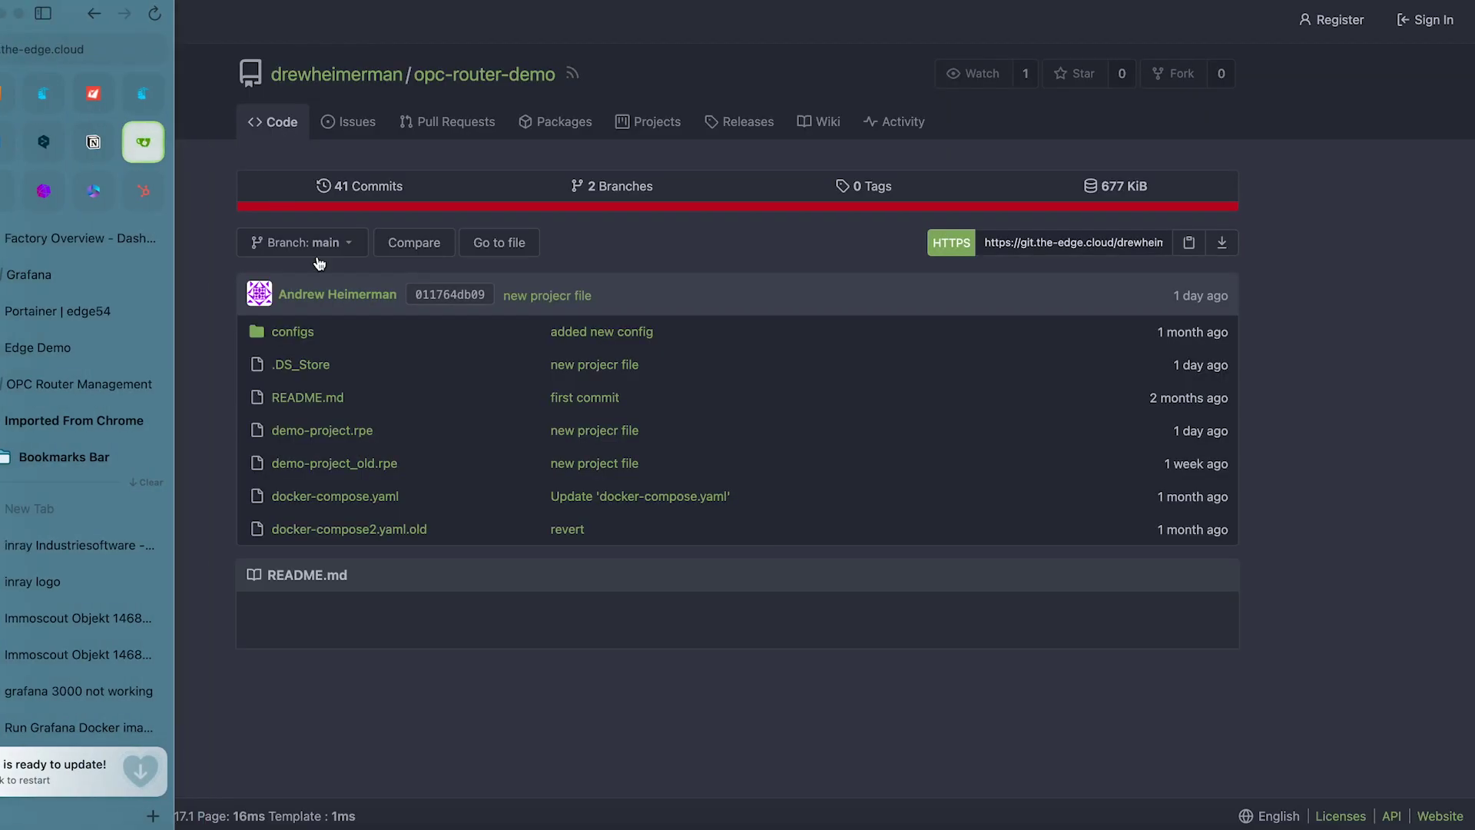
mouse_move(149, 54)
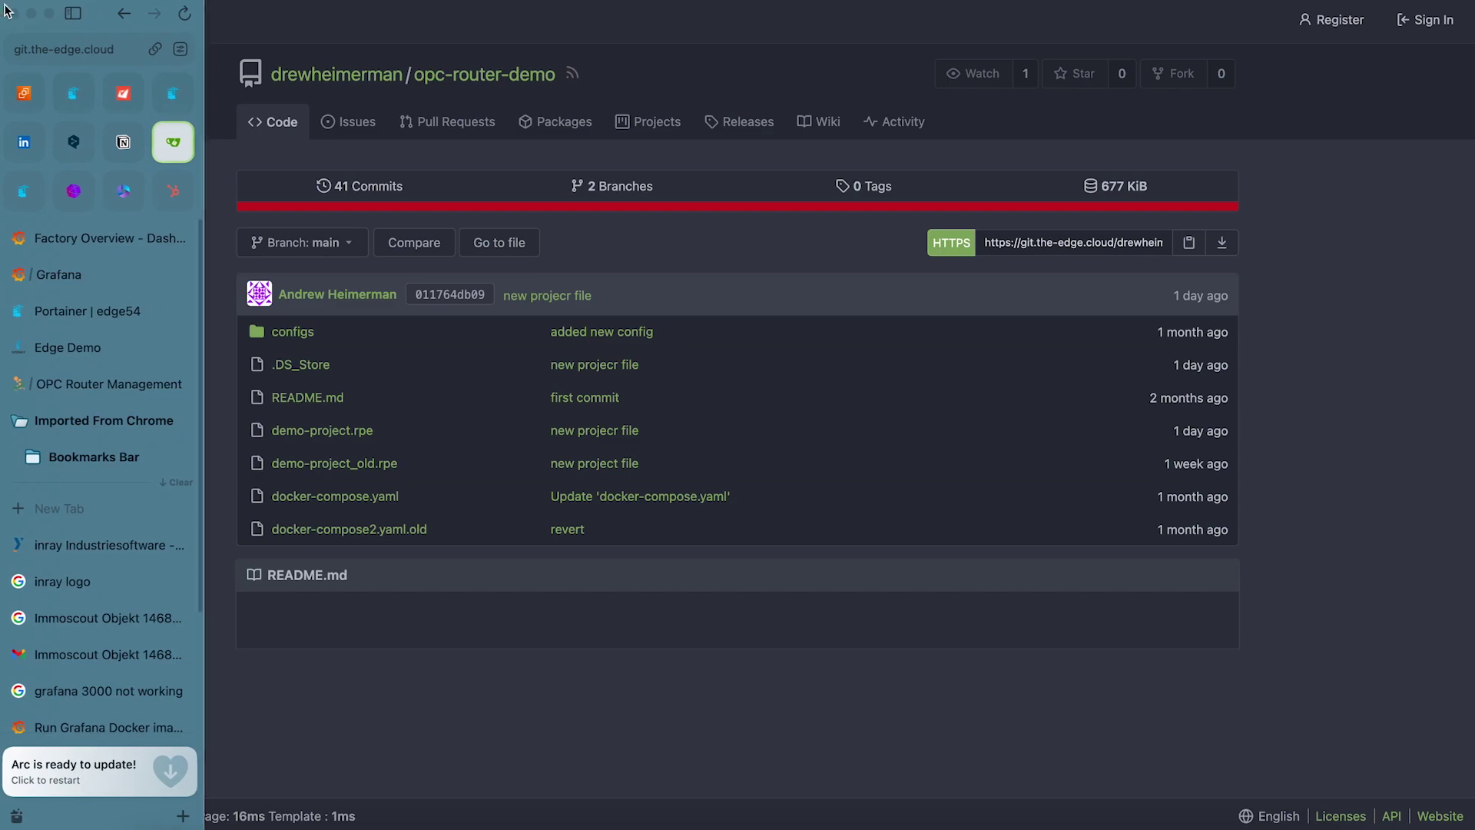
Copy the opc-router-demo repository's URL and review the per-device YAML files in the configs folder of the large-scale branch.
left_click(154, 49)
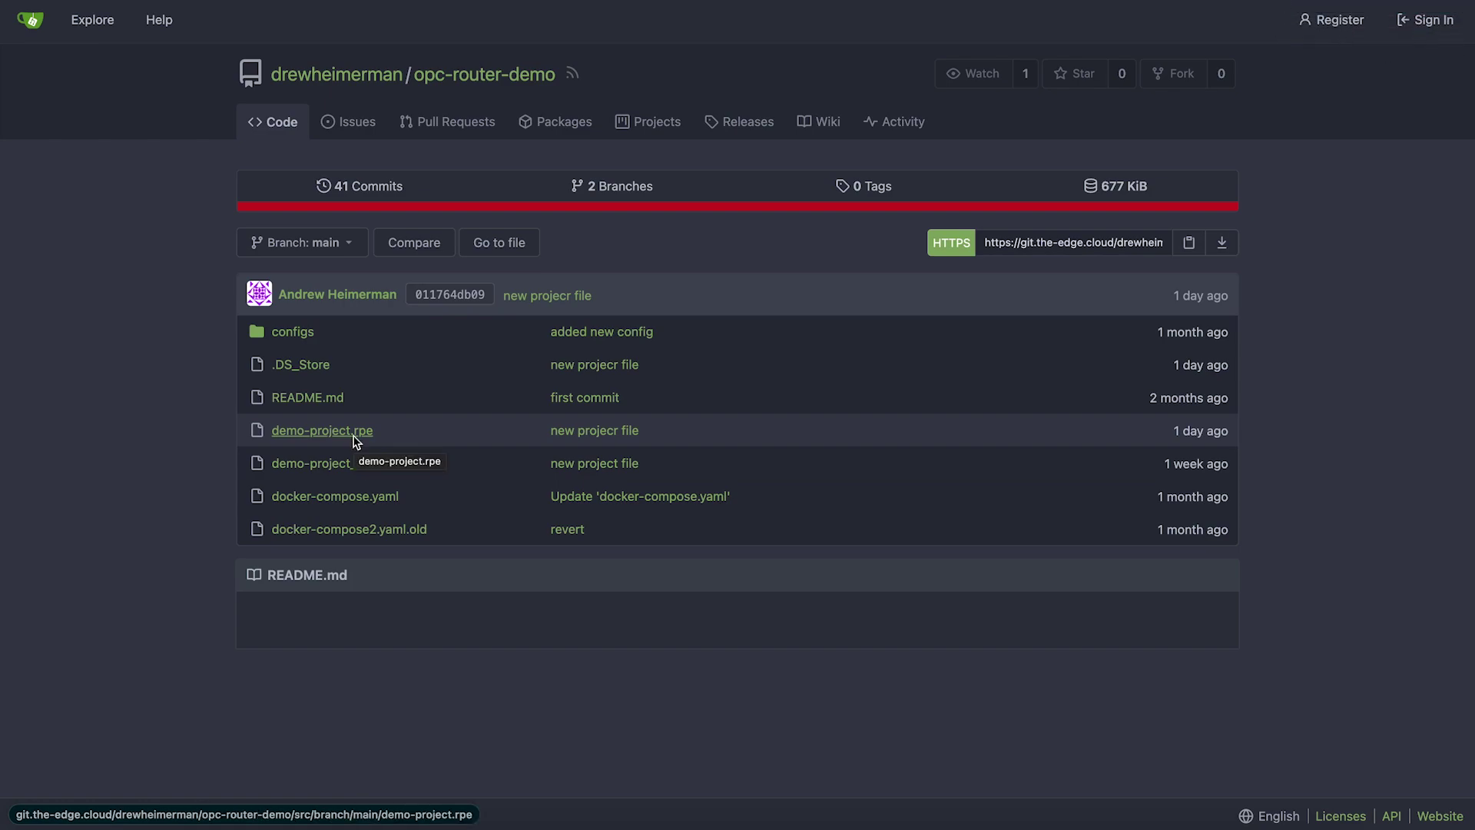
left_click(293, 333)
left_click(322, 248)
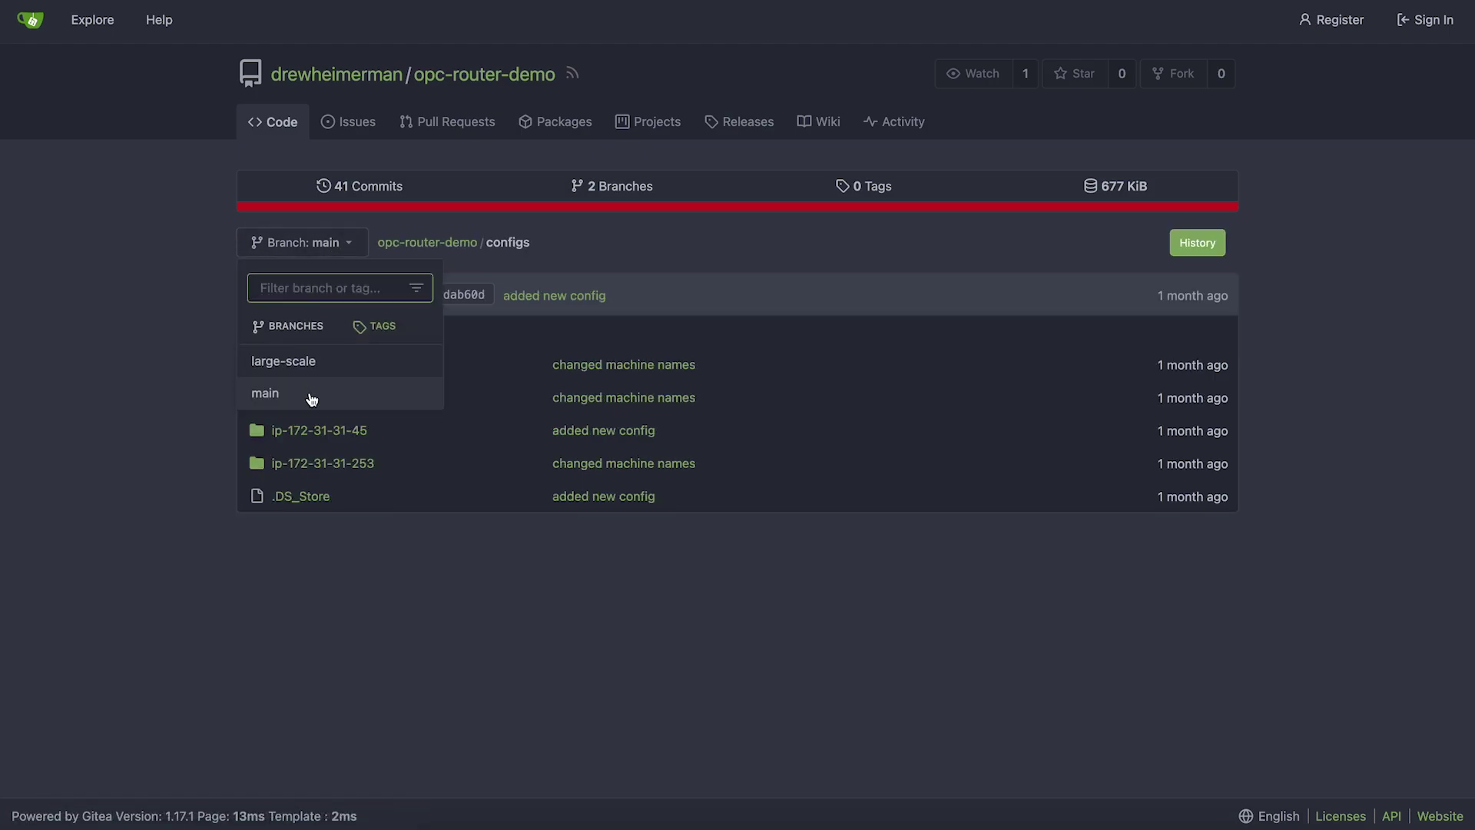
left_click(319, 360)
scroll(187, 530, "down", 10)
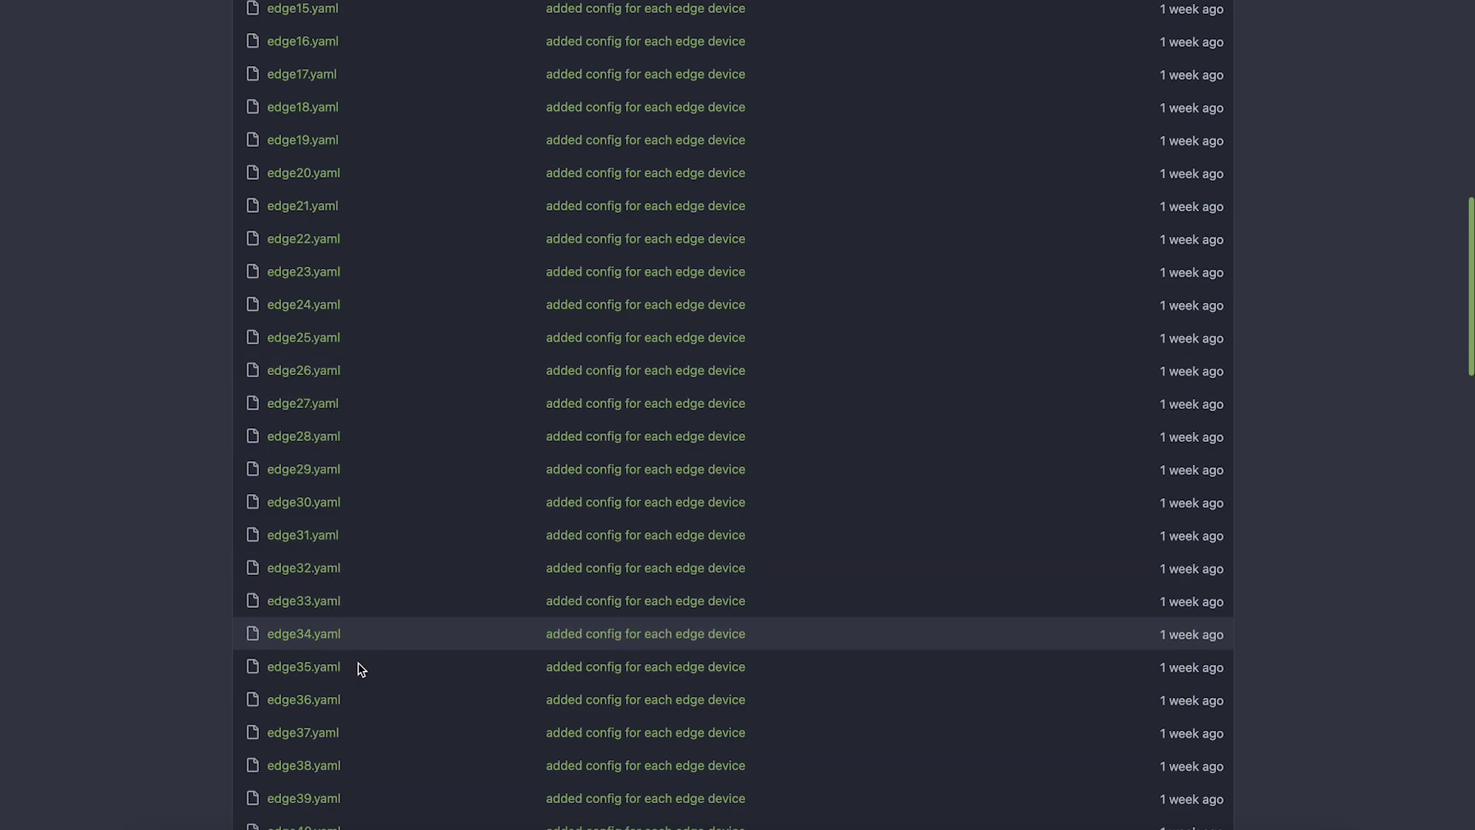
scroll(362, 690, "down", 5)
scroll(365, 691, "up", 15)
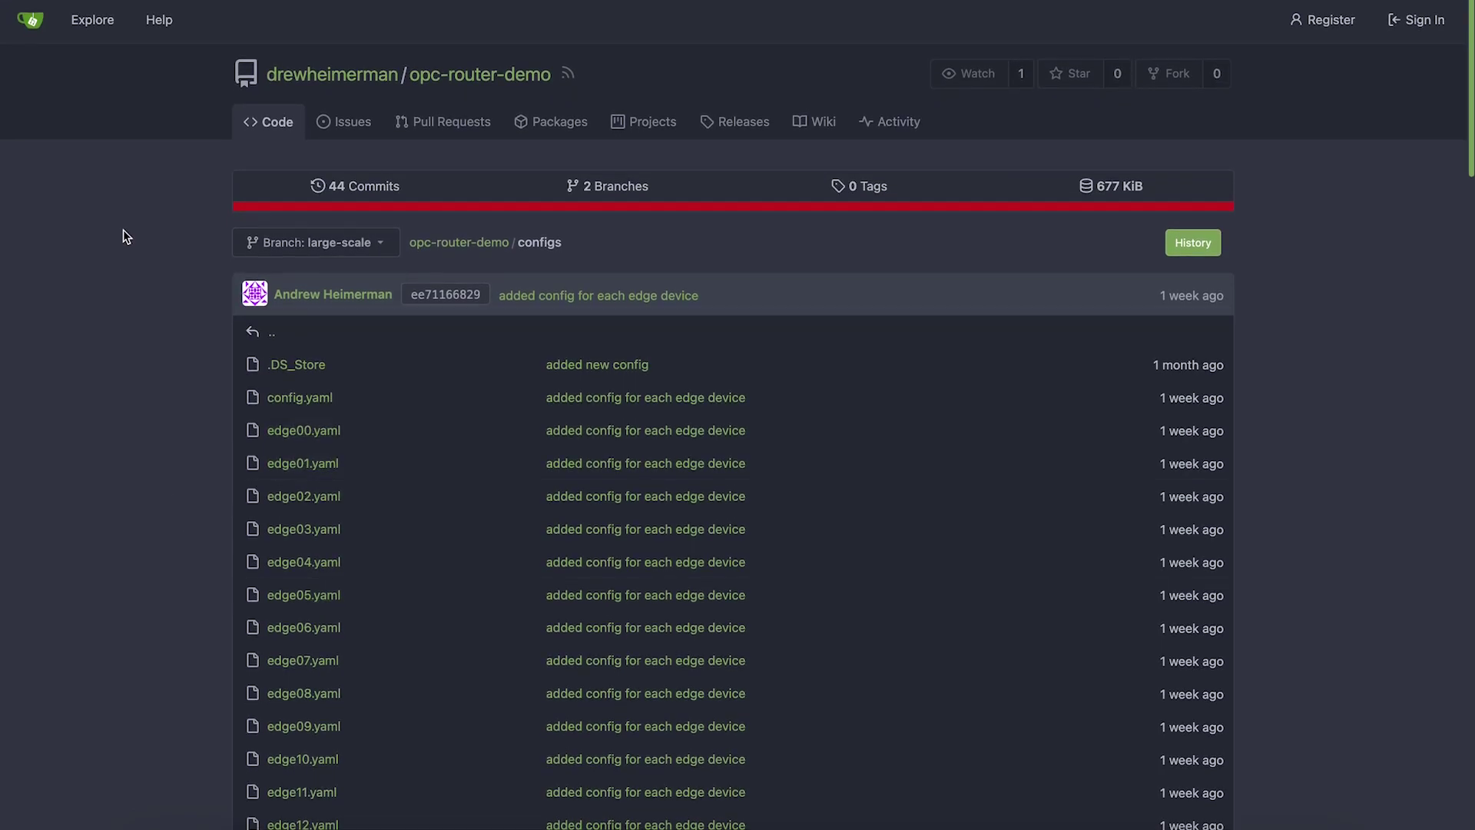
Return to Portainer and paste the copied opc-router-demo address as the Edge stack's repository URL.
mouse_move(3, 9)
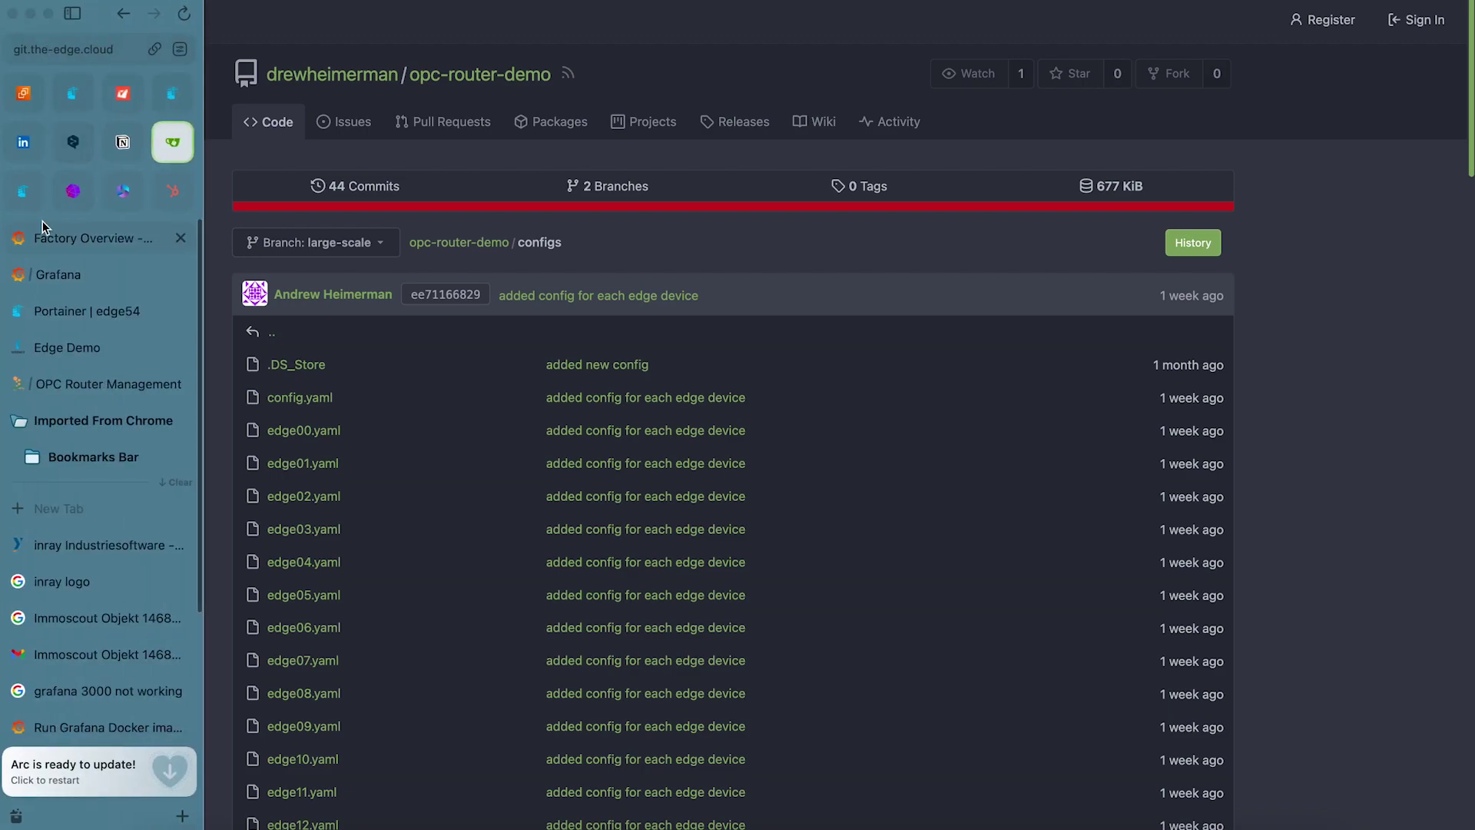
left_click(108, 315)
left_click(725, 638)
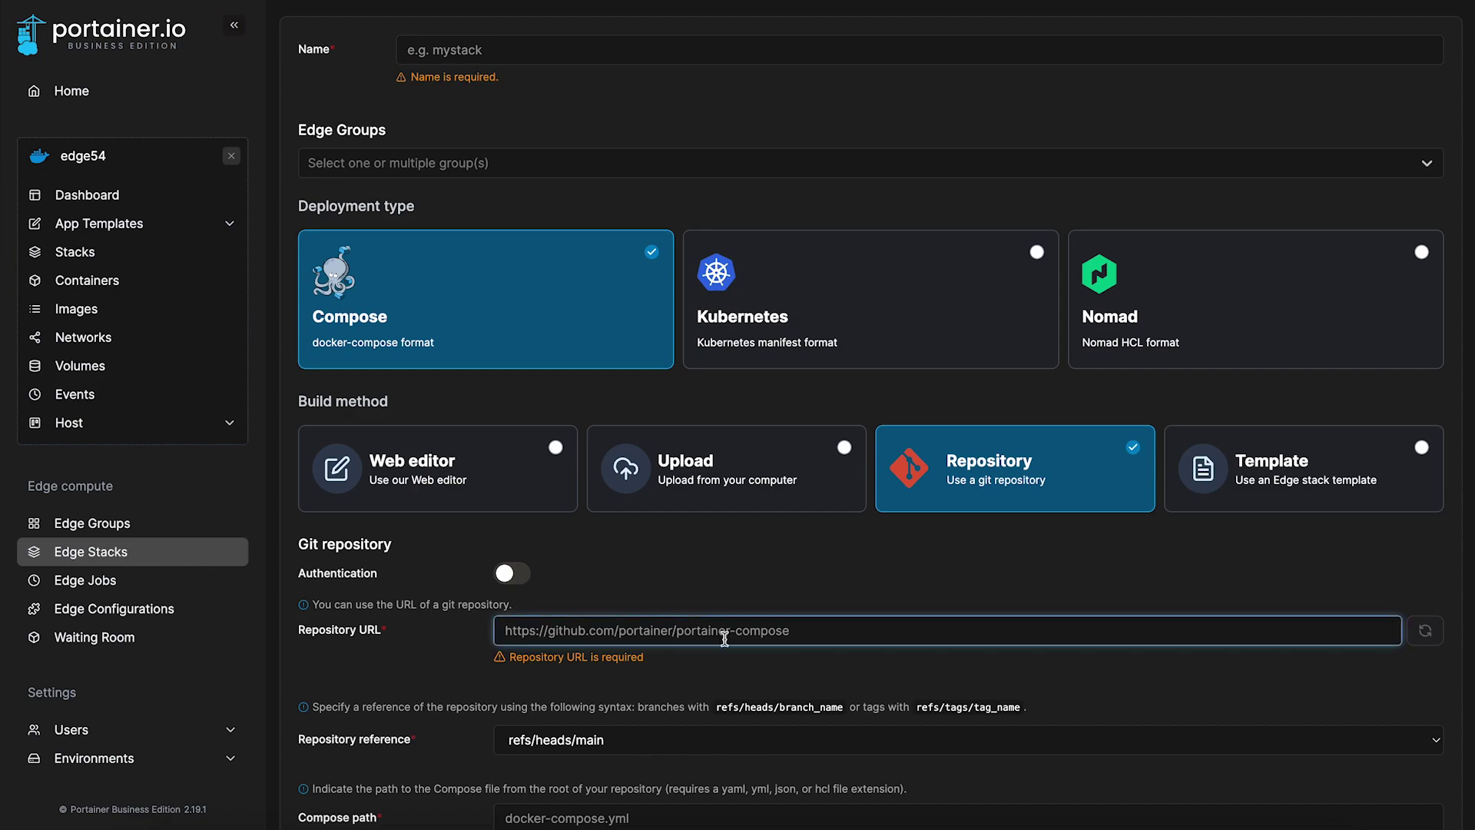
key("ctrl+v")
Name the Edge stack opc-router-edge and assign it to the edge group edge-group-inray.
scroll(860, 660, "down", 1)
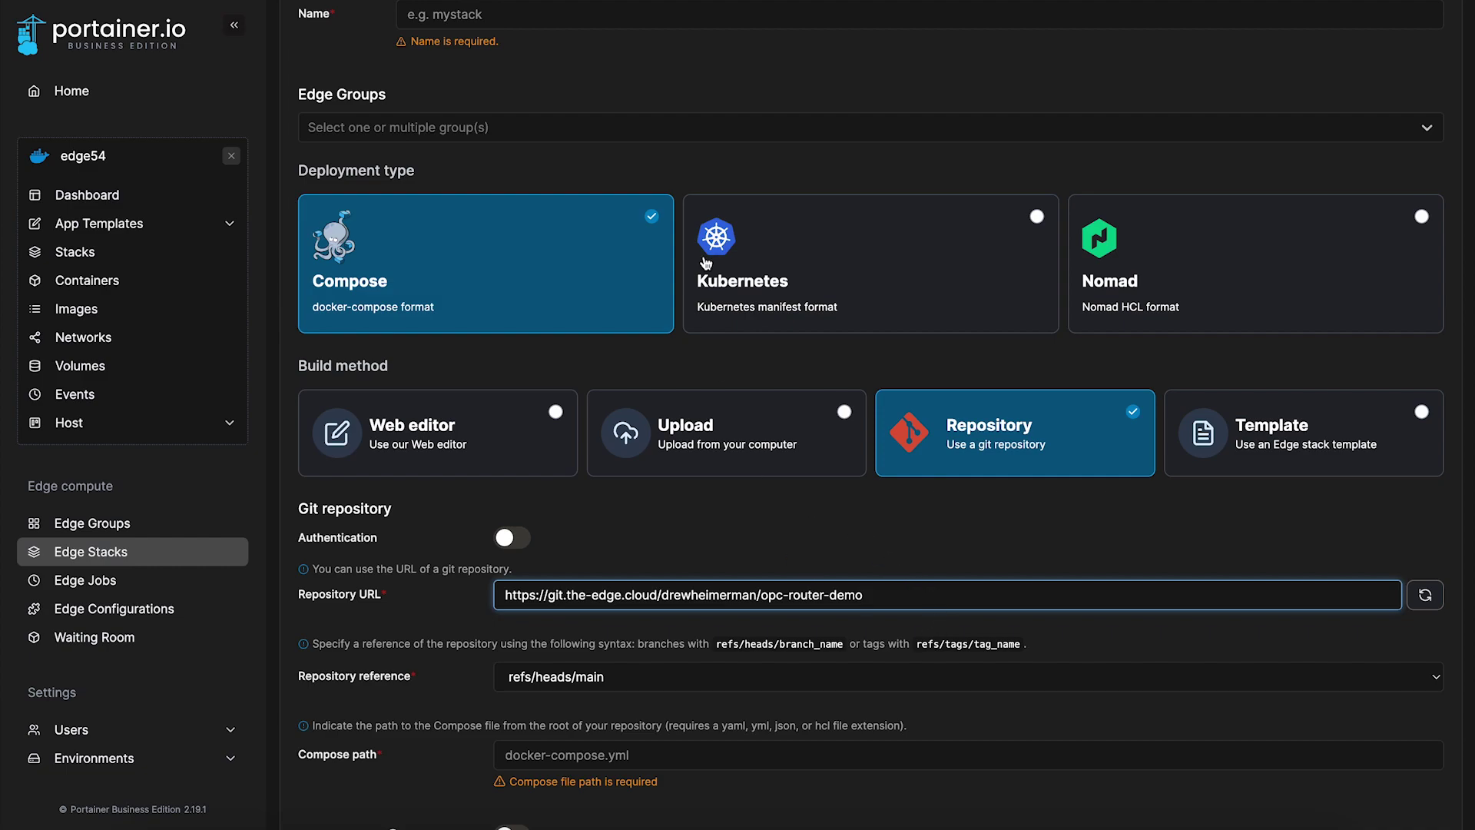
left_click(741, 14)
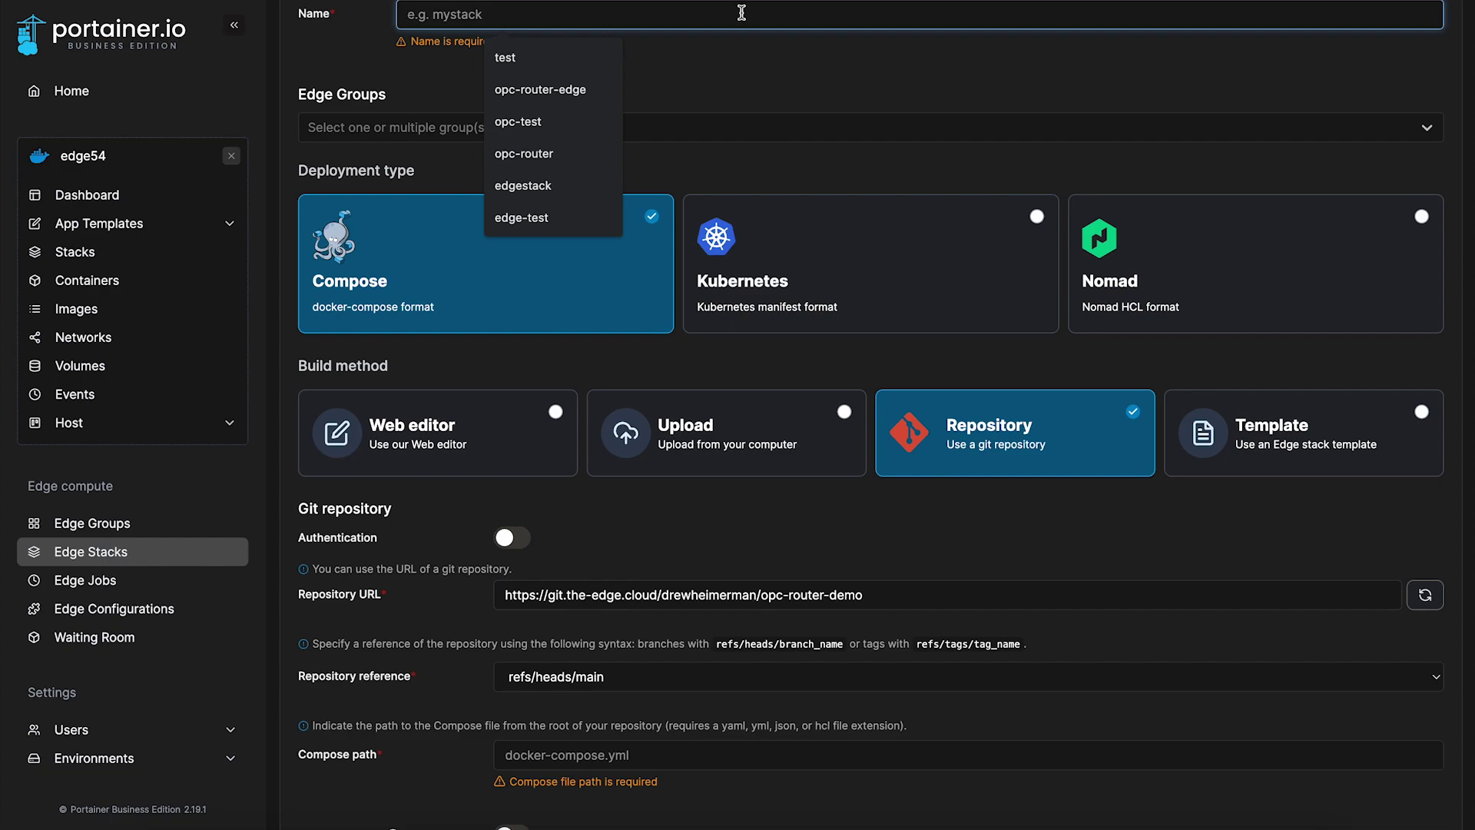
type("opc-")
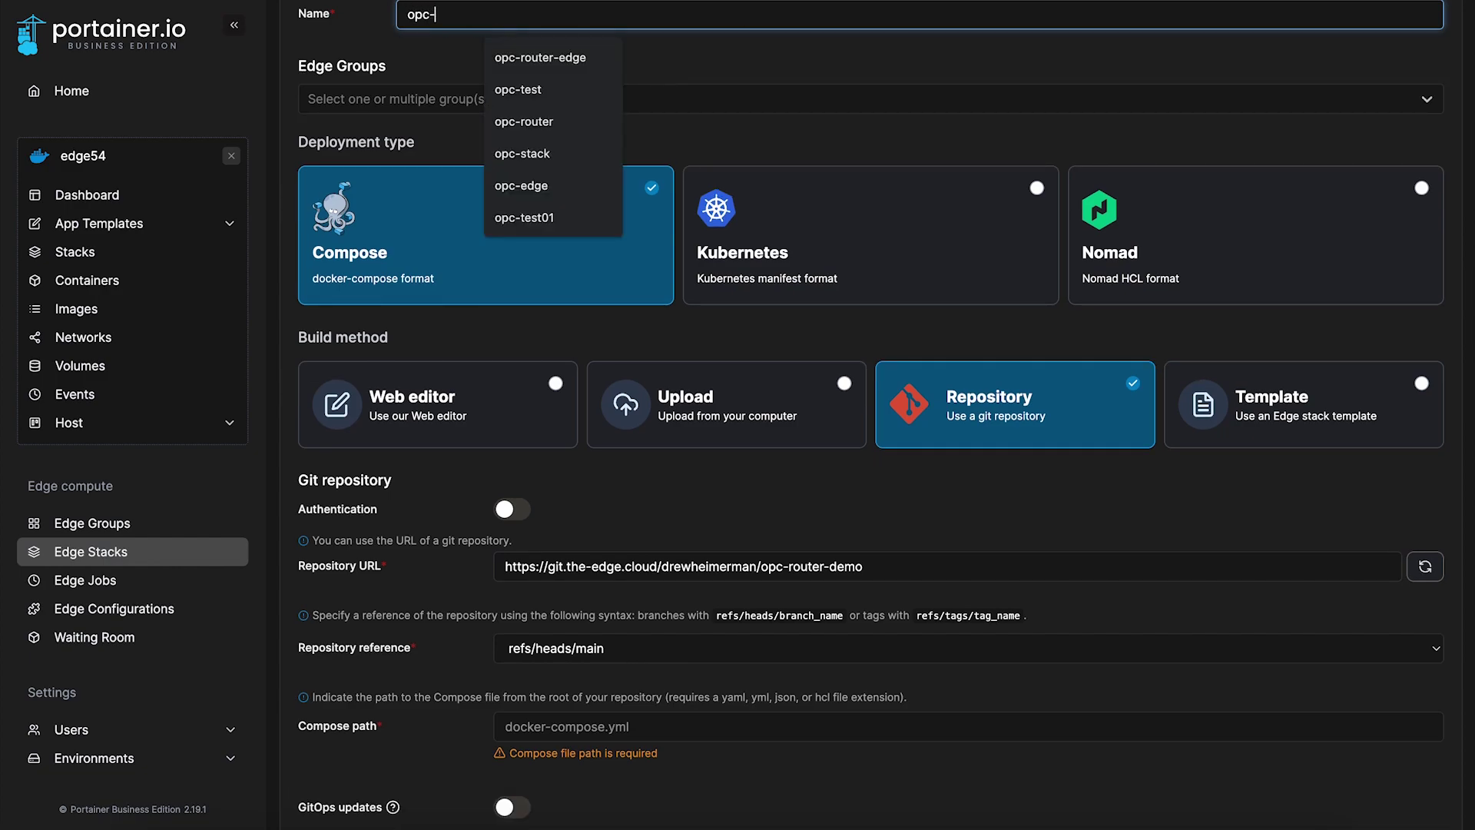
type("router-edge")
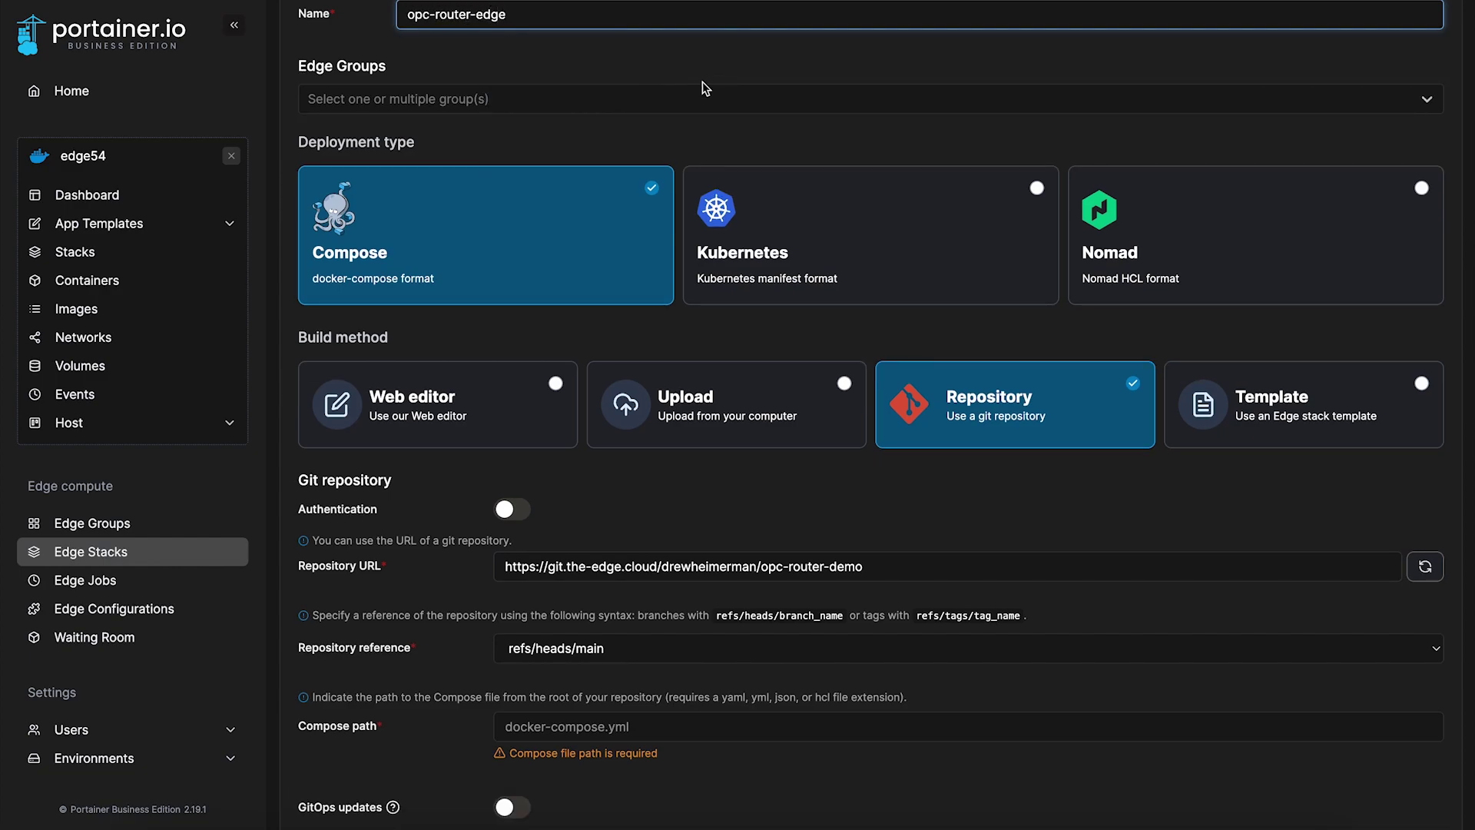
left_click(699, 99)
left_click(666, 146)
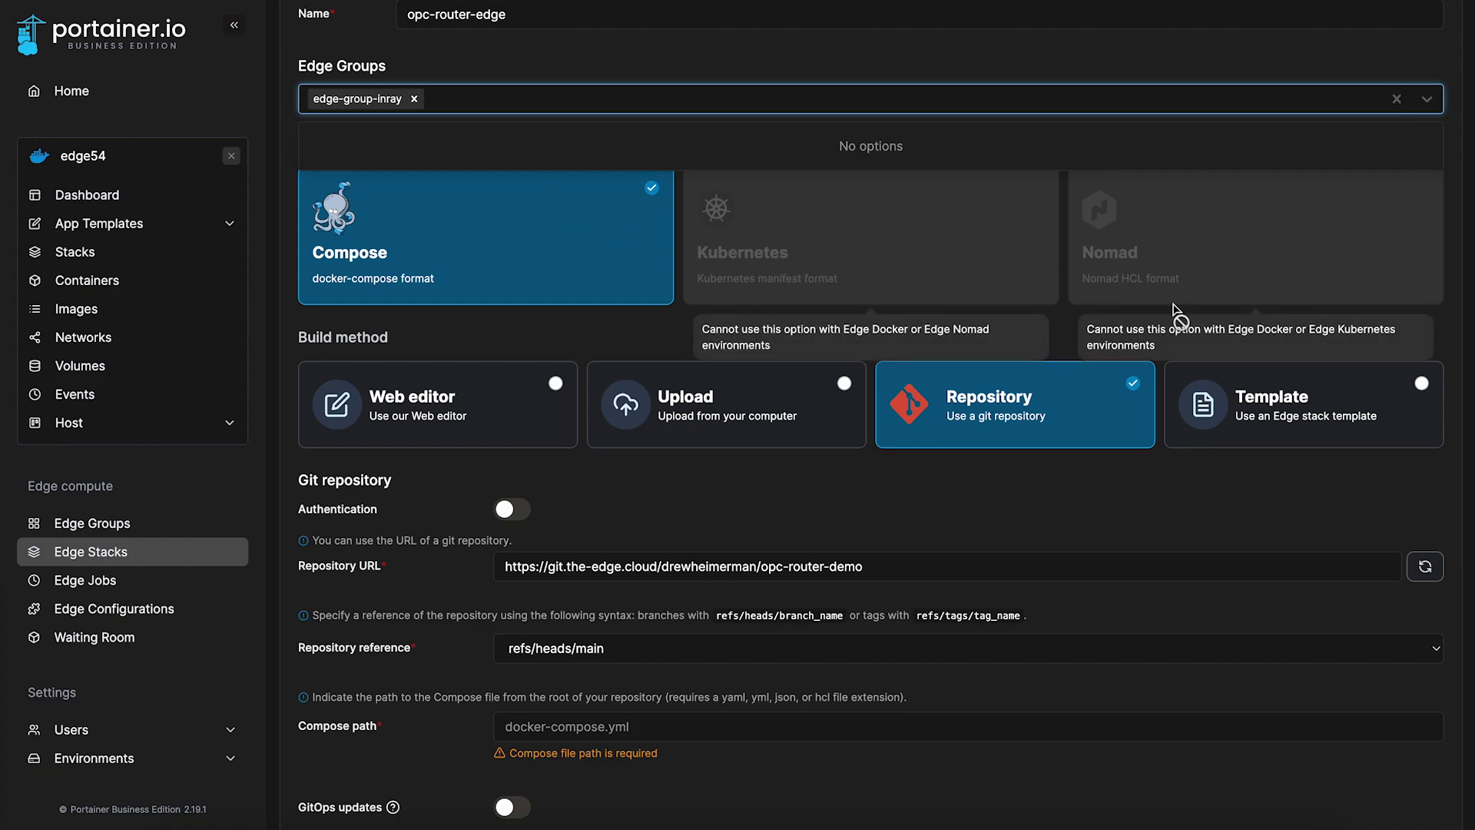
Set the stack's repository reference to refs/heads/large-scale and its Compose path to docker-compose.yaml.
scroll(874, 540, "down", 1)
scroll(874, 540, "down", 1)
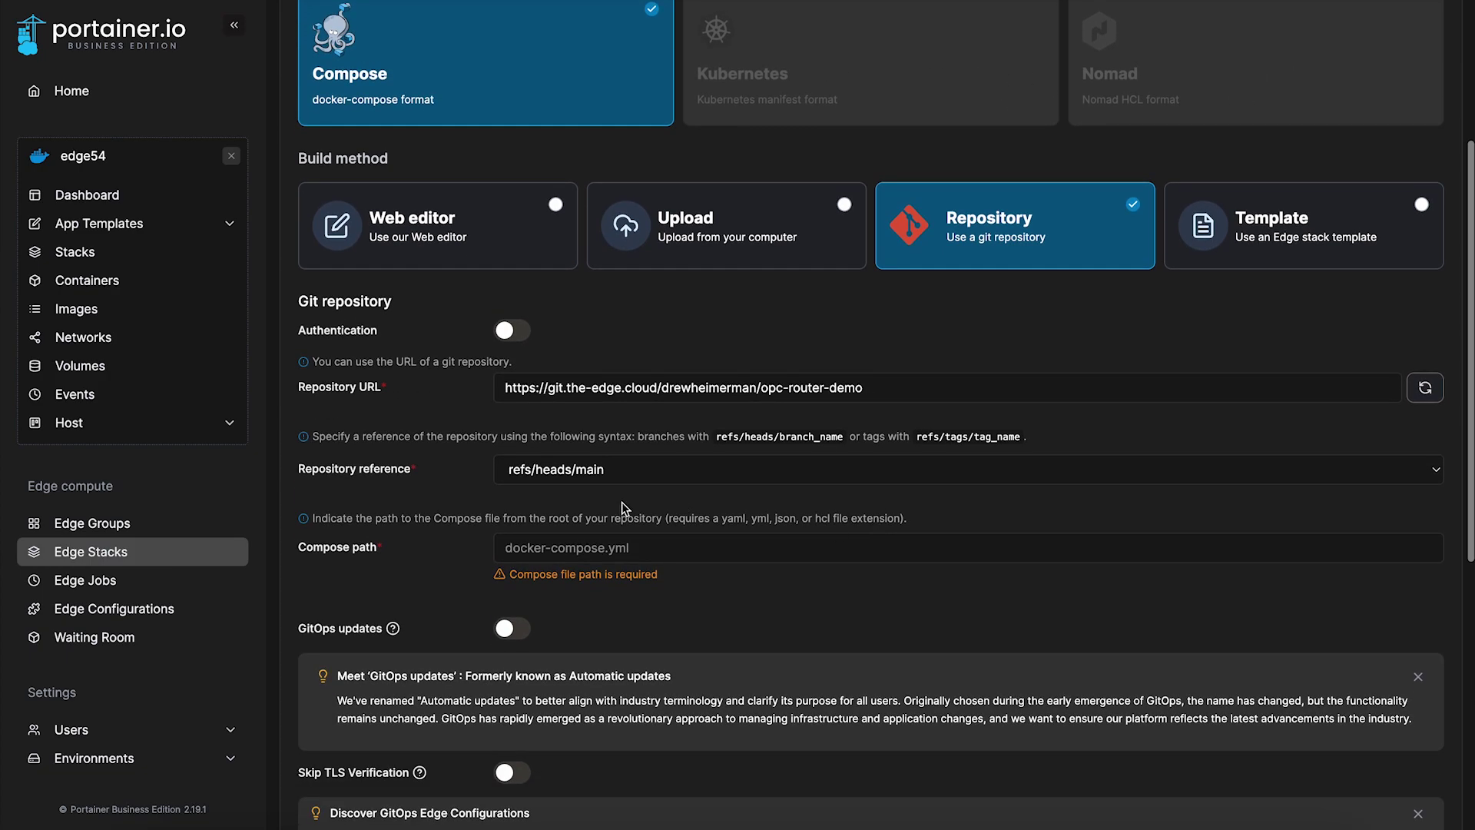
scroll(684, 265, "down", 2)
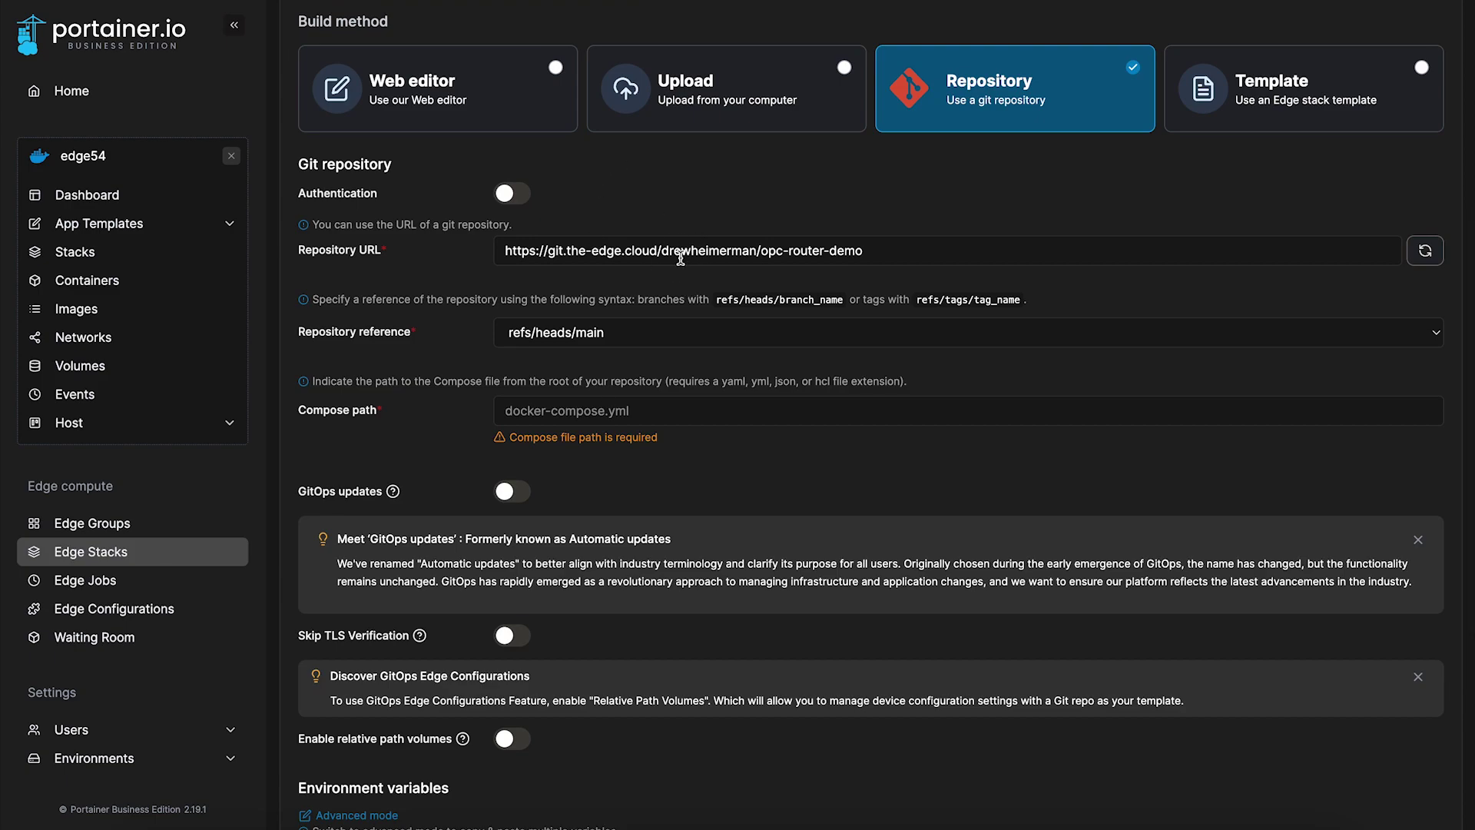
left_click(784, 331)
left_click(768, 357)
left_click(671, 419)
type("doc")
left_click(569, 437)
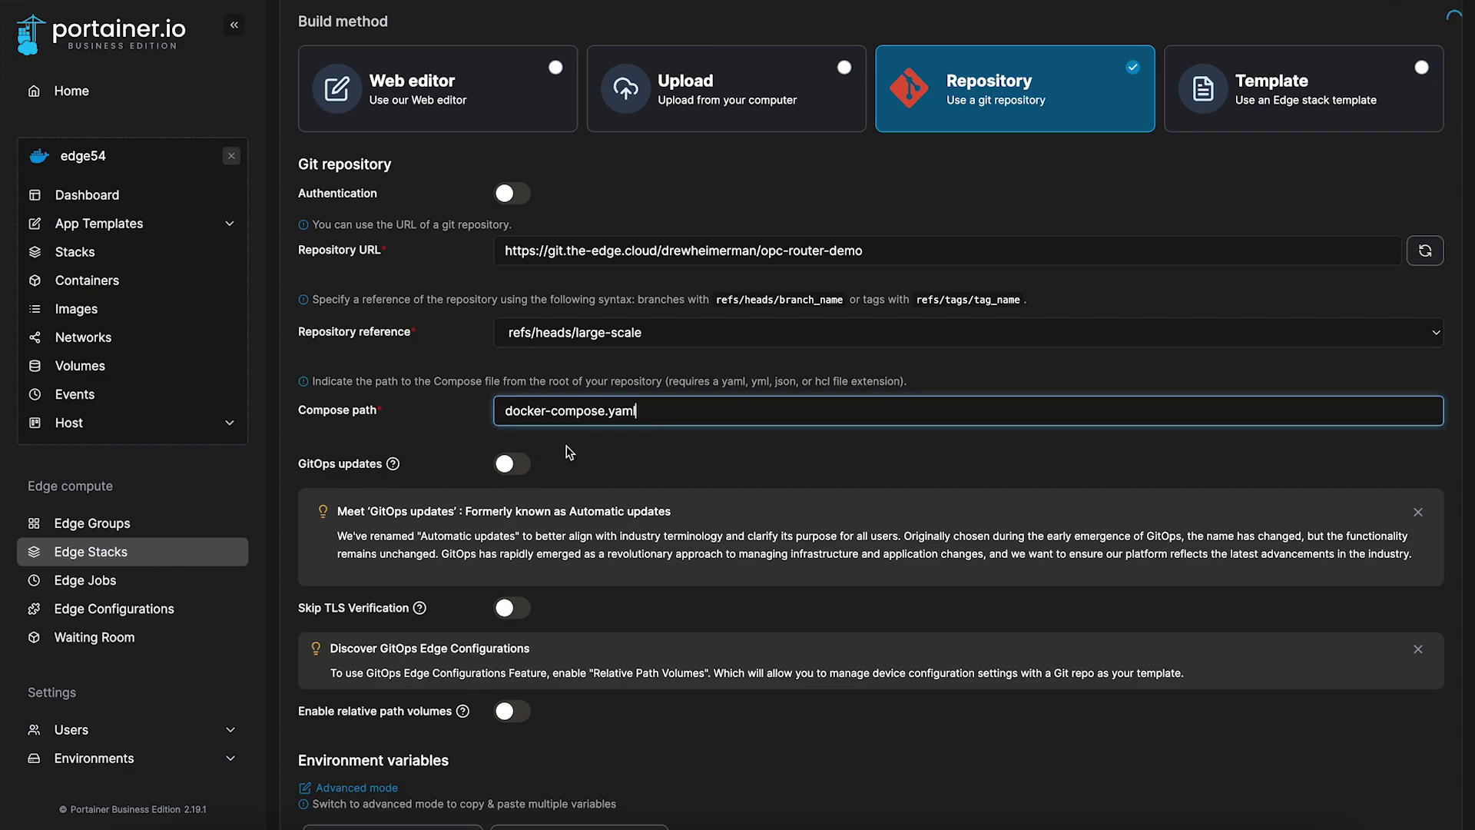
Enable GitOps updates for the stack with Webhook as the mechanism.
left_click(510, 464)
scroll(583, 537, "down", 4)
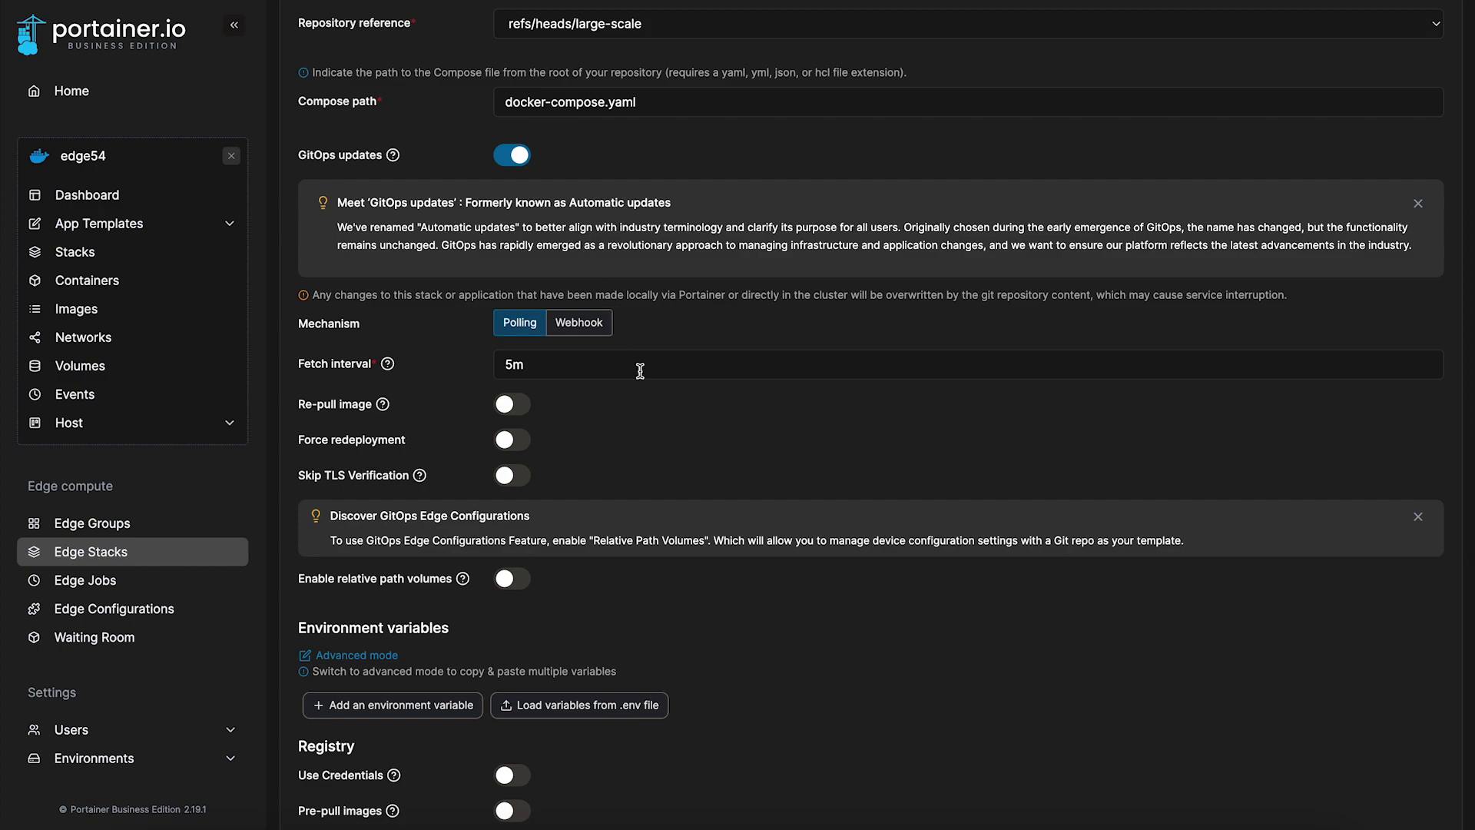
left_click(585, 321)
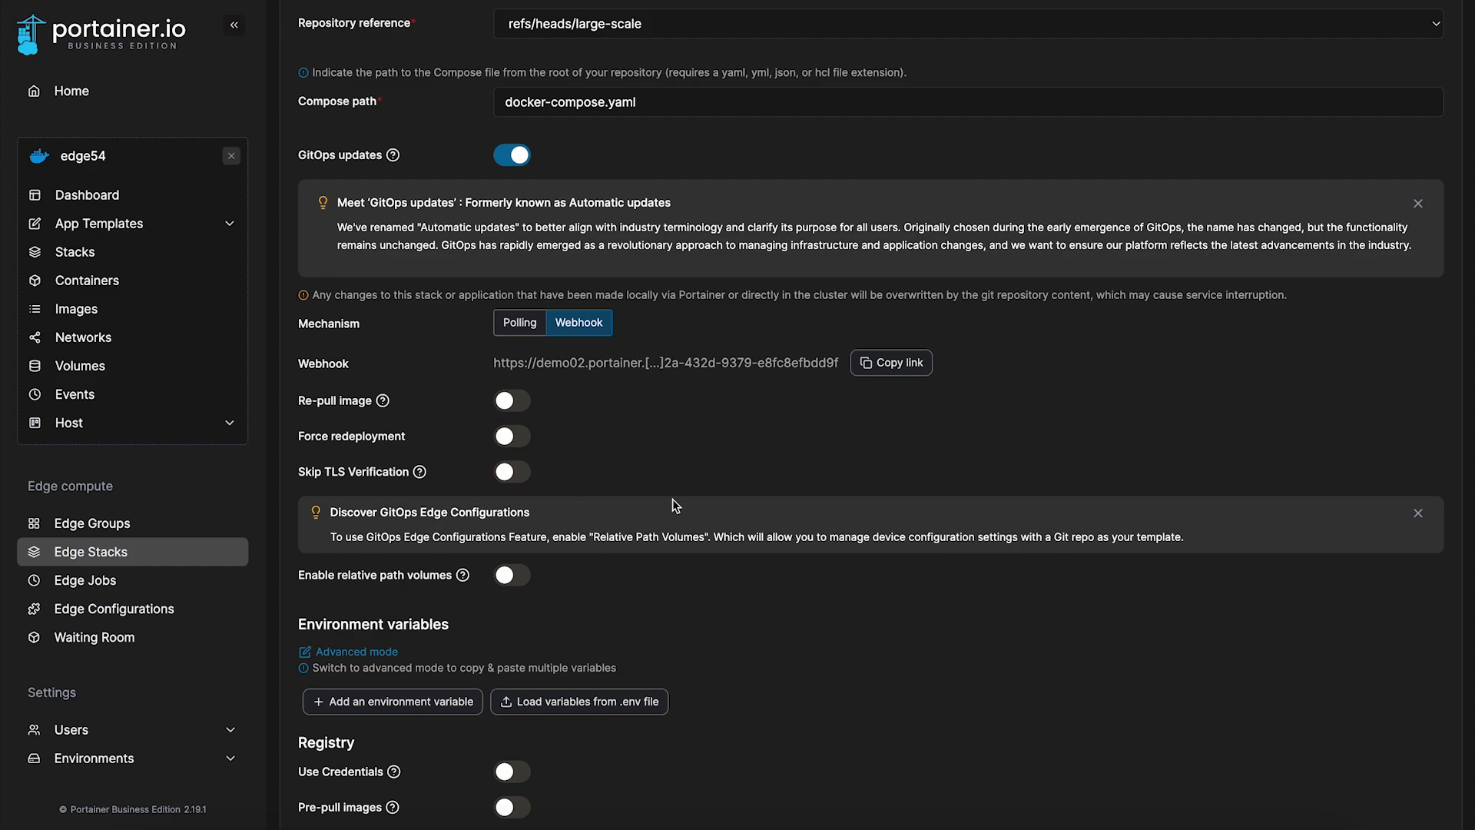
Enable relative path volumes with / as the local filesystem path.
scroll(671, 499, "down", 1)
left_click(529, 516)
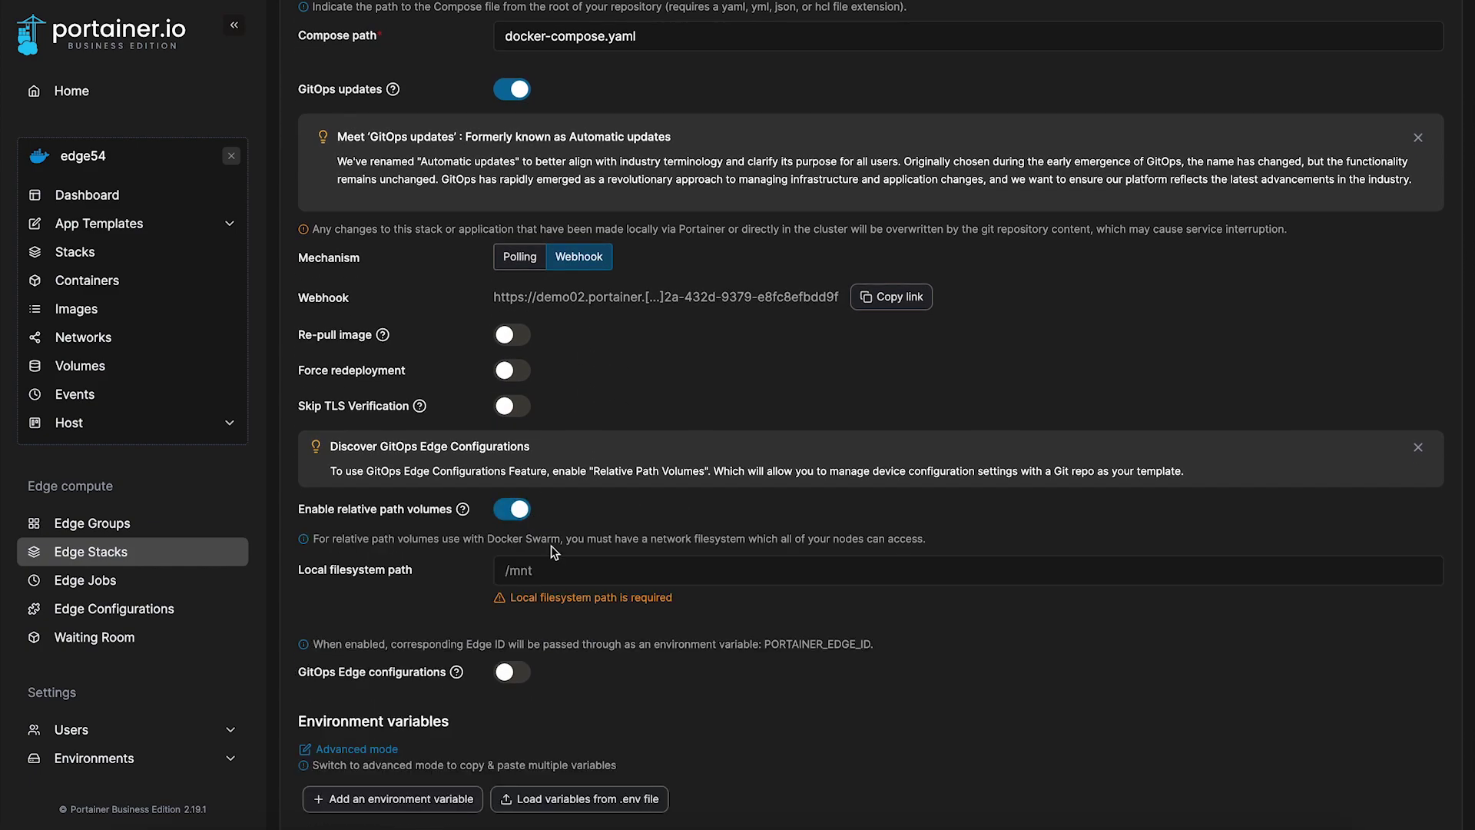
left_click(523, 570)
type("/")
left_click(431, 581)
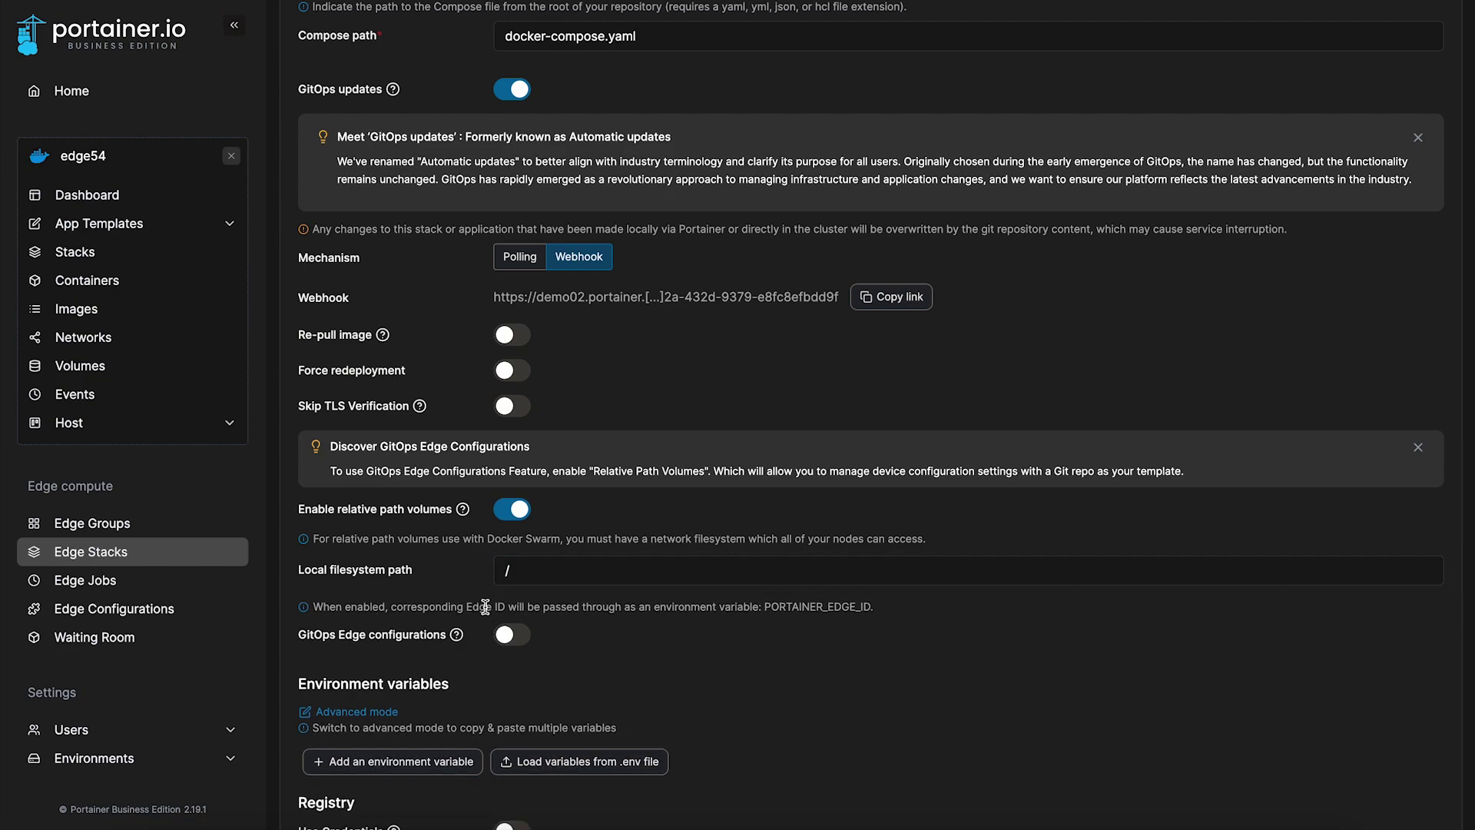
Enable GitOps Edge configurations with configs as the directory.
left_click(513, 635)
scroll(574, 587, "down", 1)
left_click(574, 587)
type("con")
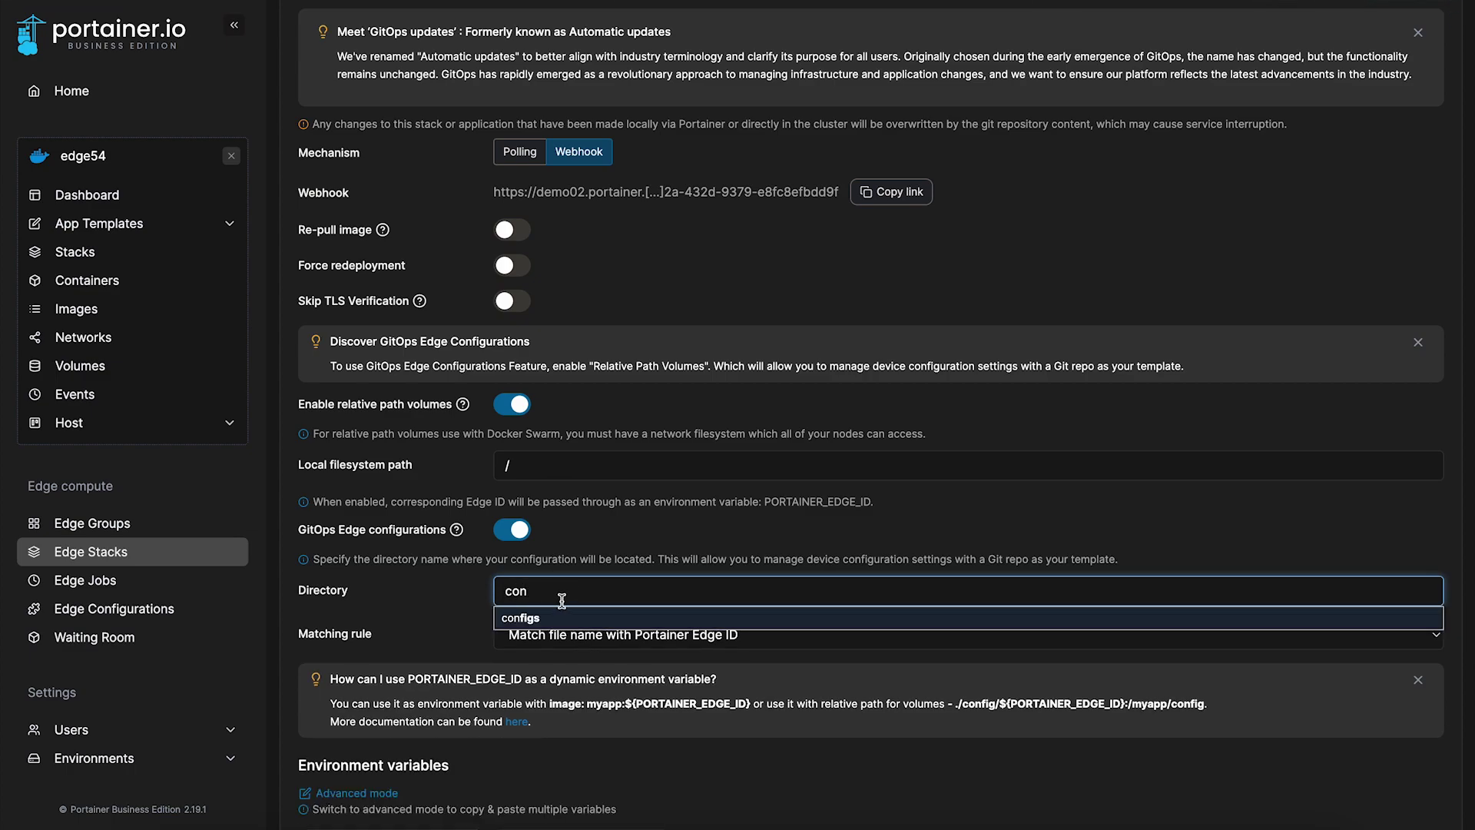
left_click(507, 618)
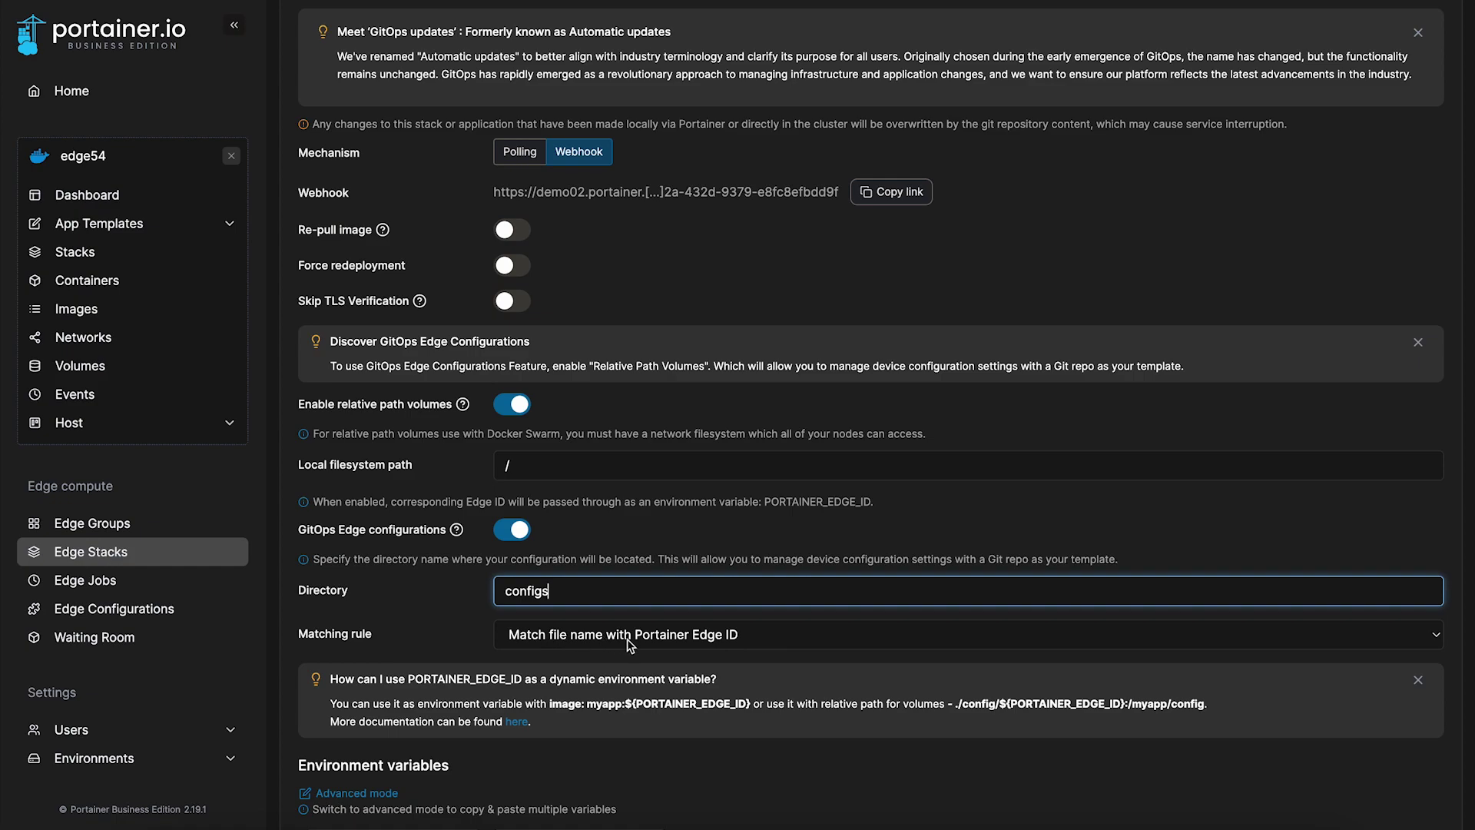
Enable Retry deployment in the stack's Registry settings.
scroll(688, 693, "down", 3)
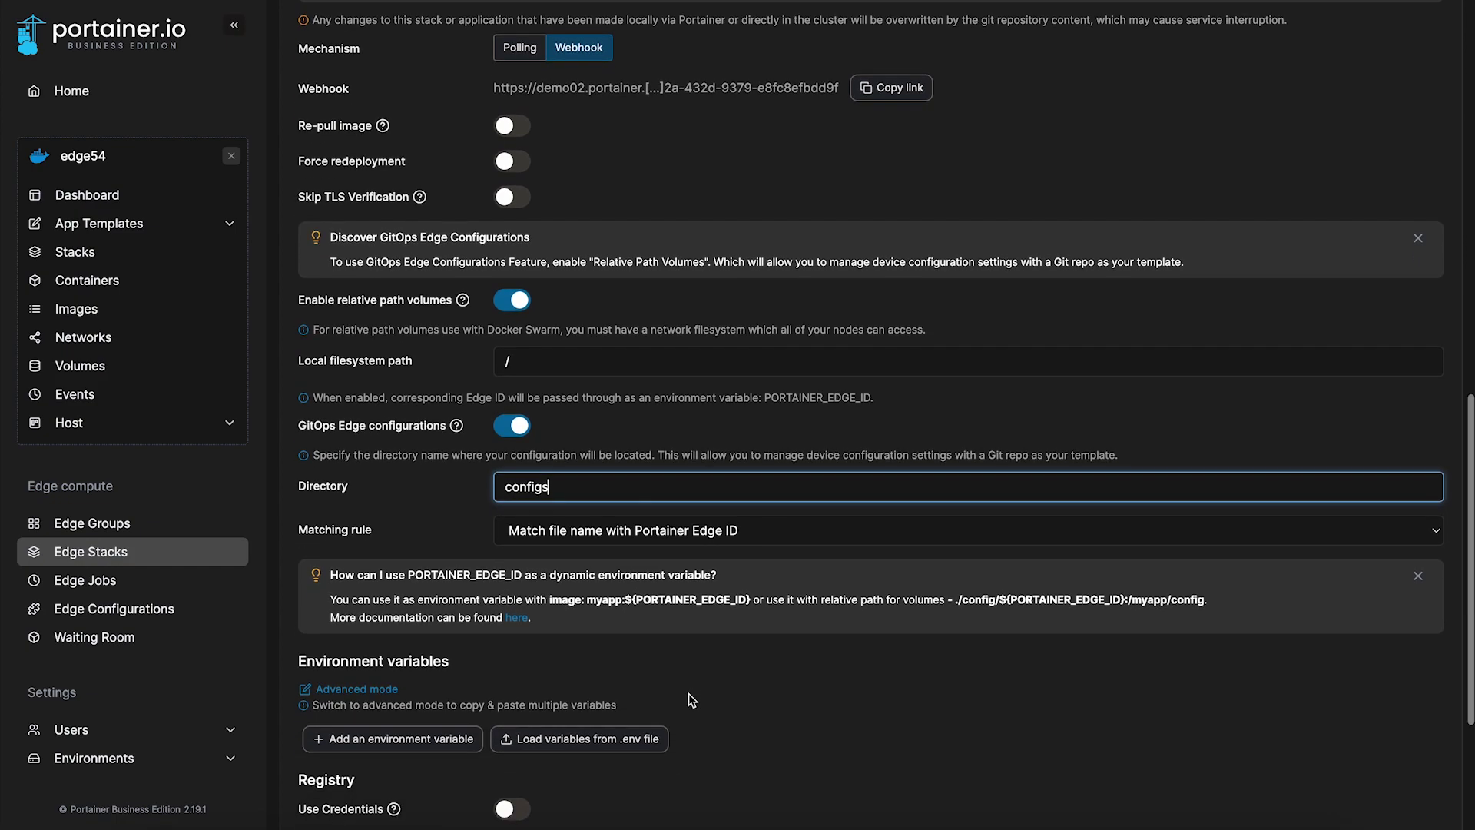
scroll(548, 683, "down", 2)
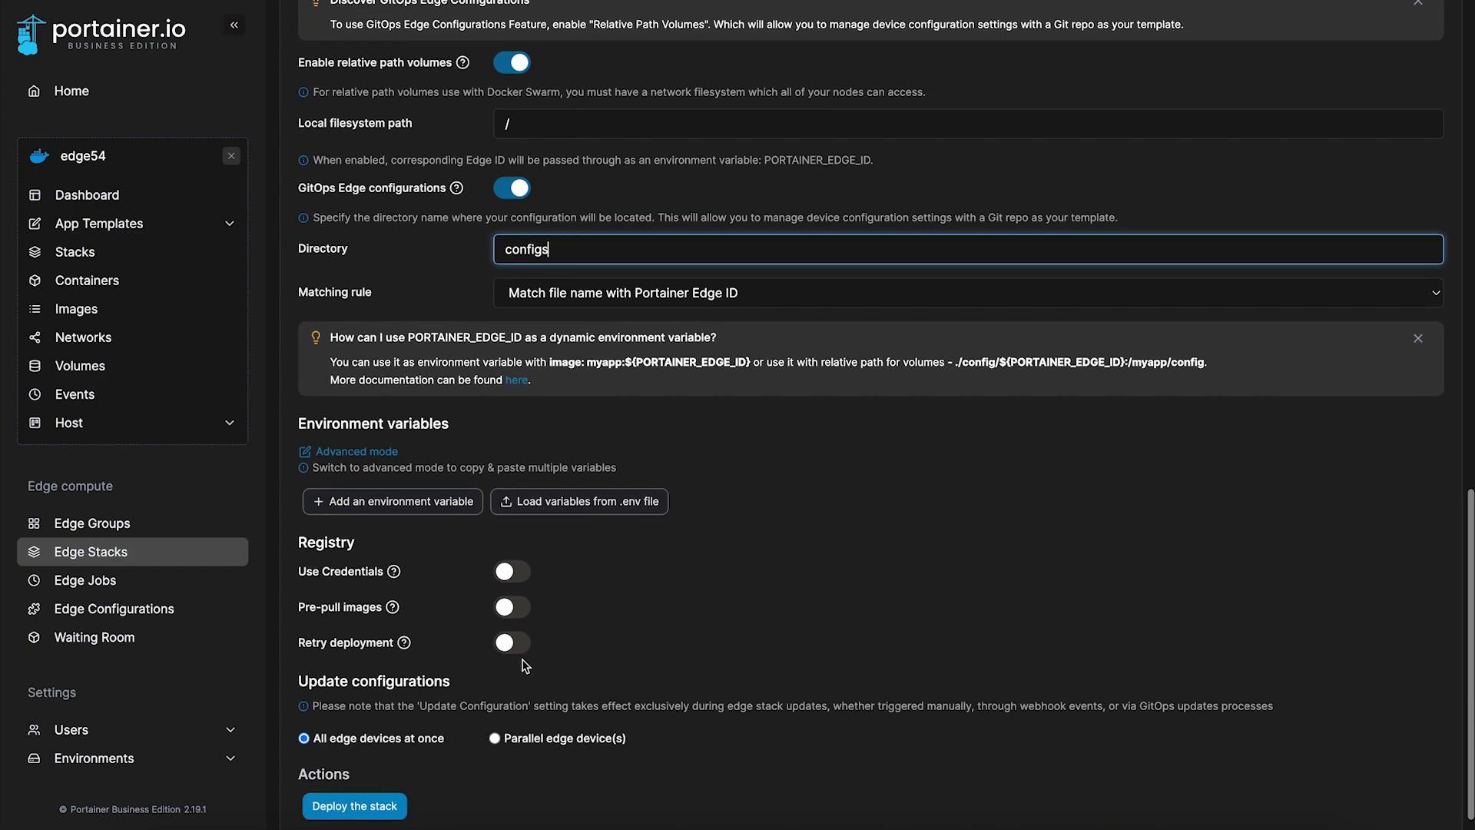
left_click(510, 644)
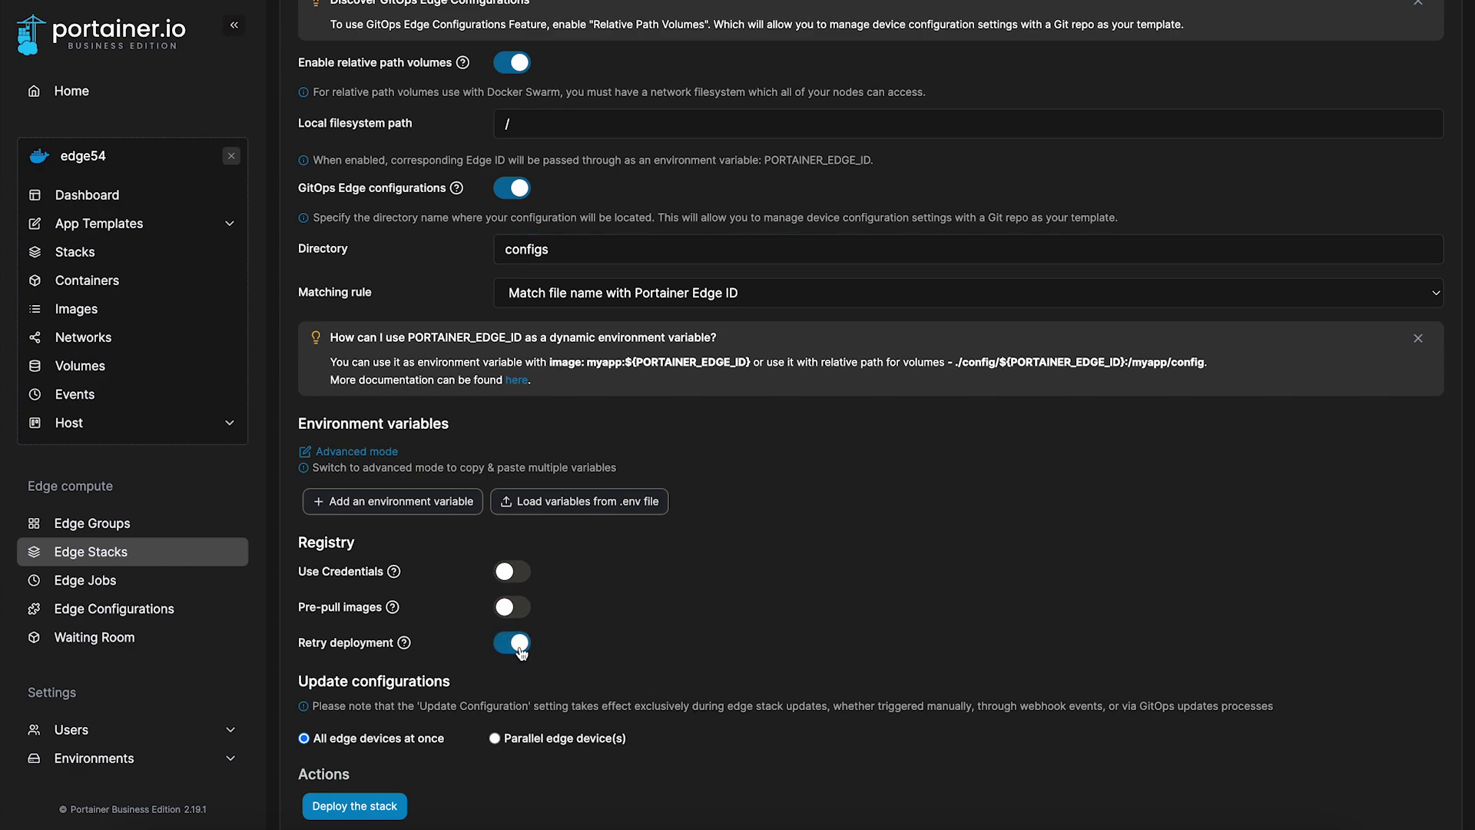
Inspect the update options for parallel edge devices, and switch back to updating all edge devices at once.
scroll(703, 690, "down", 1)
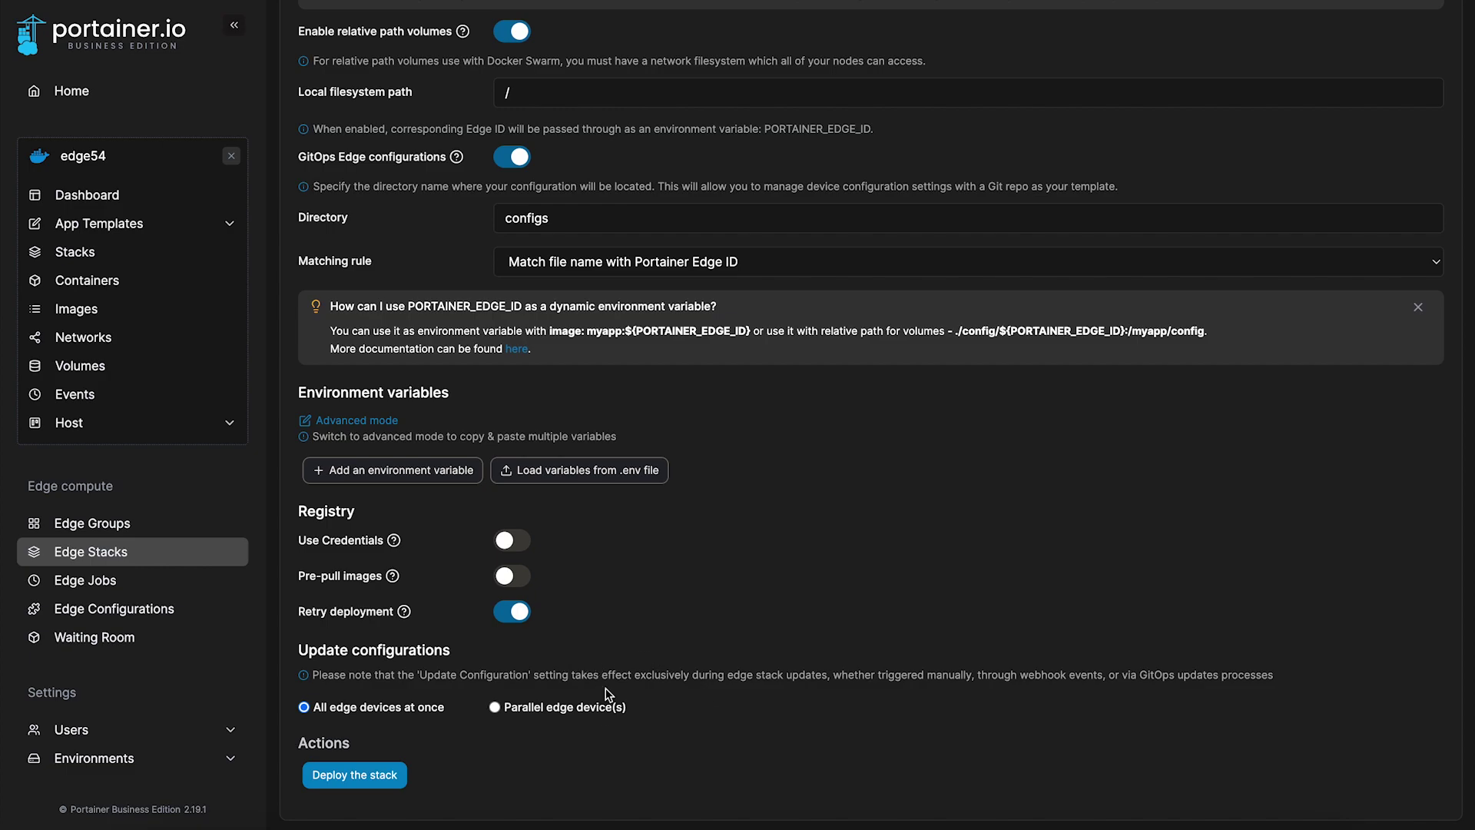
left_click(494, 708)
scroll(426, 636, "down", 3)
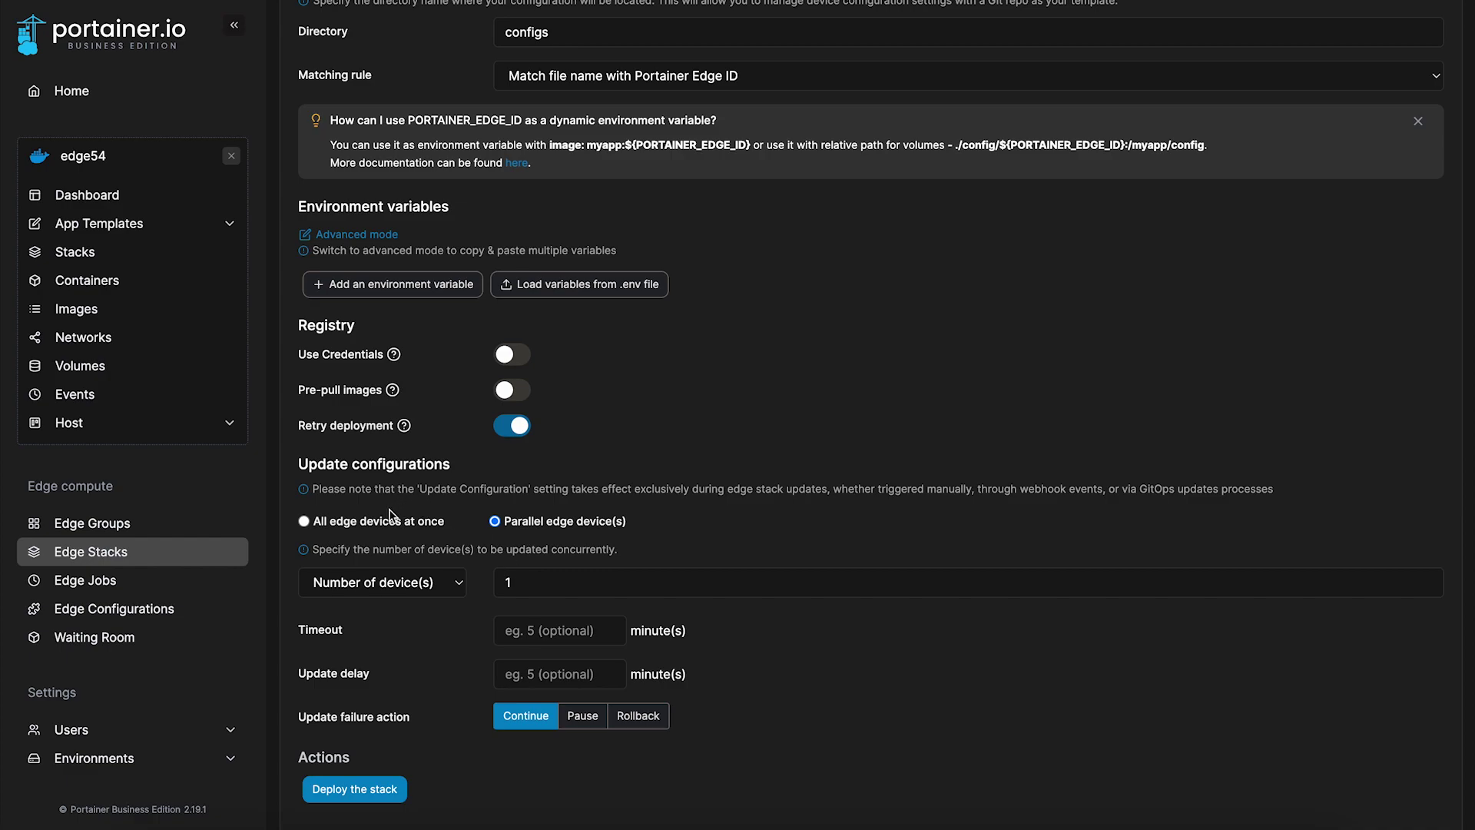
left_click(307, 521)
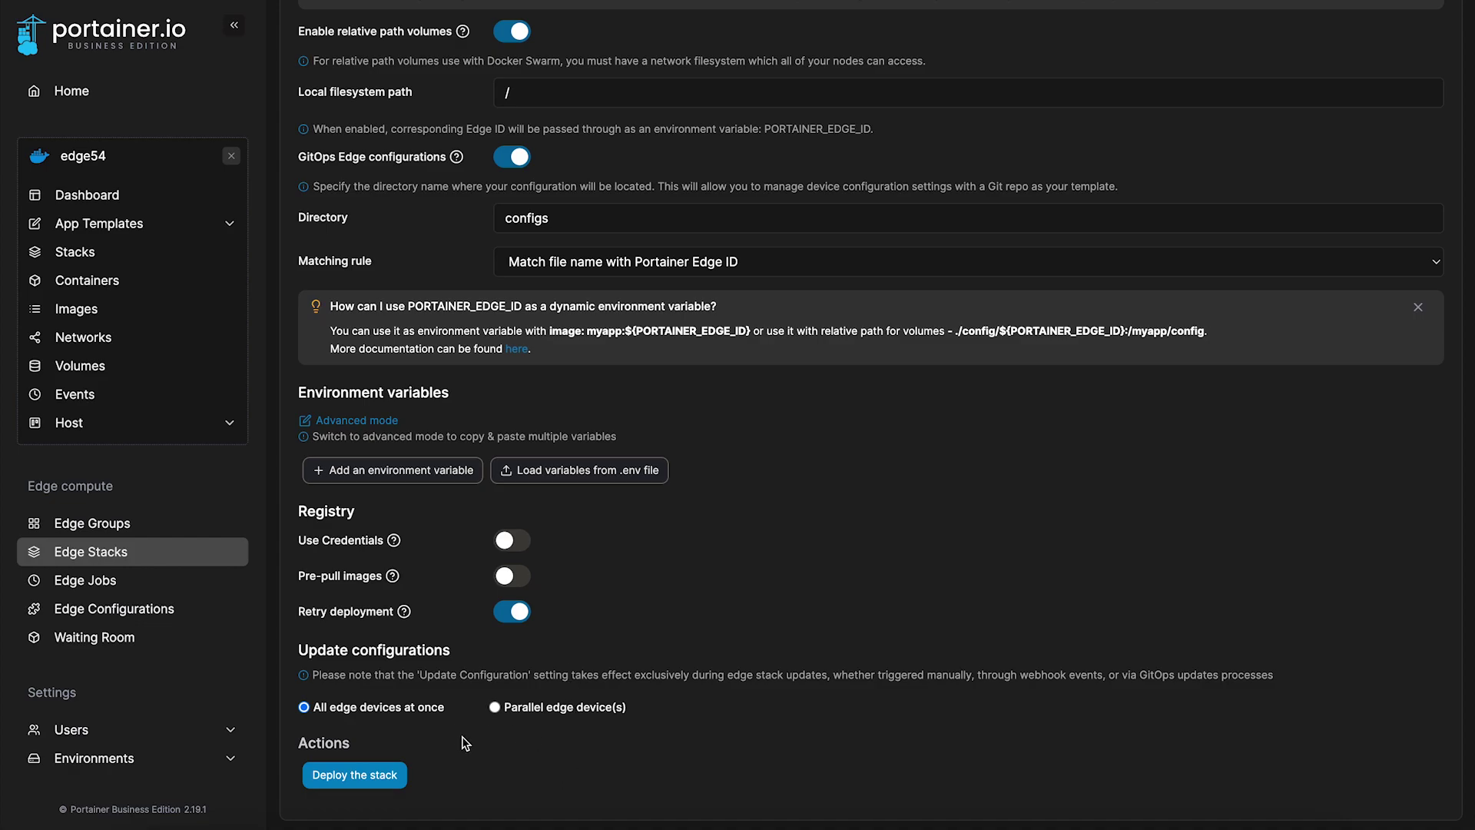
Review the completed Edge stack form from start to end and deploy the stack.
scroll(447, 774, "up", 20)
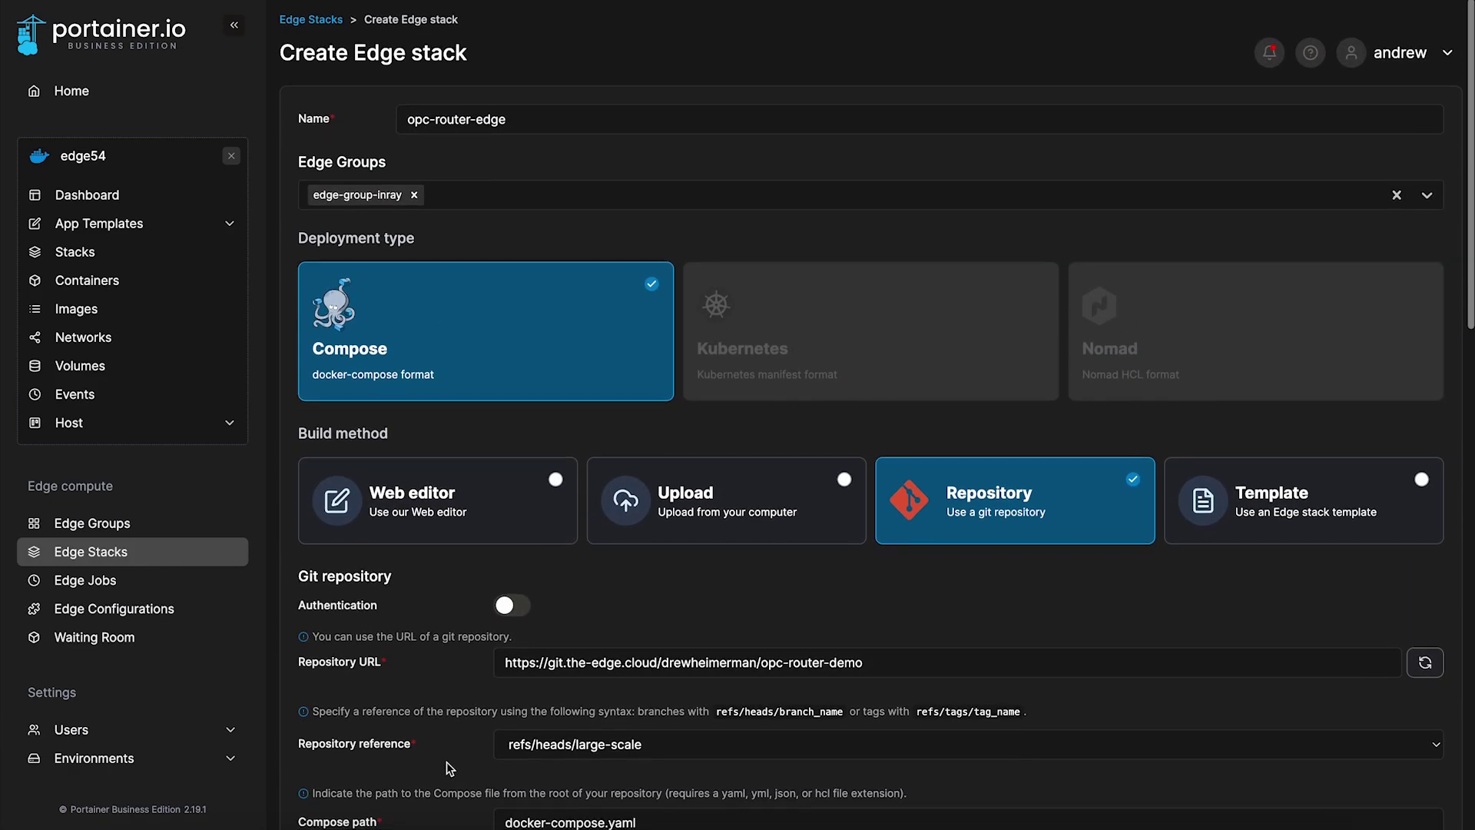
scroll(445, 762, "down", 3)
scroll(446, 762, "down", 15)
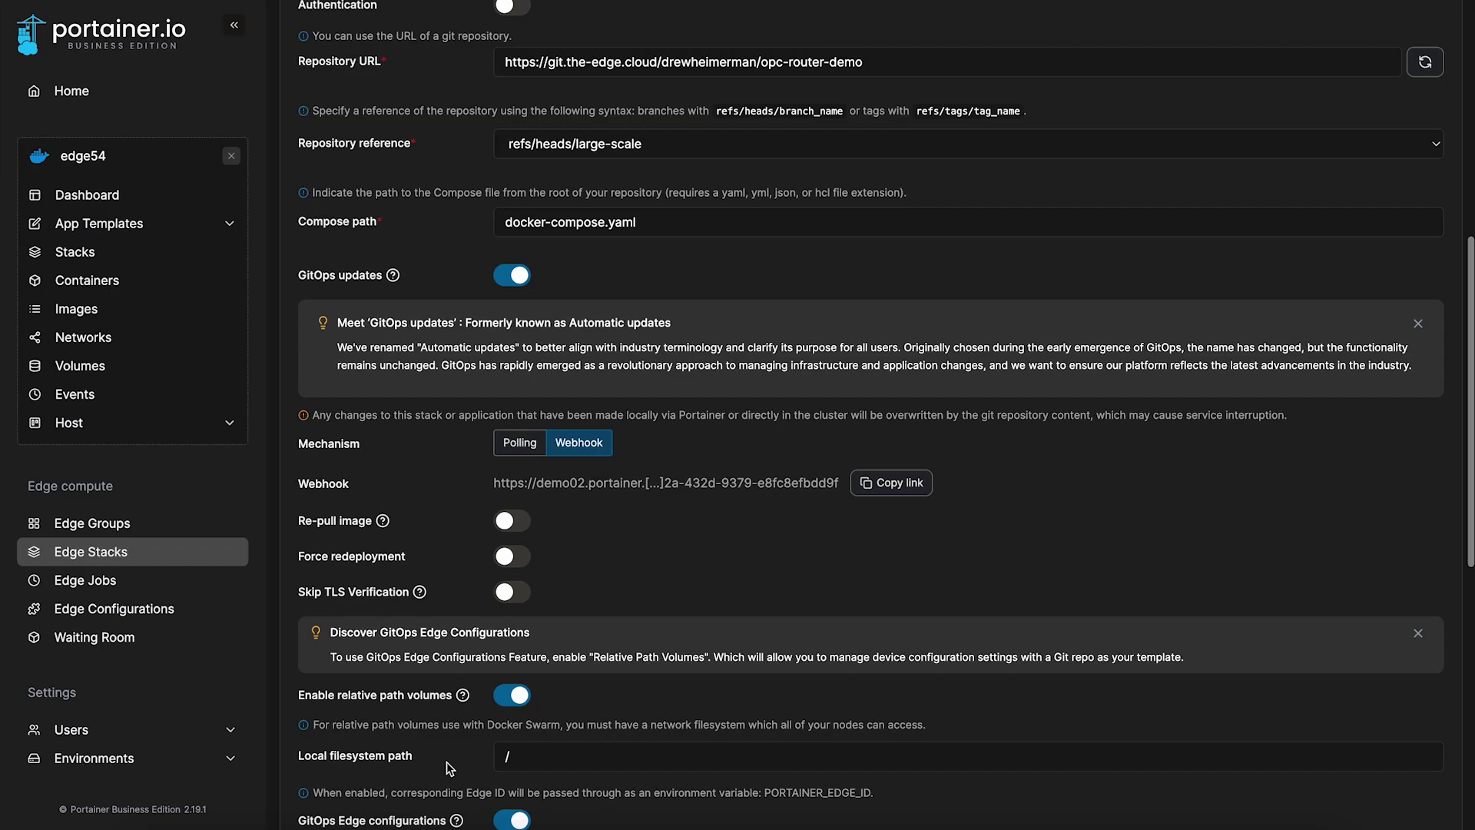
scroll(444, 747, "down", 1)
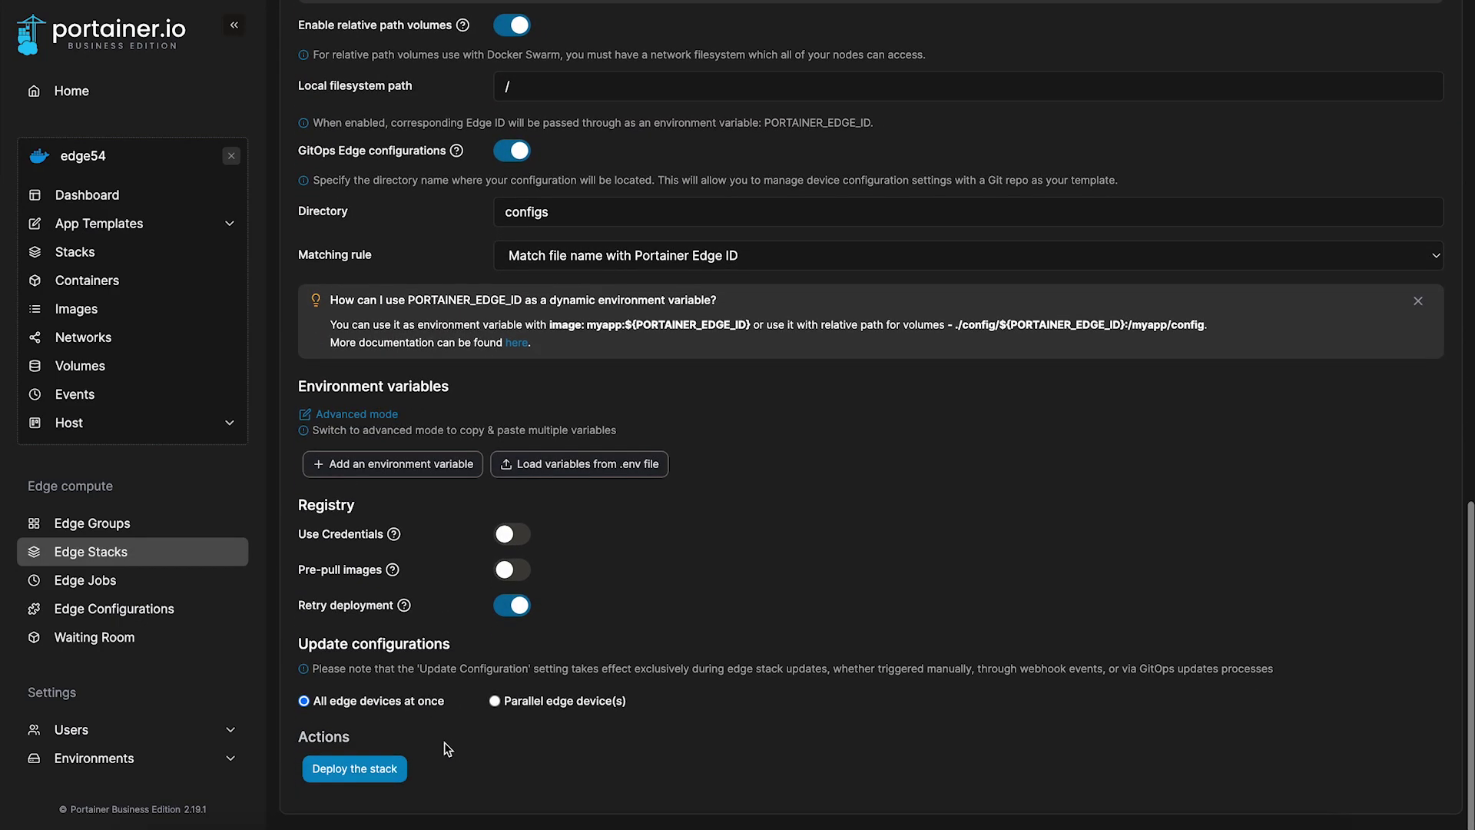
left_click(395, 777)
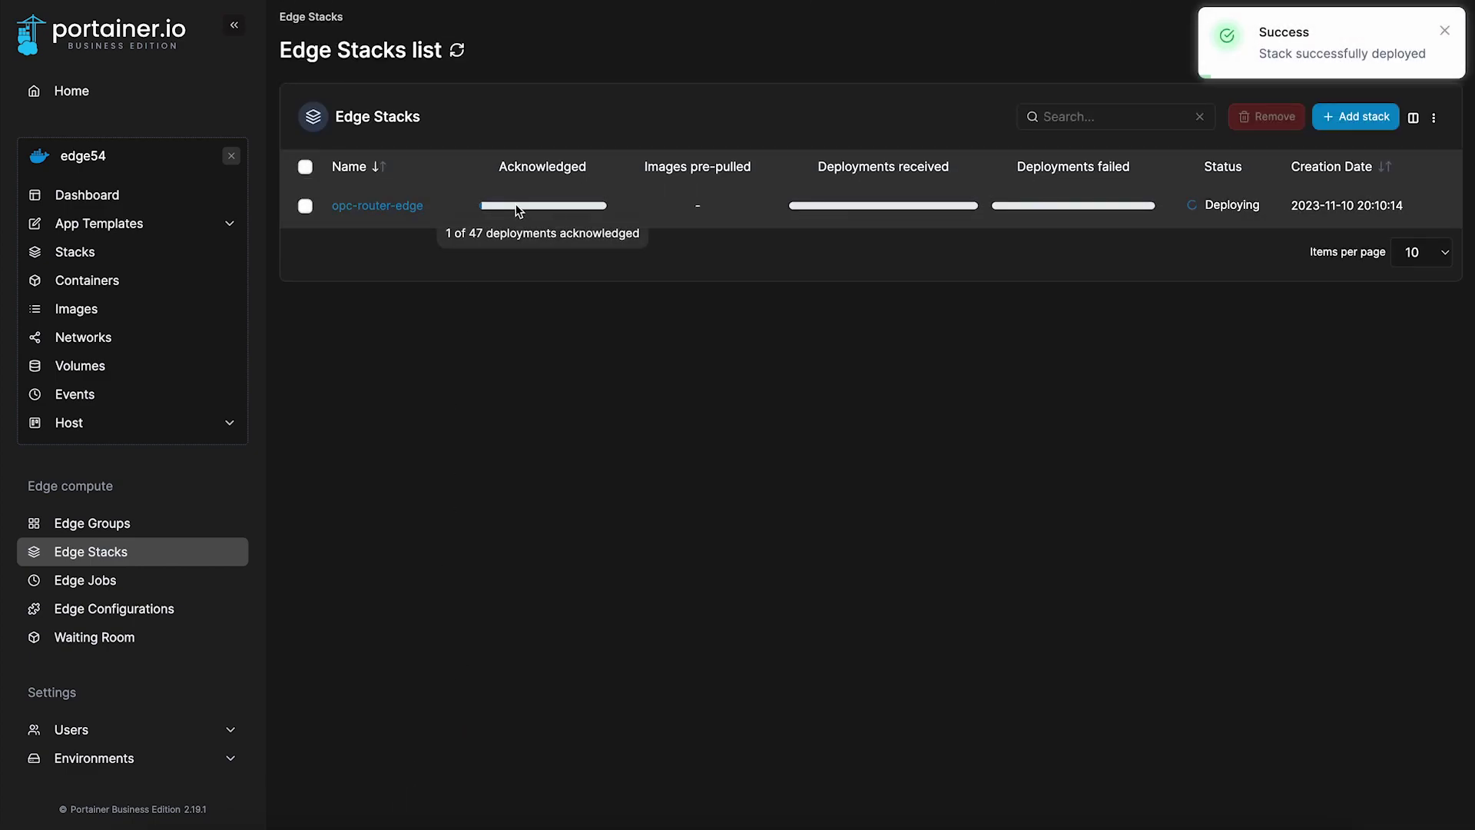
Refresh the Edge Stacks list and check the acknowledged and received deployments of opc-router-edge.
left_click(457, 52)
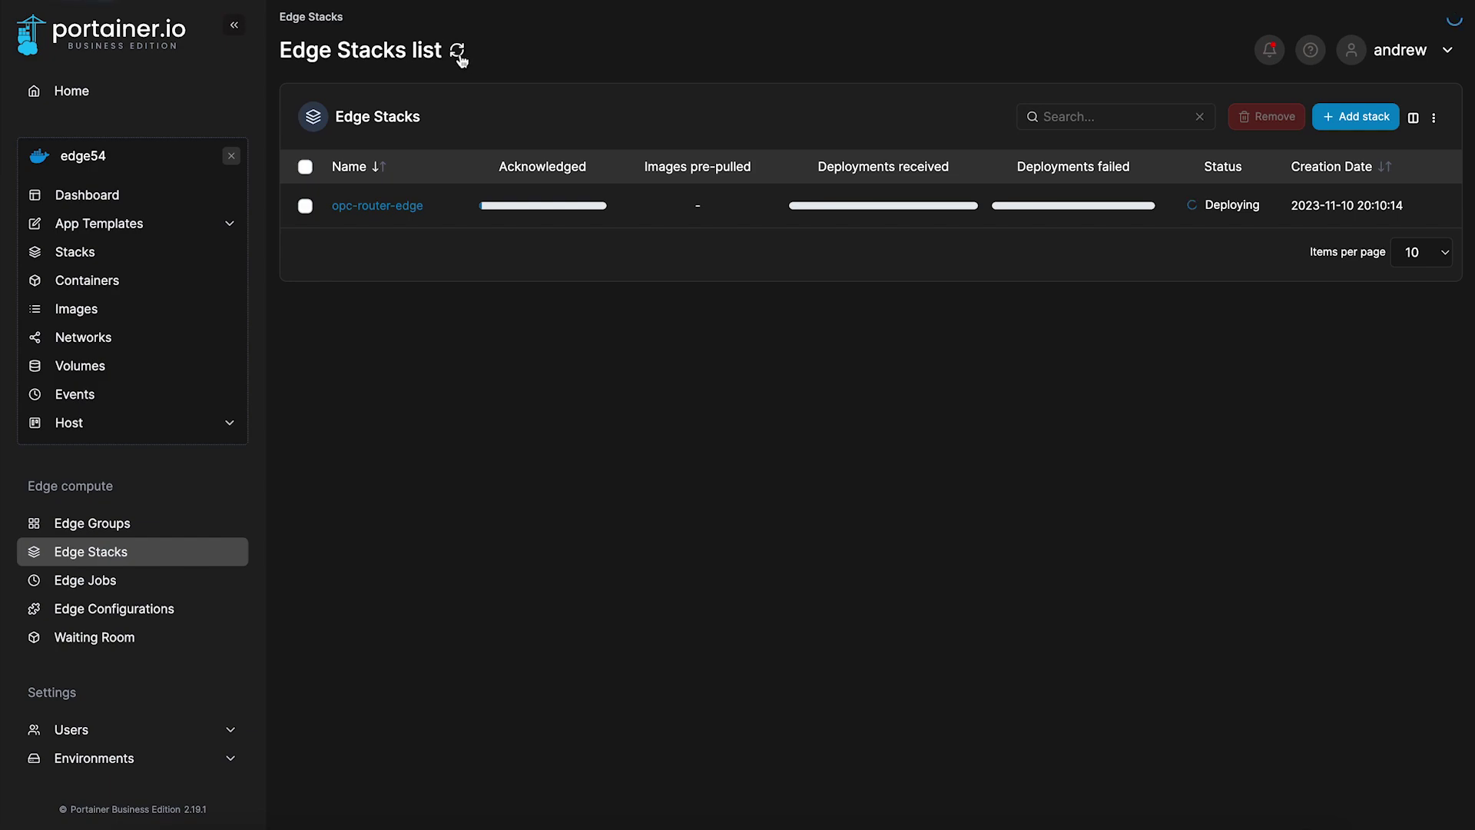
mouse_move(587, 213)
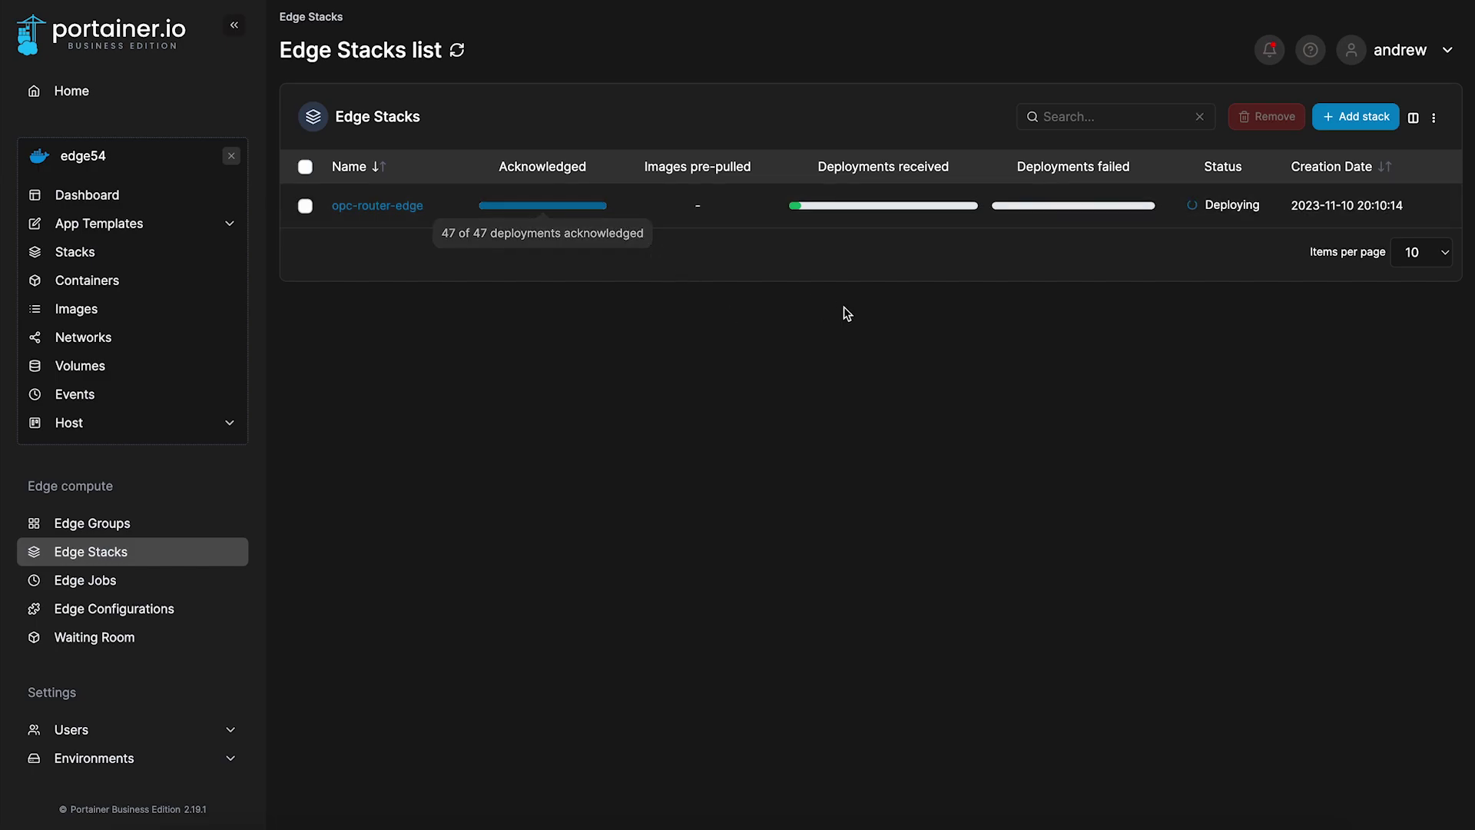
mouse_move(901, 211)
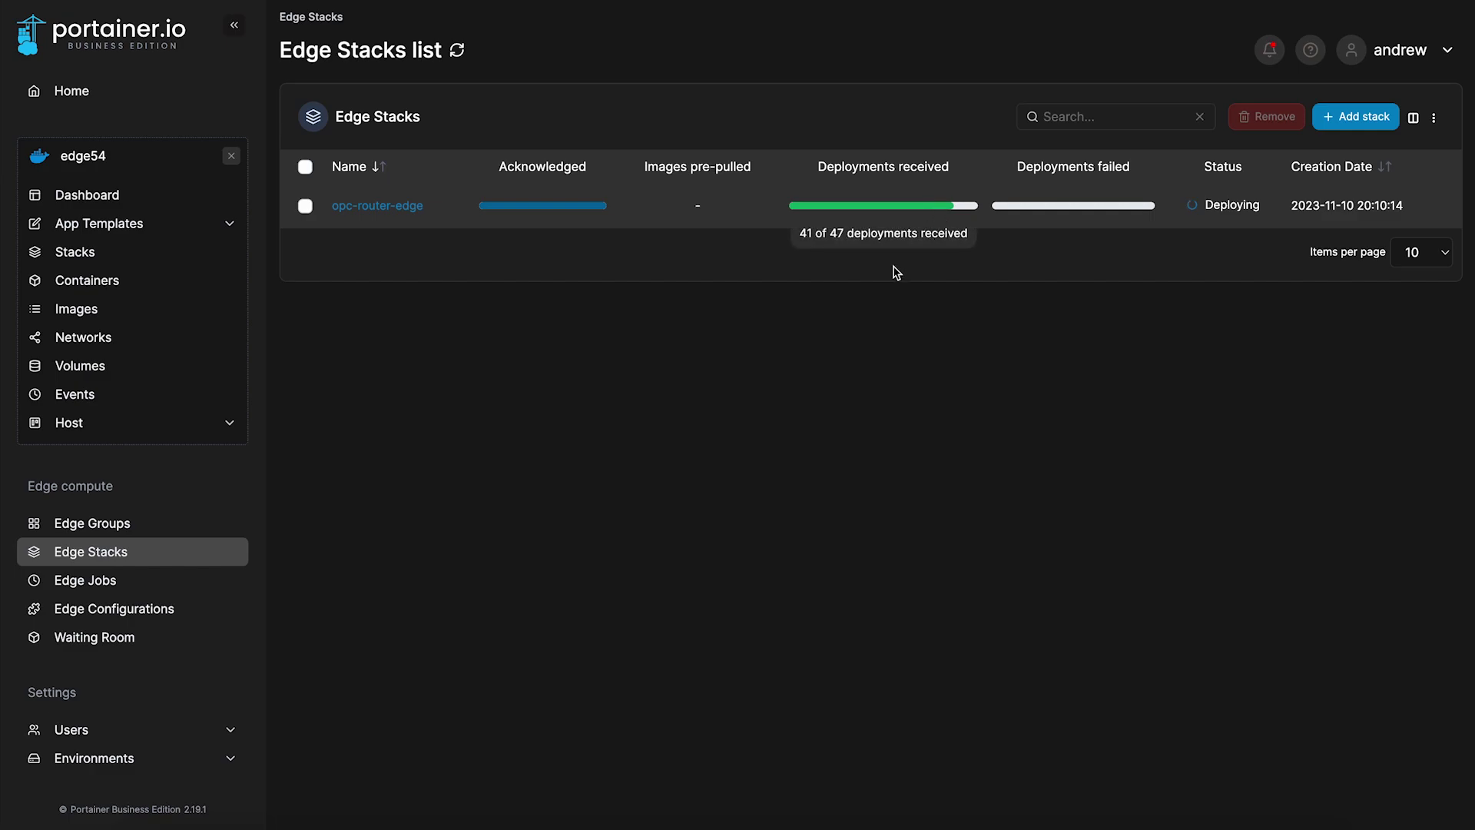
Open the edge54 environment's container list and connect to a /bin/bash console in its opc-router container.
left_click(165, 103)
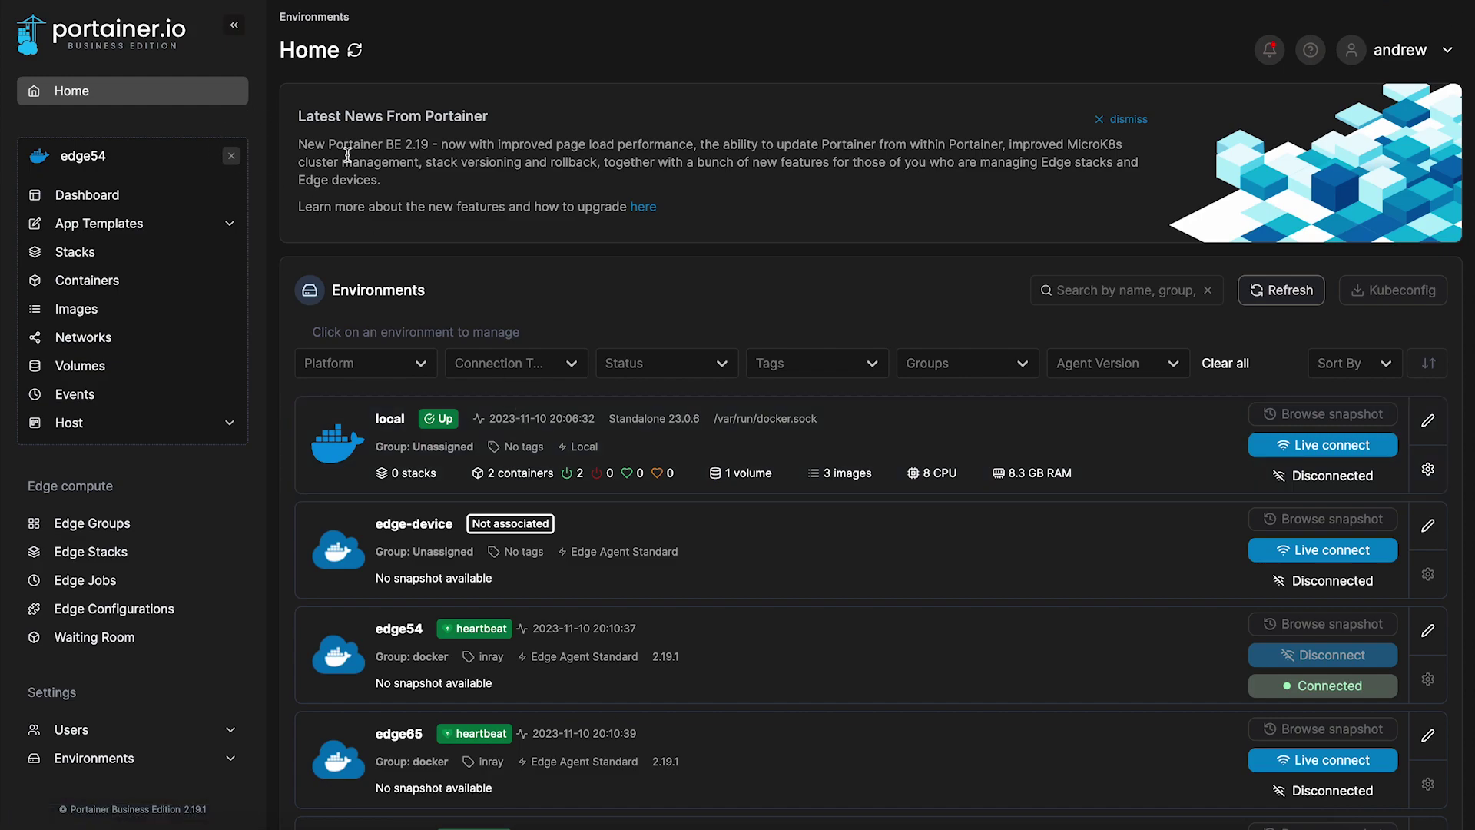
scroll(907, 620, "down", 2)
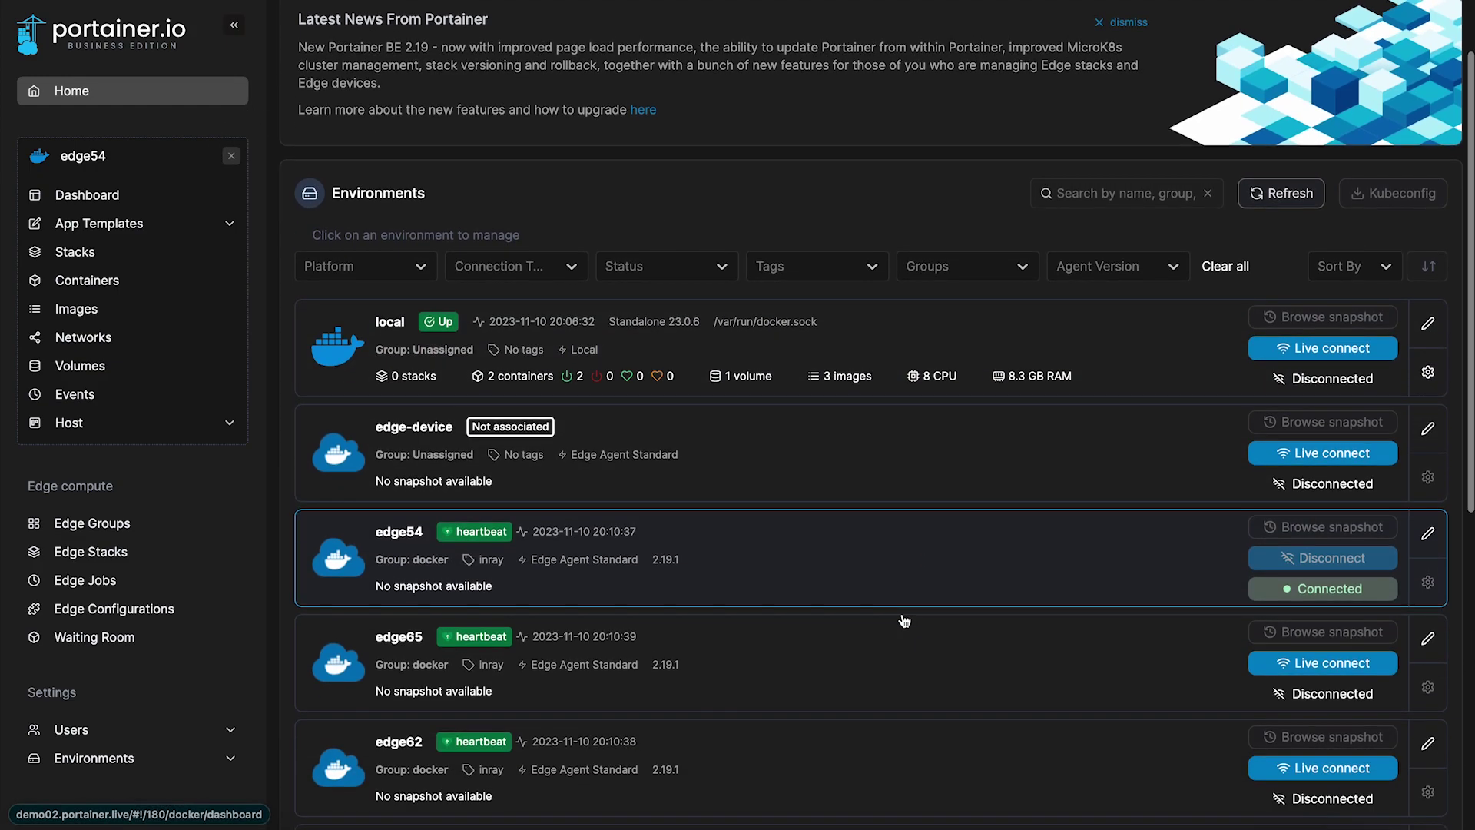
left_click(1186, 578)
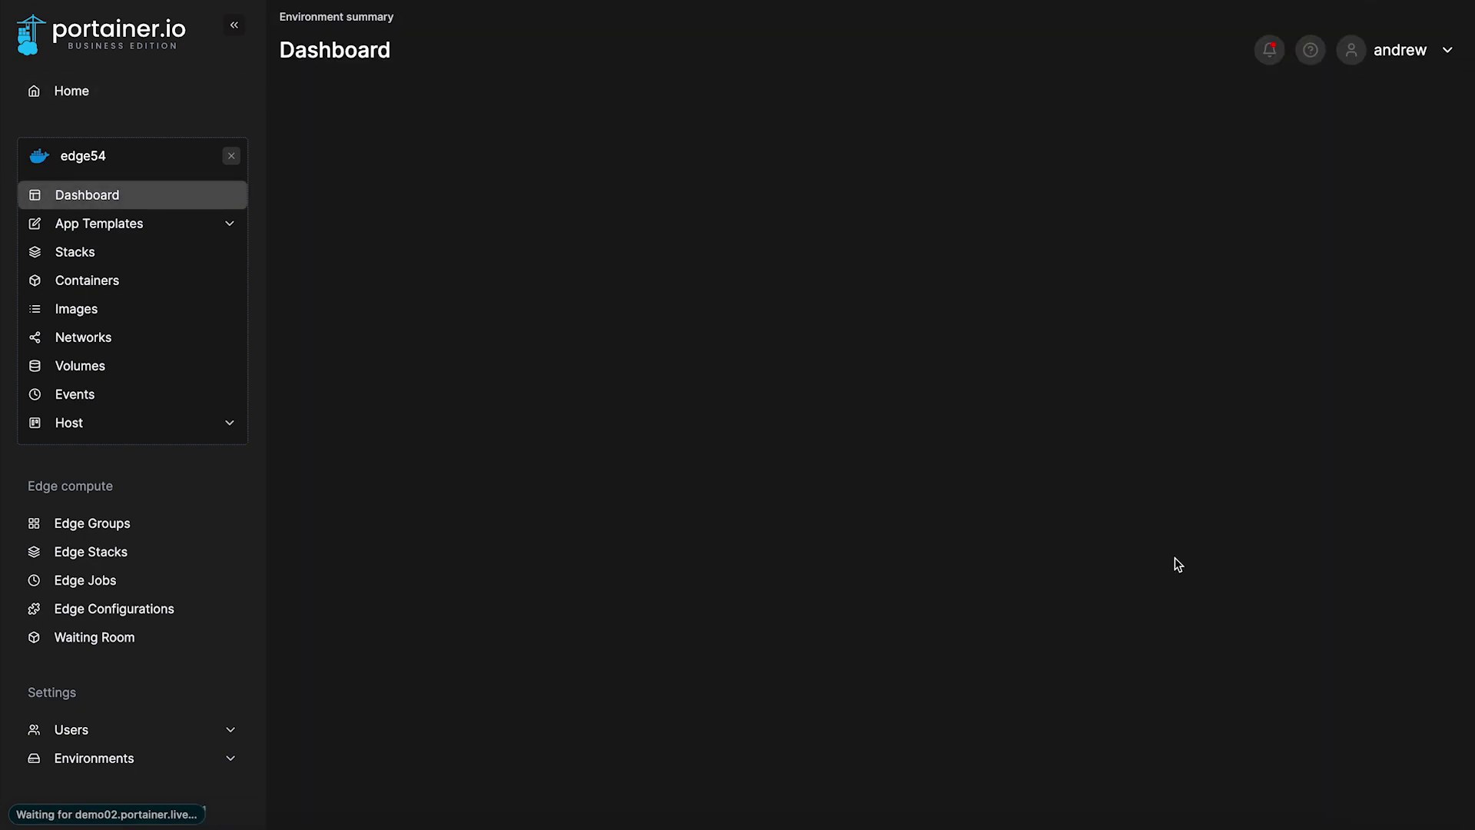
left_click(1010, 372)
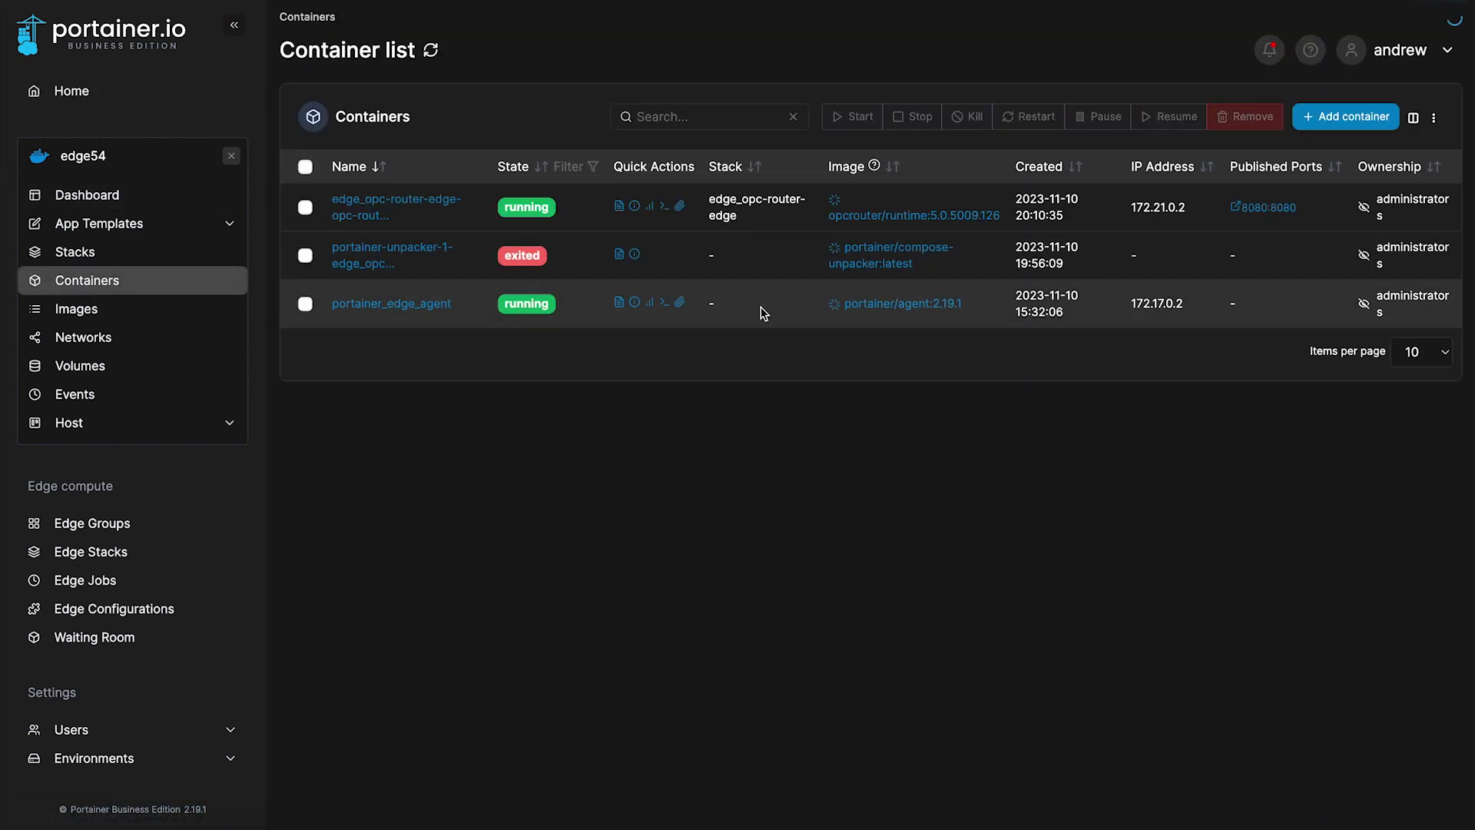
left_click(662, 208)
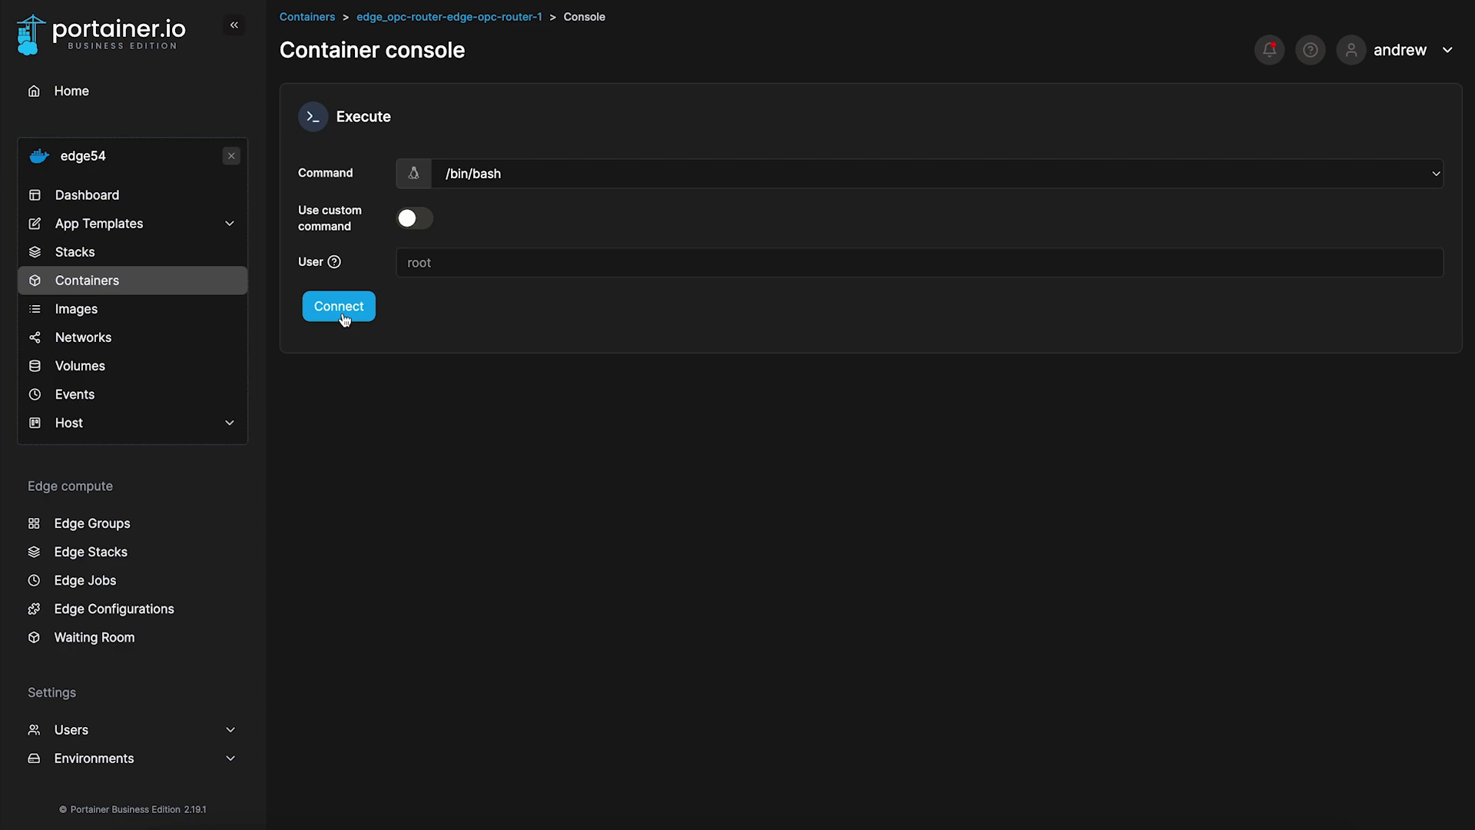
left_click(341, 307)
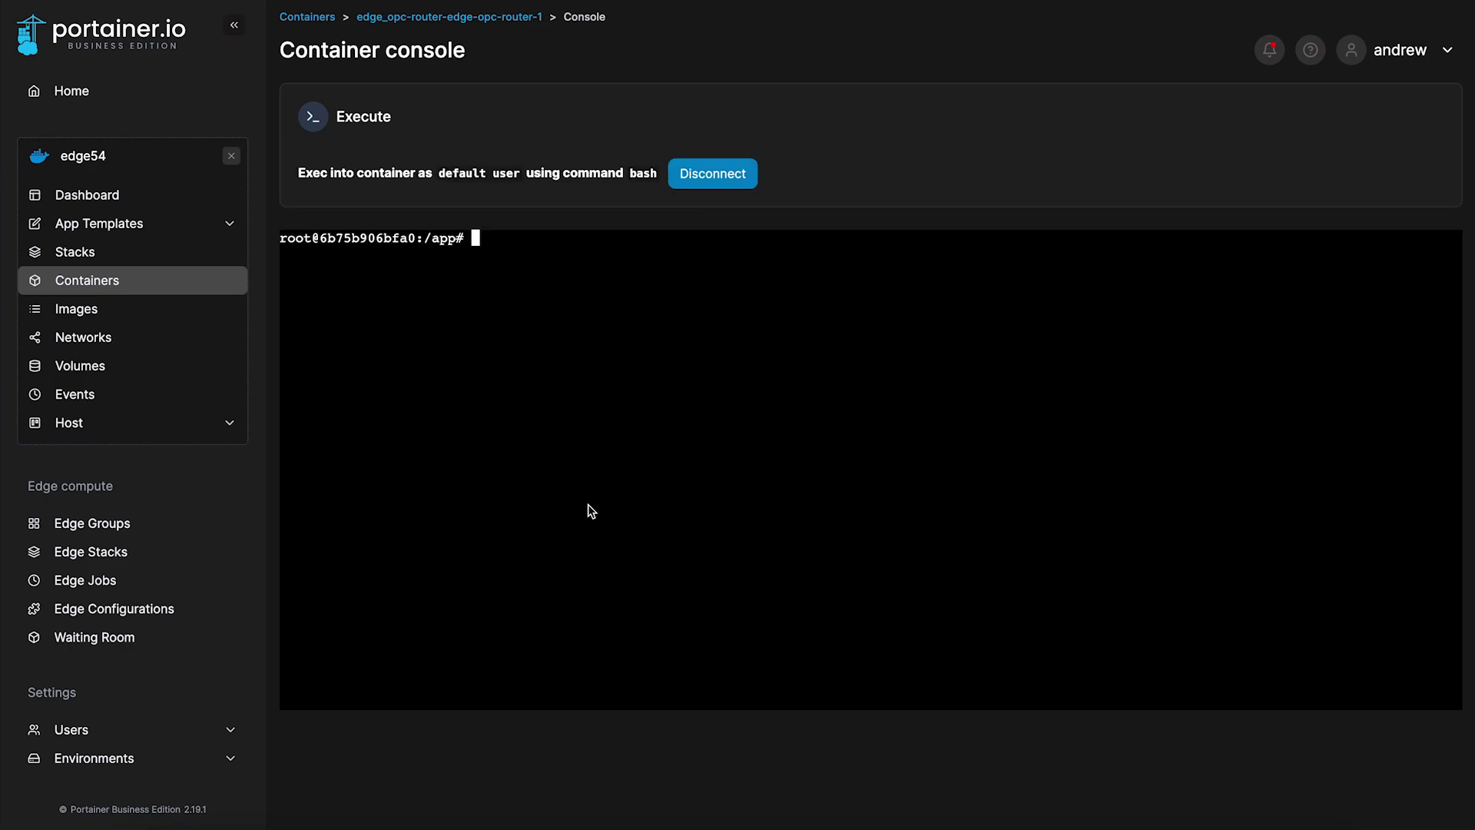
List the container's root directory, then change into configs/ and list the configuration files there.
type("cd ../")
key("Return")
type("ls")
key("Return")
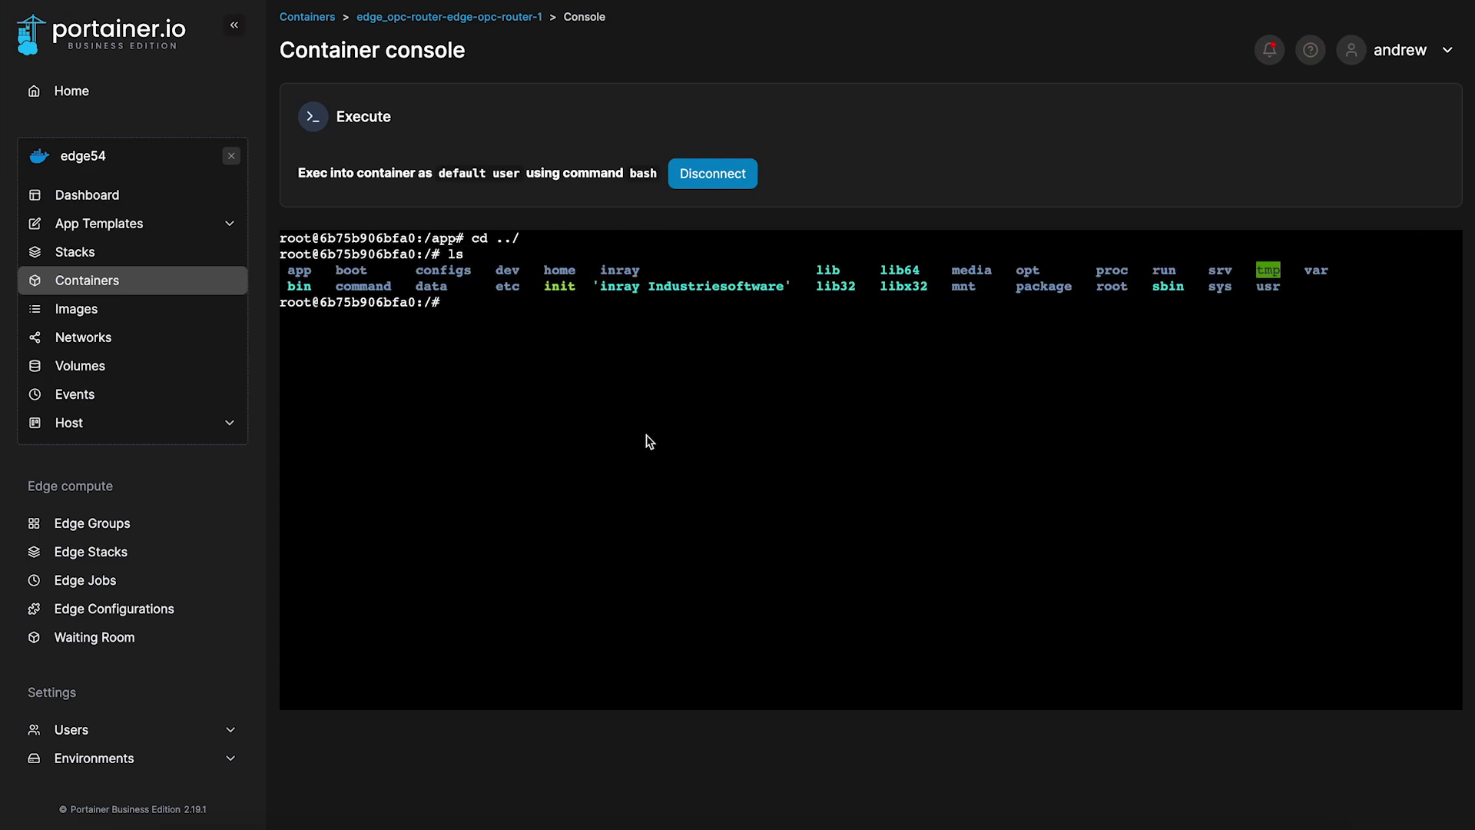
type("cd configs/")
key("Return")
type("ls")
key("Return")
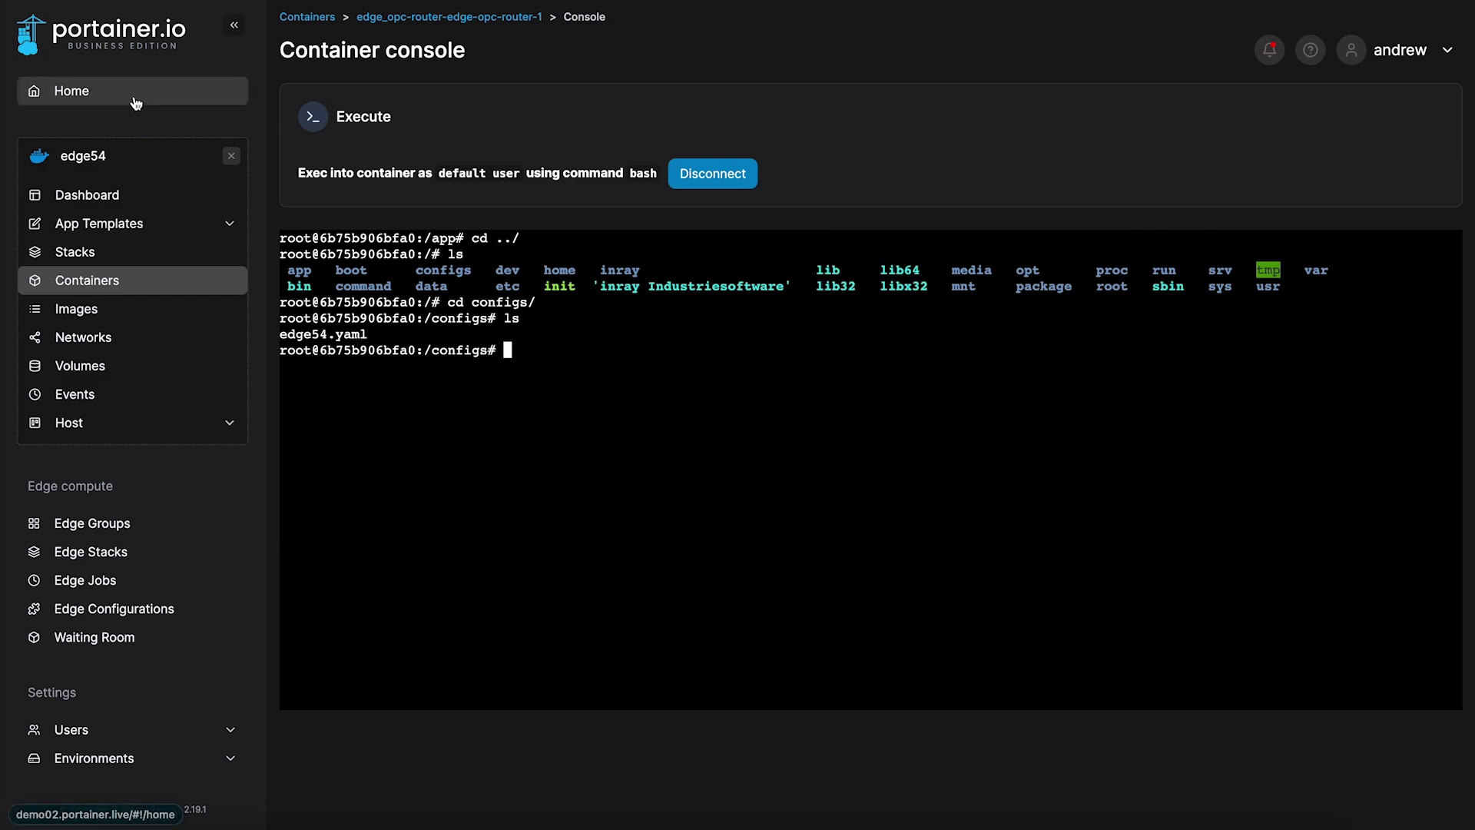
Open the form for creating a new edge configuration to view its general and device-specific options.
left_click(174, 608)
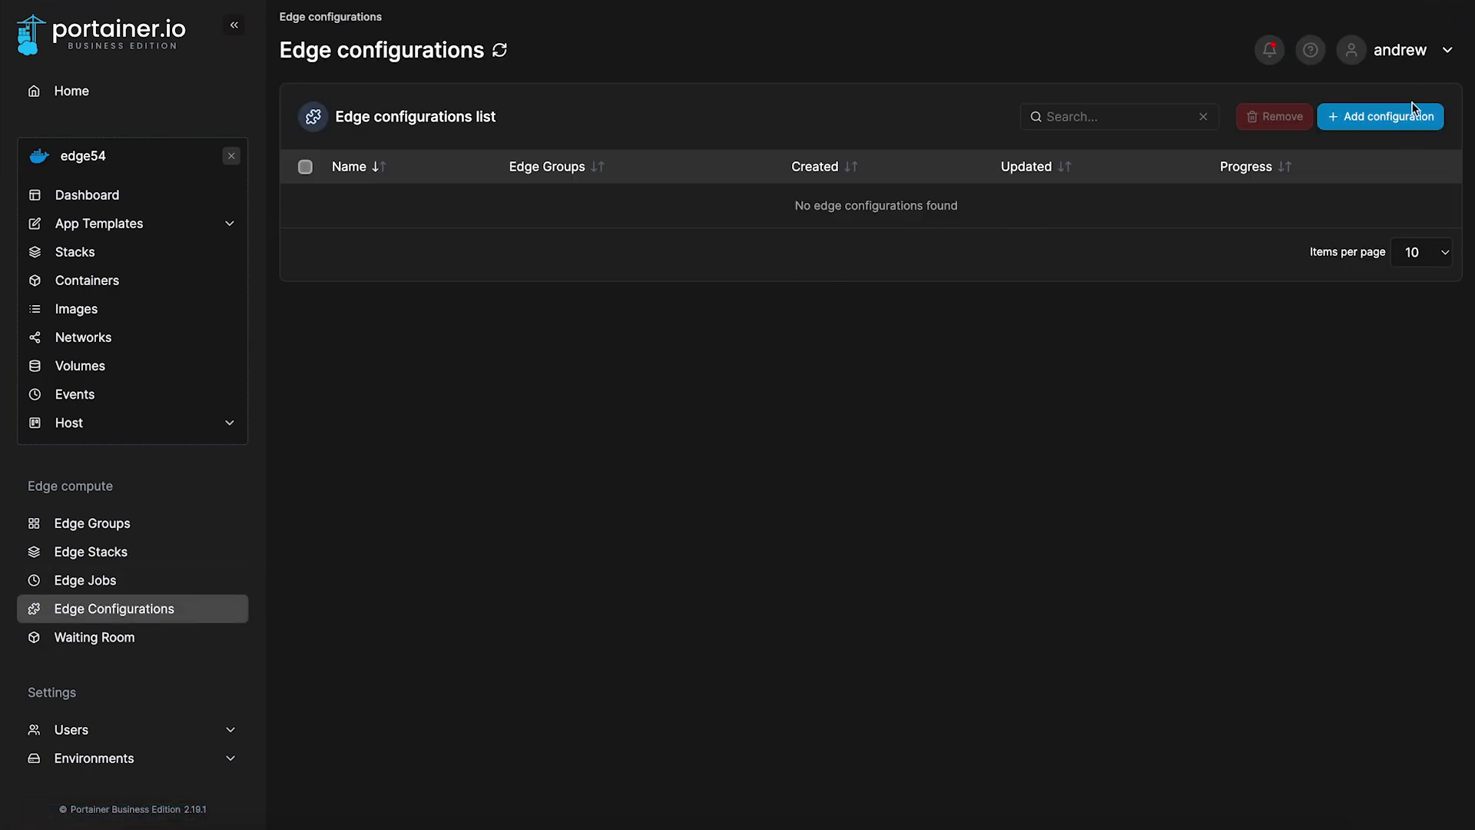
left_click(1405, 127)
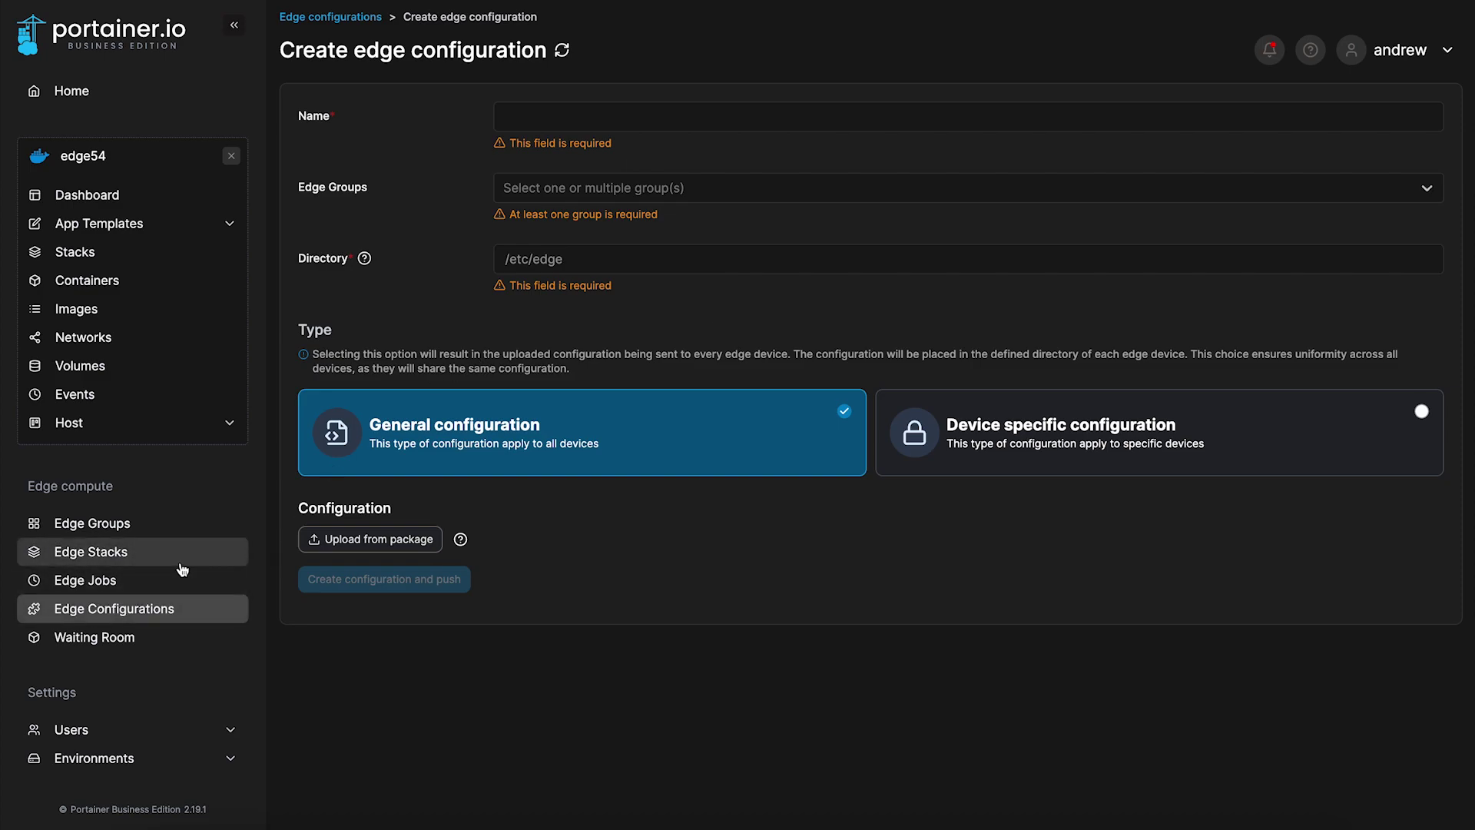
Switch to the Grafana Factory Overview dashboard and refresh it to check the edge devices' humidity, temperature and pressure data.
mouse_move(3, 14)
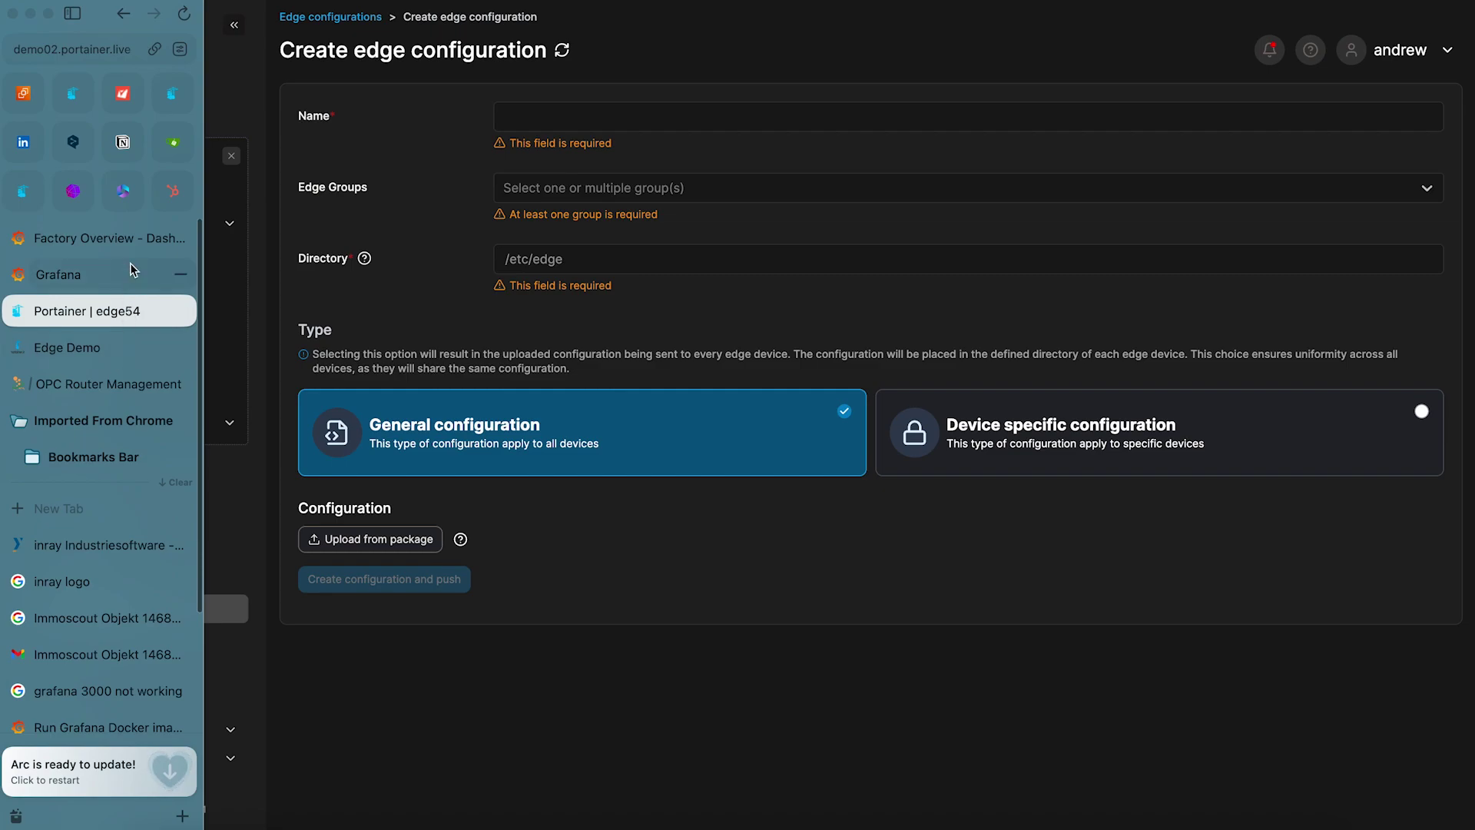
left_click(136, 239)
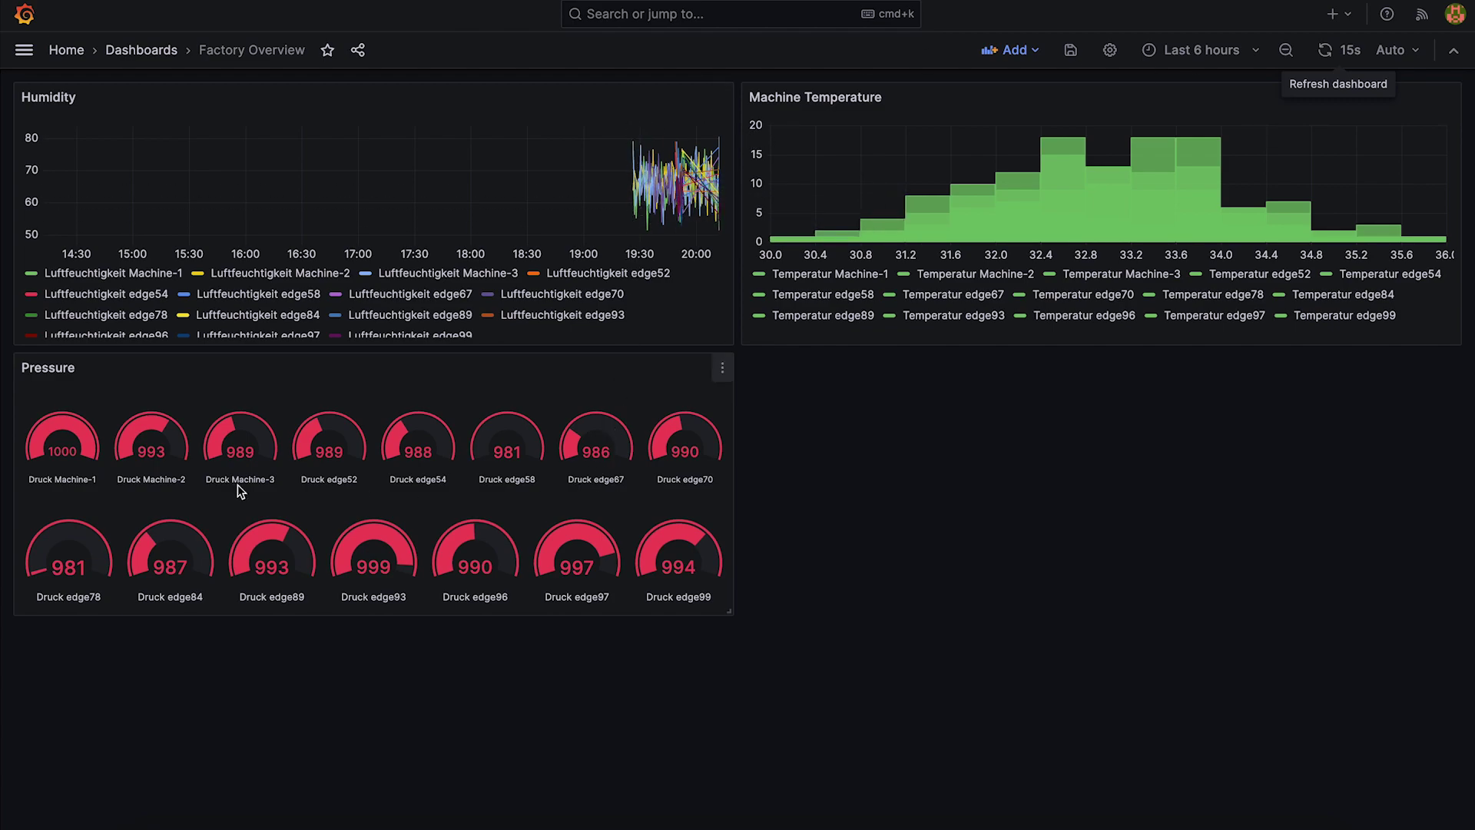
left_click(1325, 50)
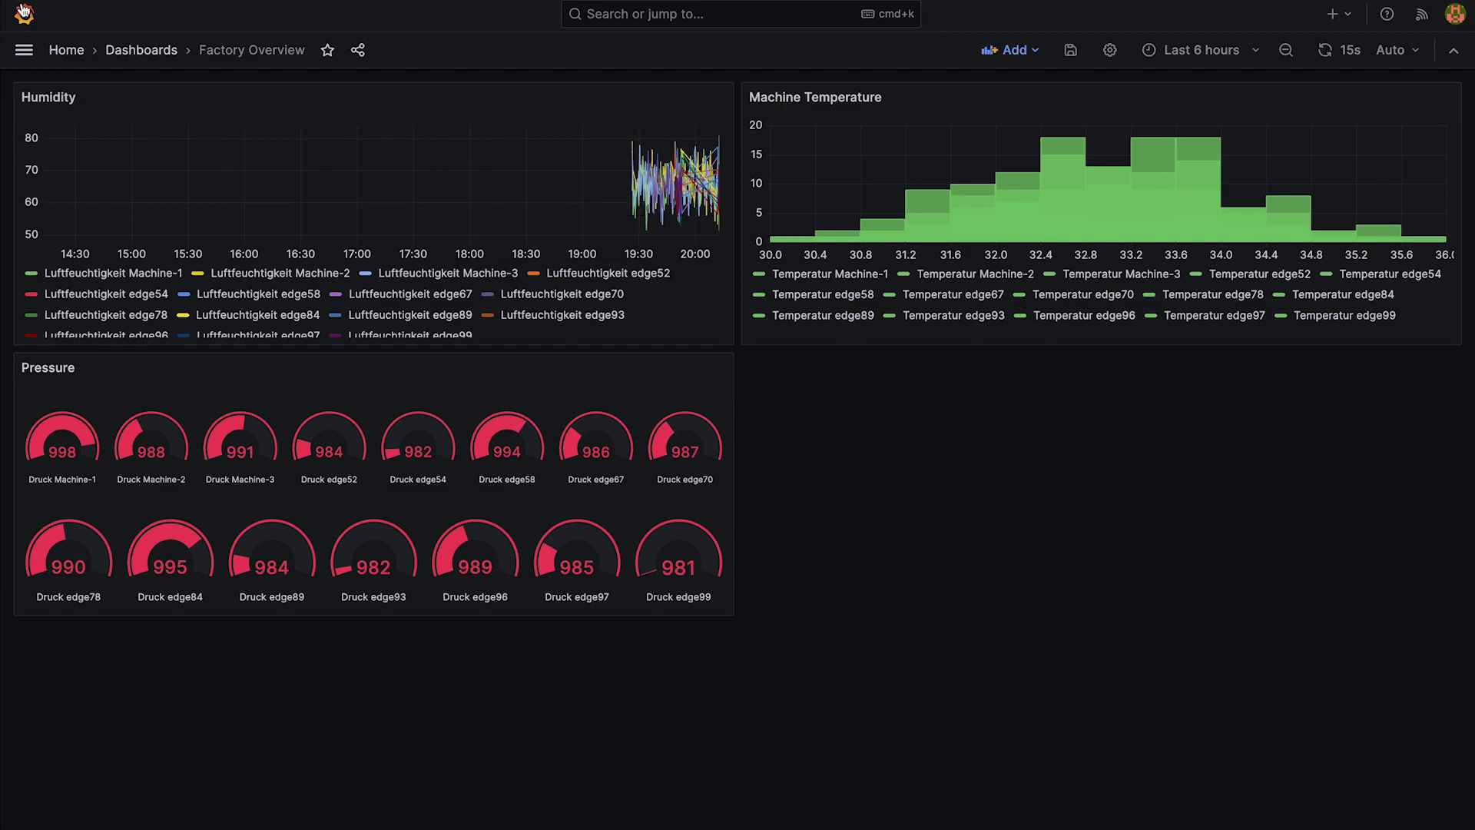
Switch to OPC Router Management and open the DemoMachineData connection to examine its data flow into InfluxDB.
mouse_move(145, 399)
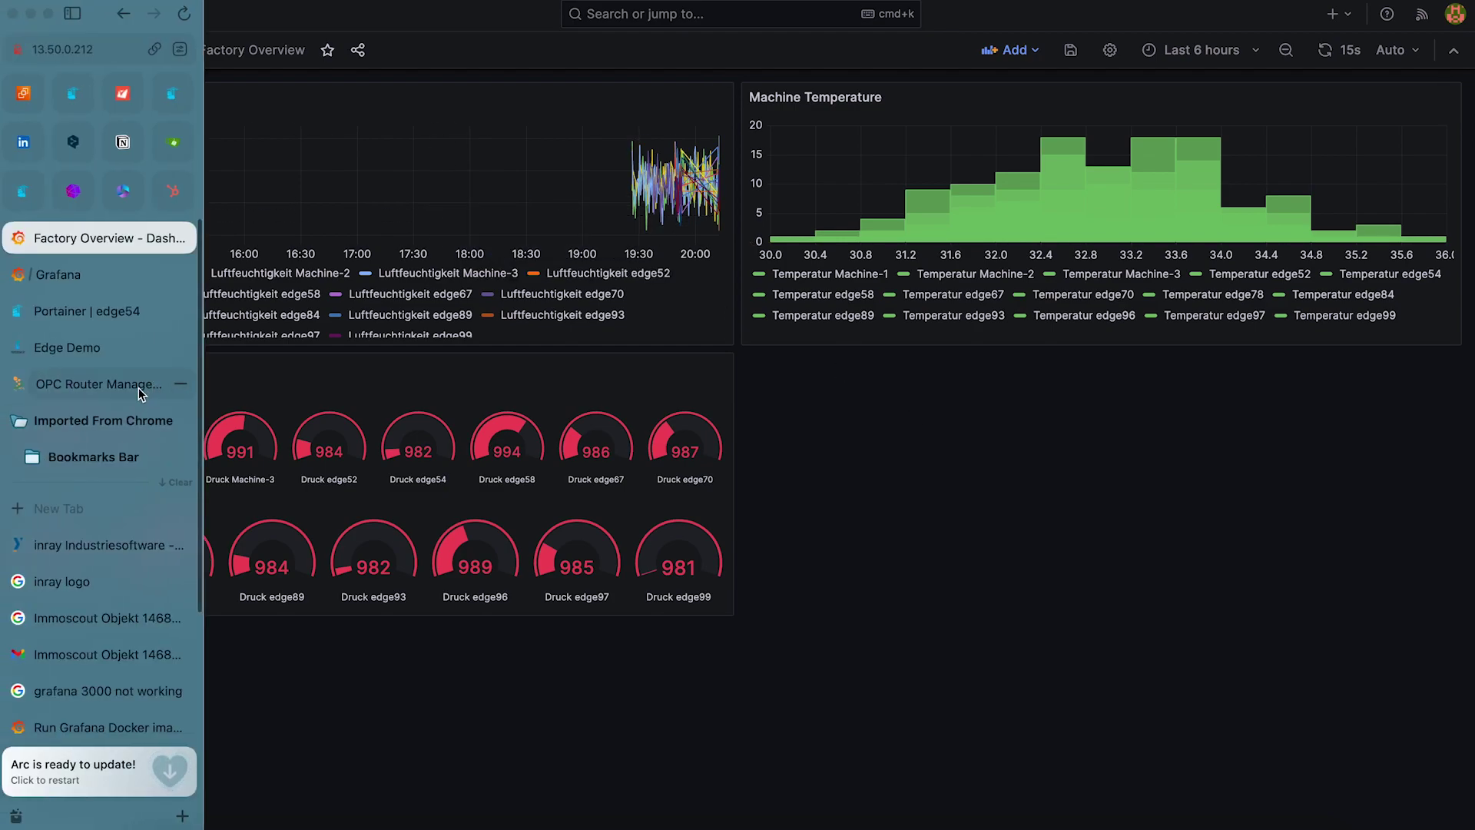
left_click(138, 387)
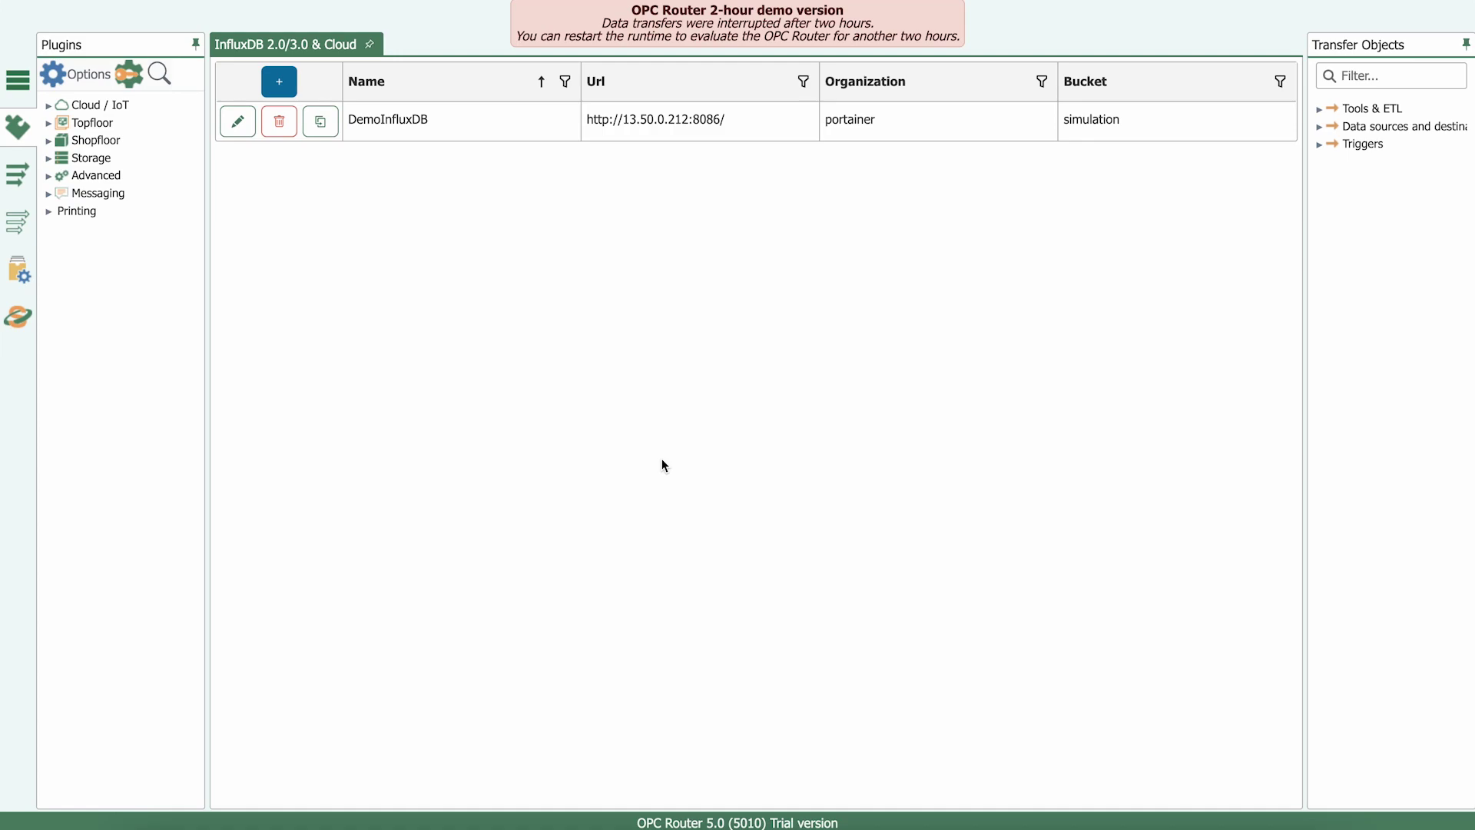
left_click(11, 189)
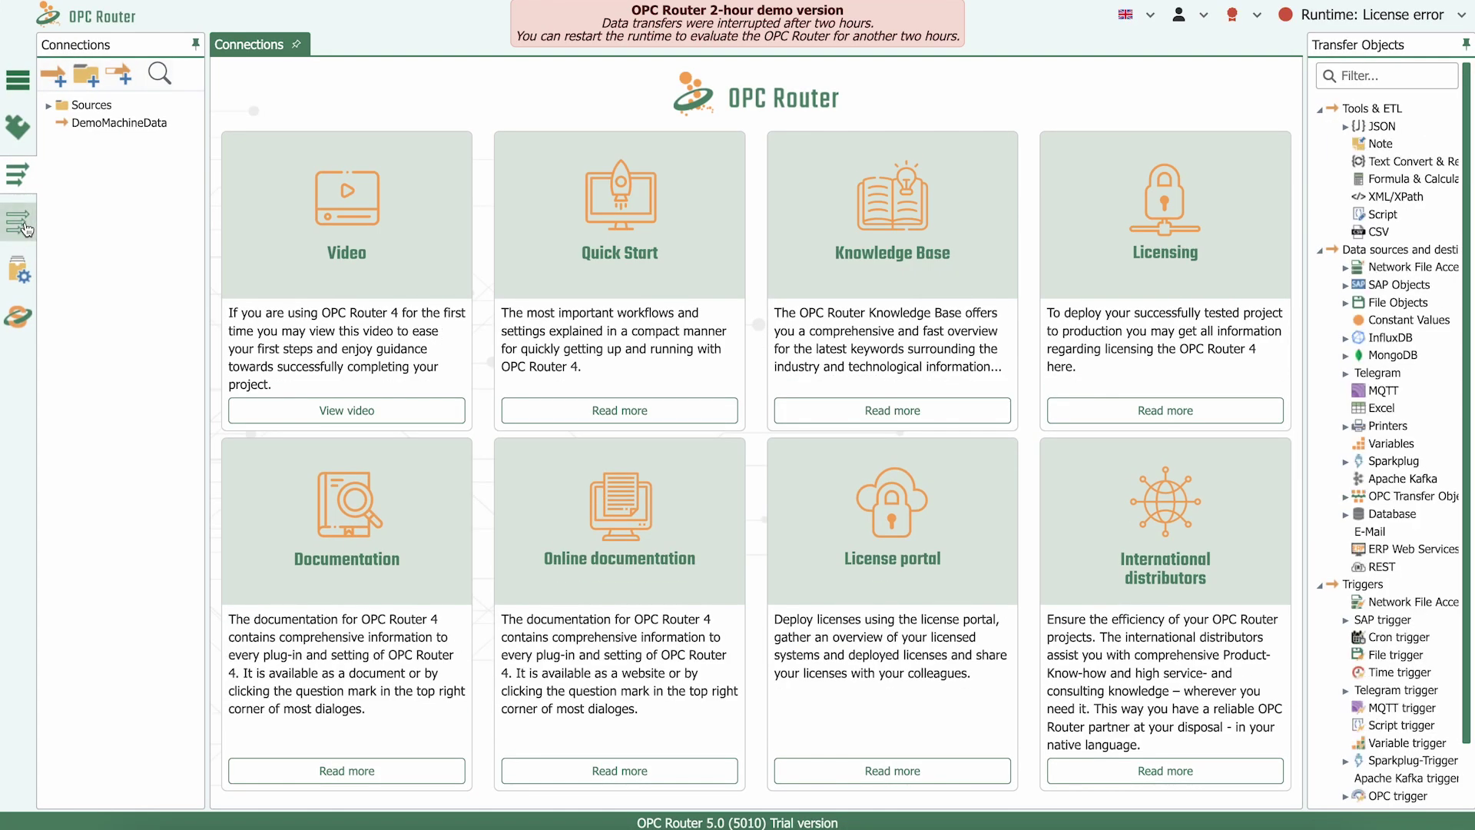
left_click(146, 126)
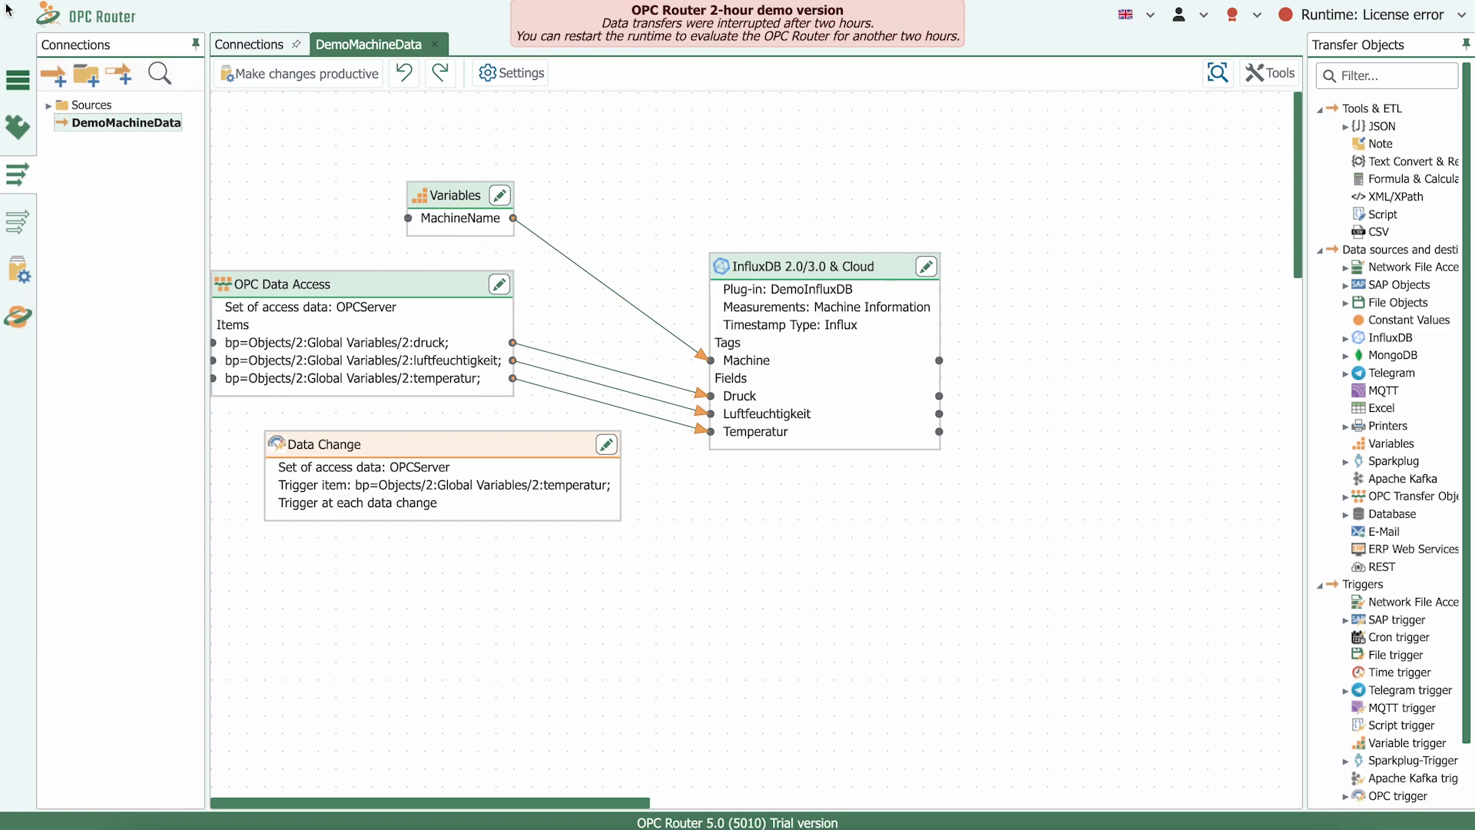
Switch back to Portainer and show the list of environments on the home page.
mouse_move(3, 223)
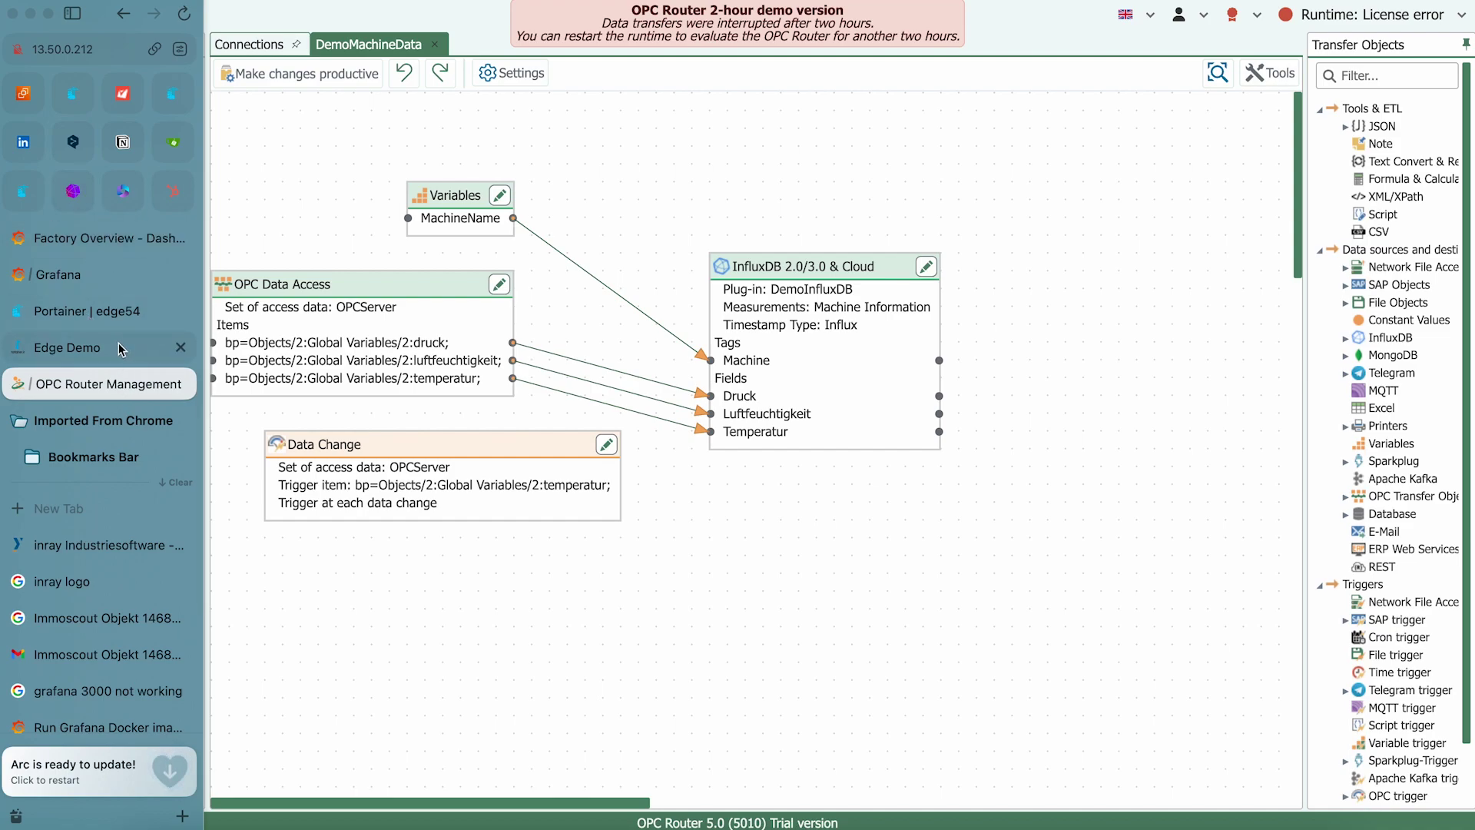
left_click(127, 318)
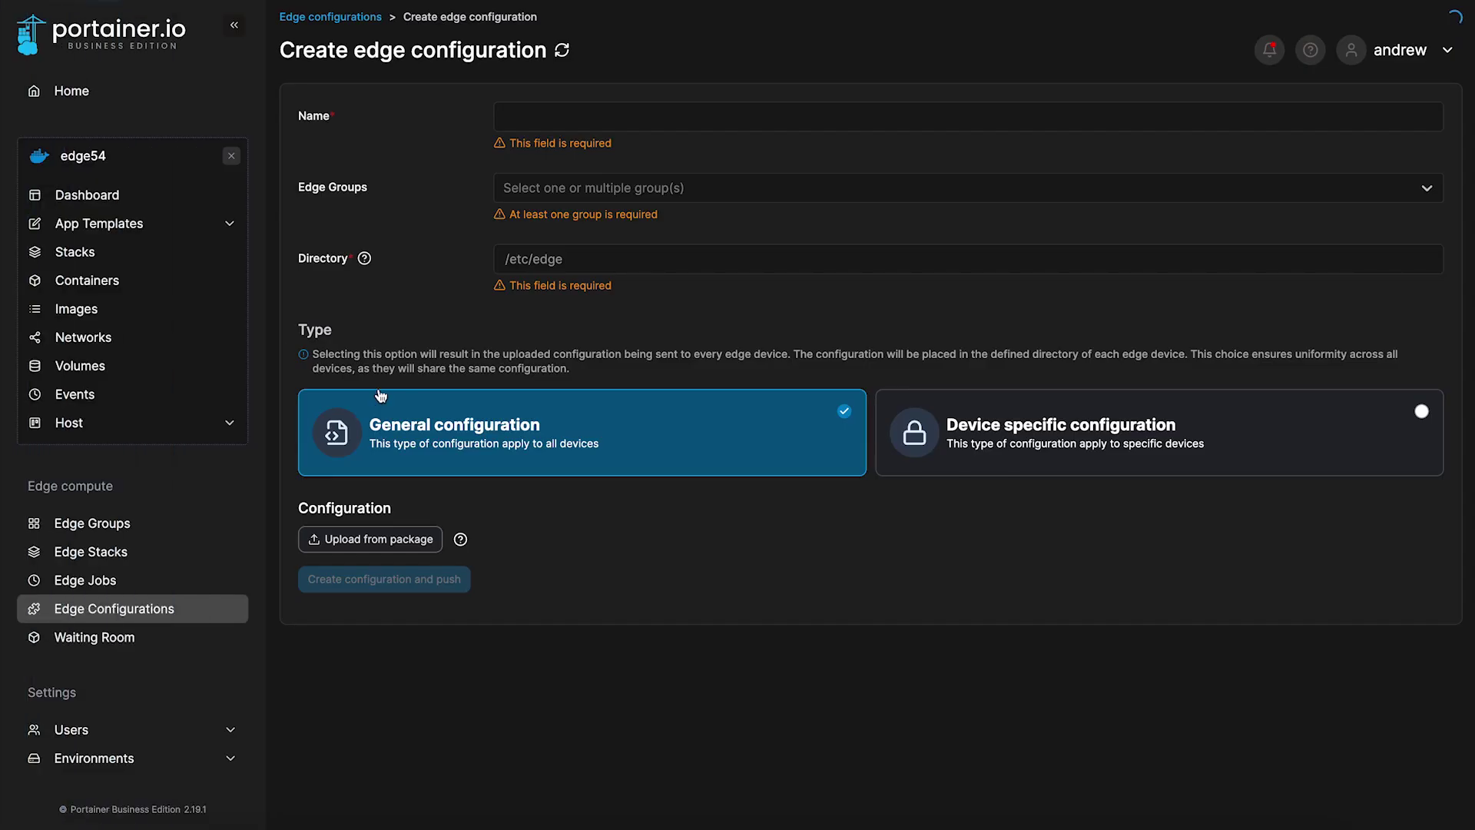
left_click(138, 103)
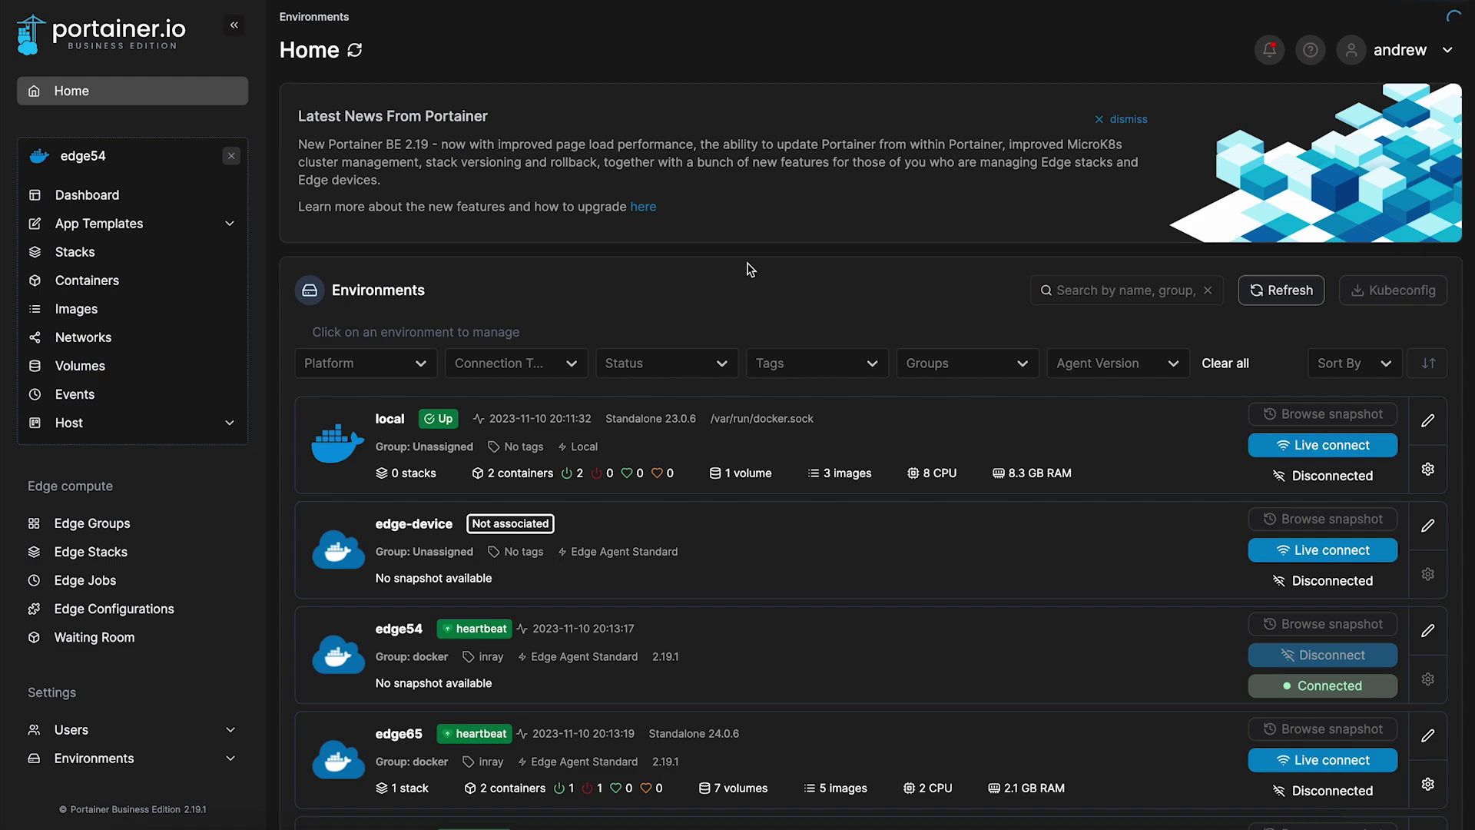